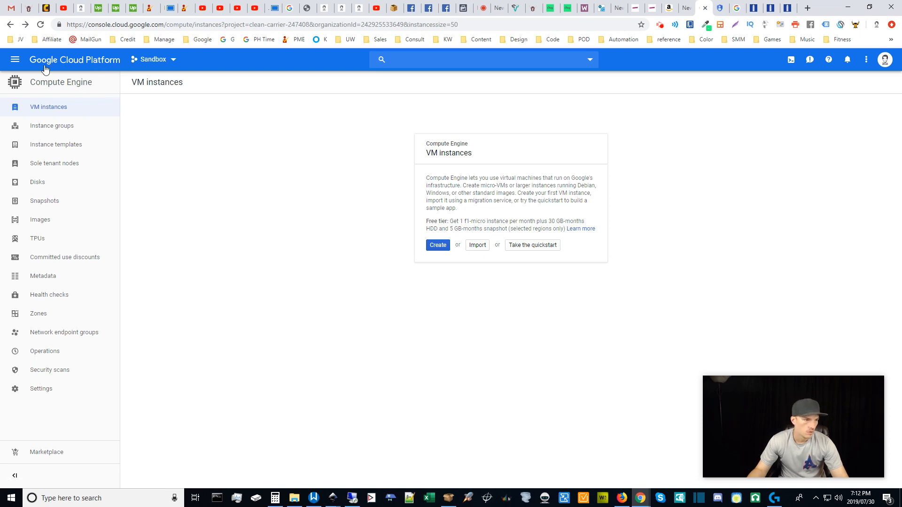
Open the console's navigation menu over the Sandbox project's empty VM instances page.
{"action": "left_click", "coordinate": [14, 60]}
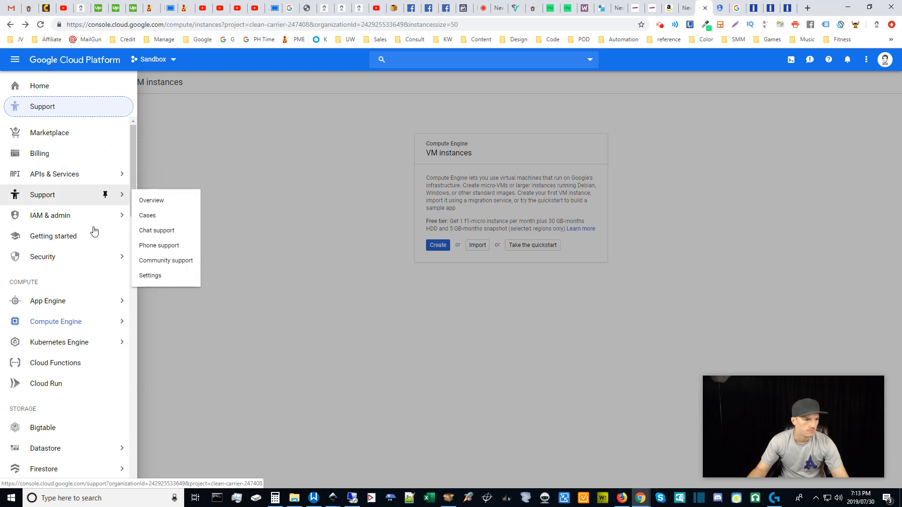
Close the navigation menu to reveal the empty Compute Engine VM instances page.
{"action": "mouse_move", "coordinate": [83, 221]}
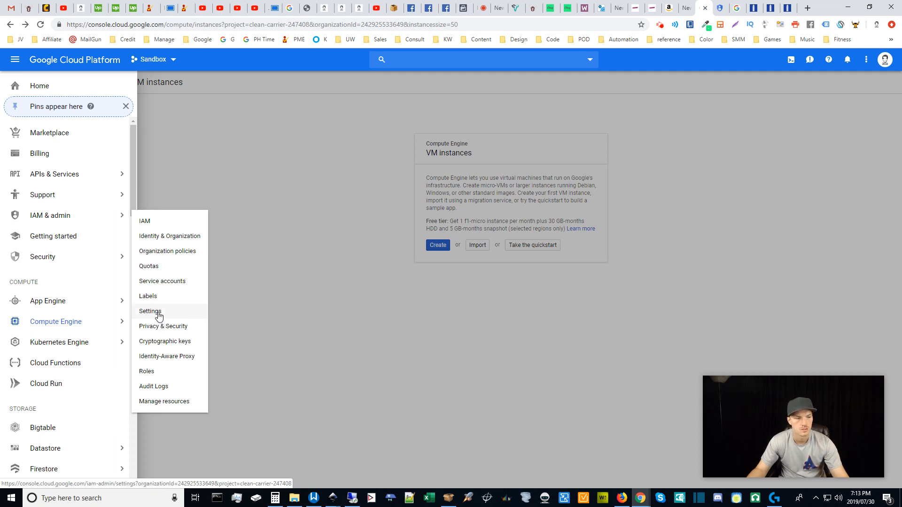
{"action": "left_click", "coordinate": [275, 190]}
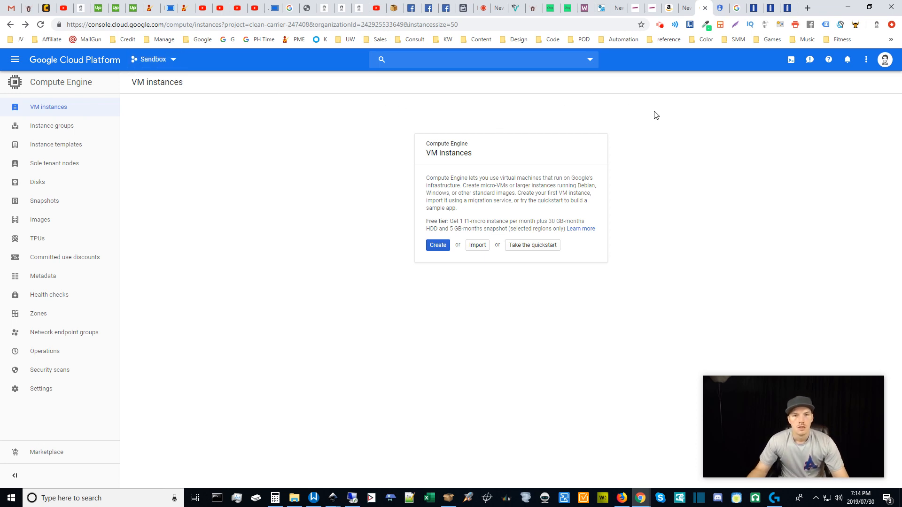
{"action": "left_click", "coordinate": [720, 5]}
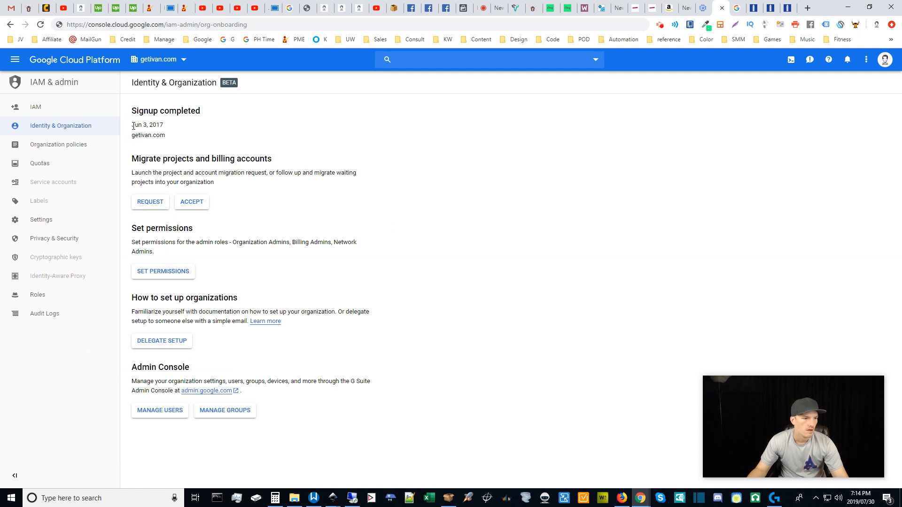
{"action": "left_click_drag", "start_coordinate": [133, 126], "coordinate": [193, 137]}
{"action": "left_click", "coordinate": [193, 137]}
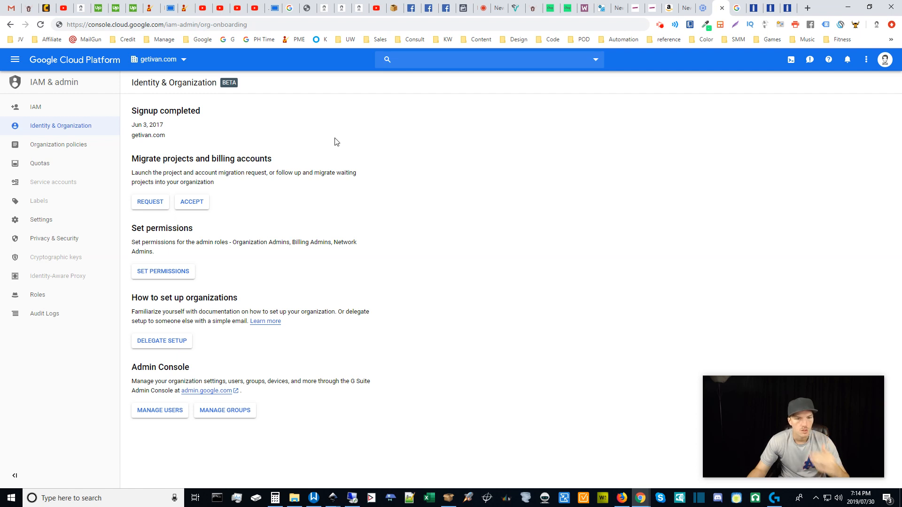
{"action": "key", "text": "alt+Left"}
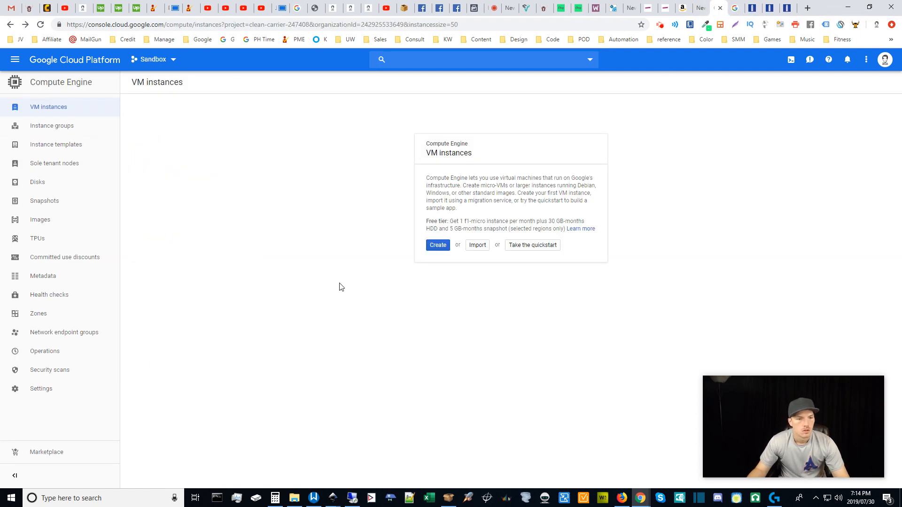
Go to the Compute Engine section from the navigation menu, then close the menu.
{"action": "left_click", "coordinate": [15, 61]}
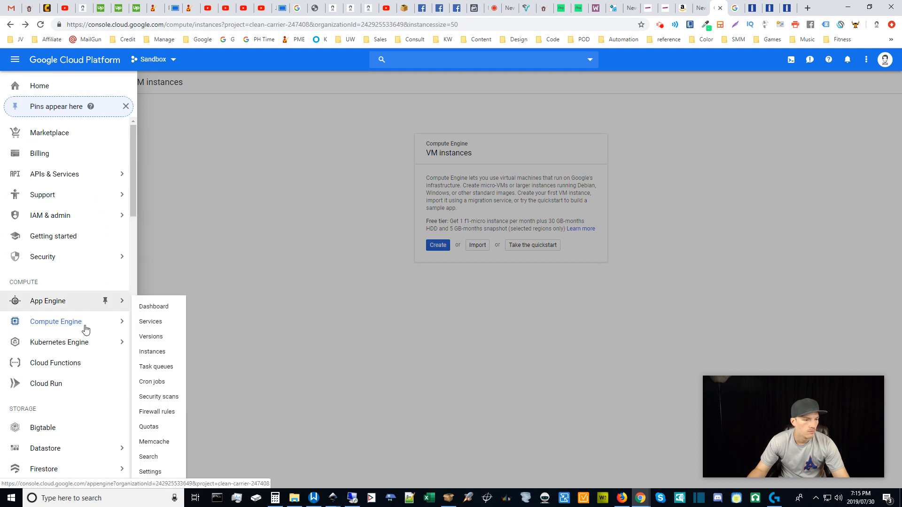
{"action": "mouse_move", "coordinate": [75, 323]}
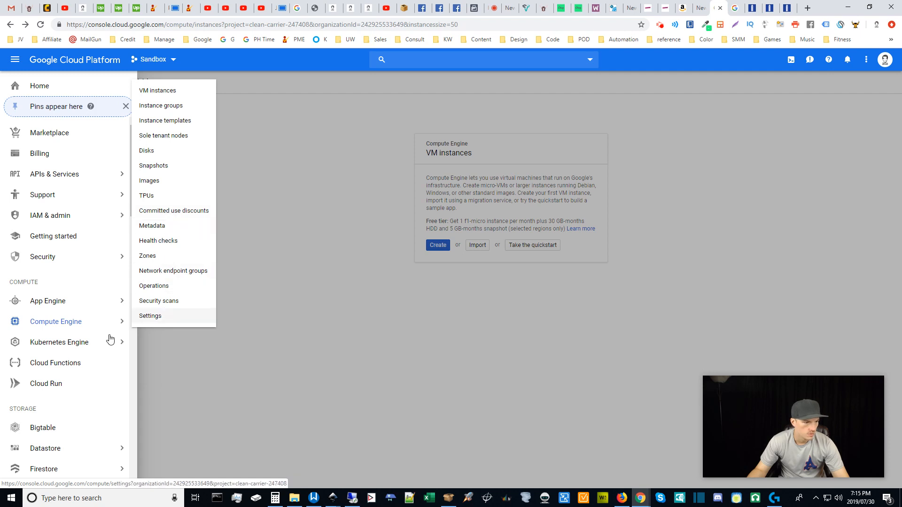
{"action": "left_click", "coordinate": [68, 325]}
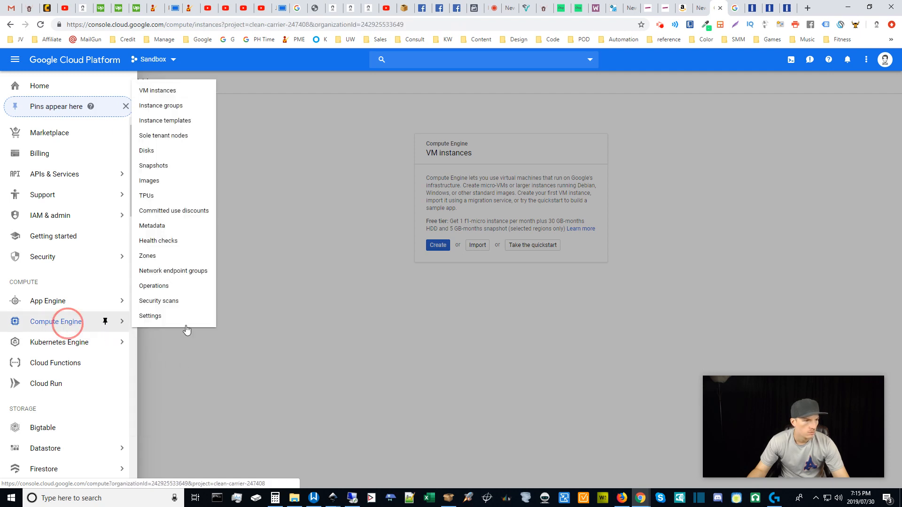
{"action": "left_click", "coordinate": [75, 65]}
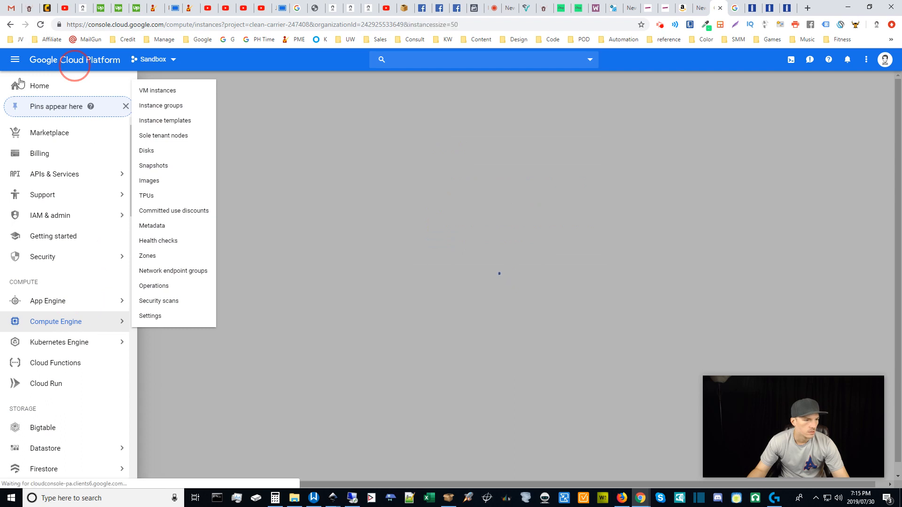
{"action": "left_click", "coordinate": [185, 418]}
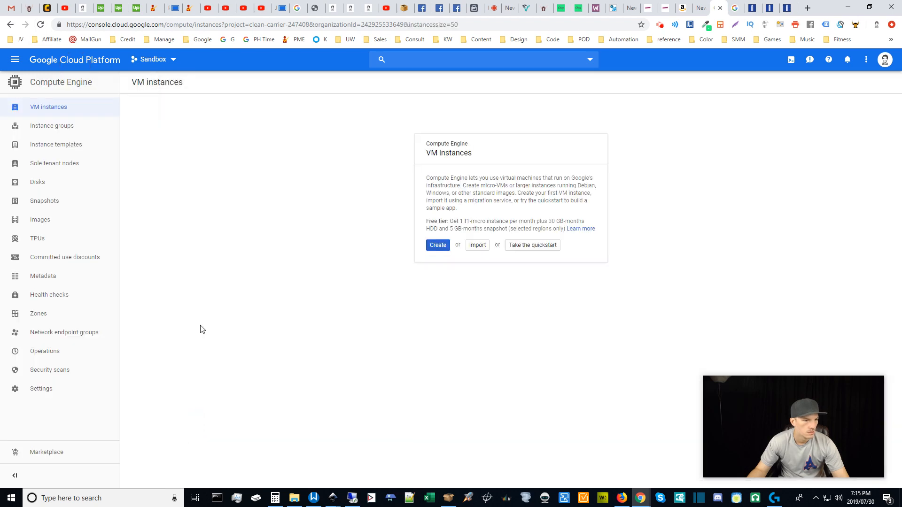
Reopen the navigation menu and scroll down to Network services under Networking.
{"action": "left_click", "coordinate": [15, 59]}
{"action": "scroll", "coordinate": [101, 395], "scroll_direction": "down", "scroll_amount": 6}
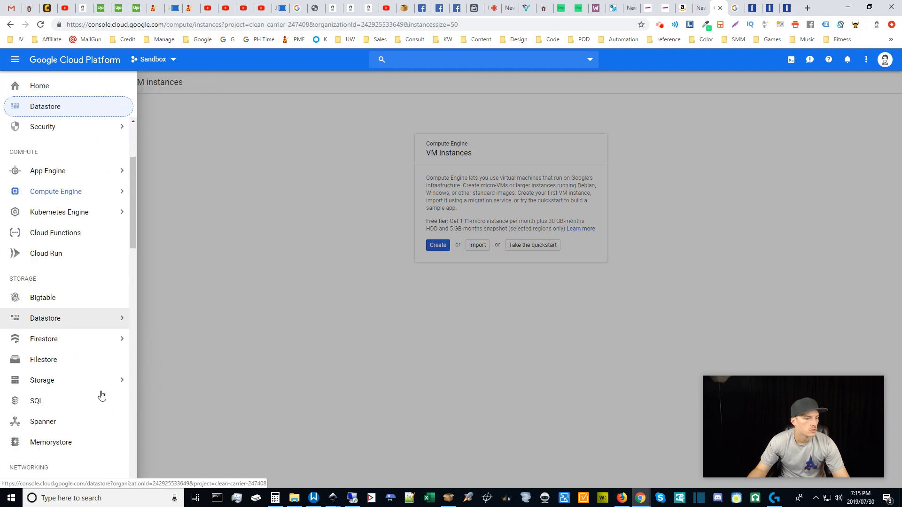
{"action": "mouse_move", "coordinate": [87, 338]}
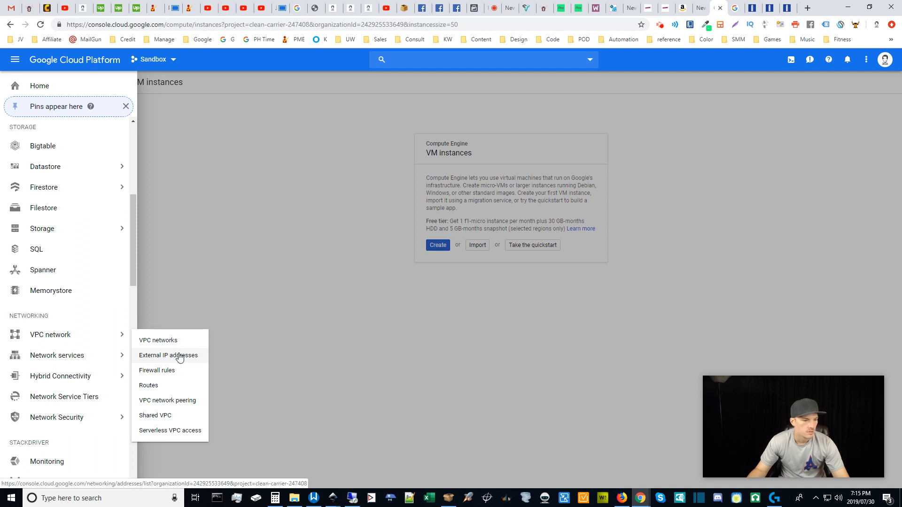
{"action": "mouse_move", "coordinate": [90, 363]}
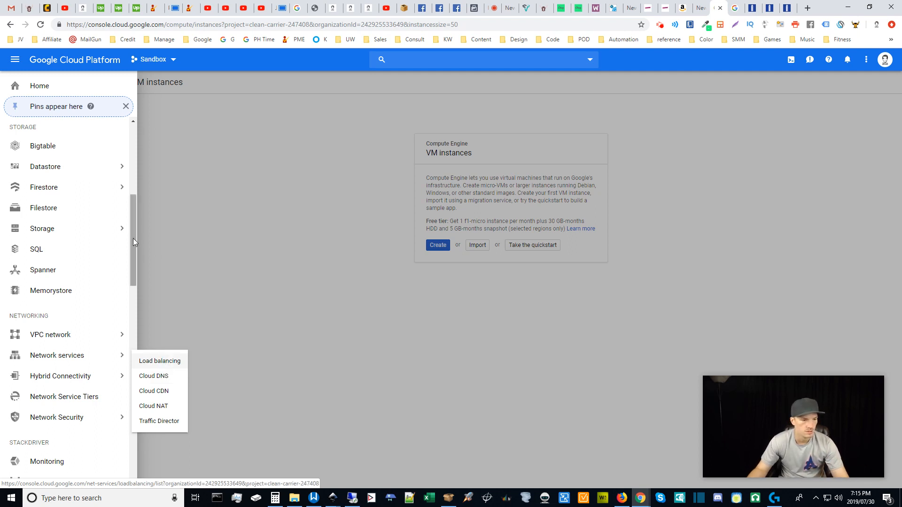
Briefly browse the saved Google bookmarks folder, then close it.
{"action": "left_click", "coordinate": [200, 40]}
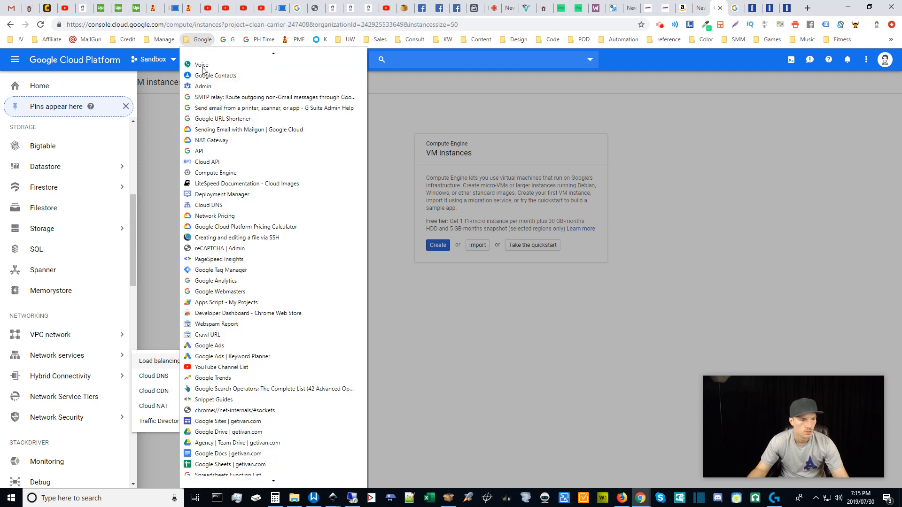
{"action": "scroll", "coordinate": [221, 447], "scroll_direction": "down", "scroll_amount": 1}
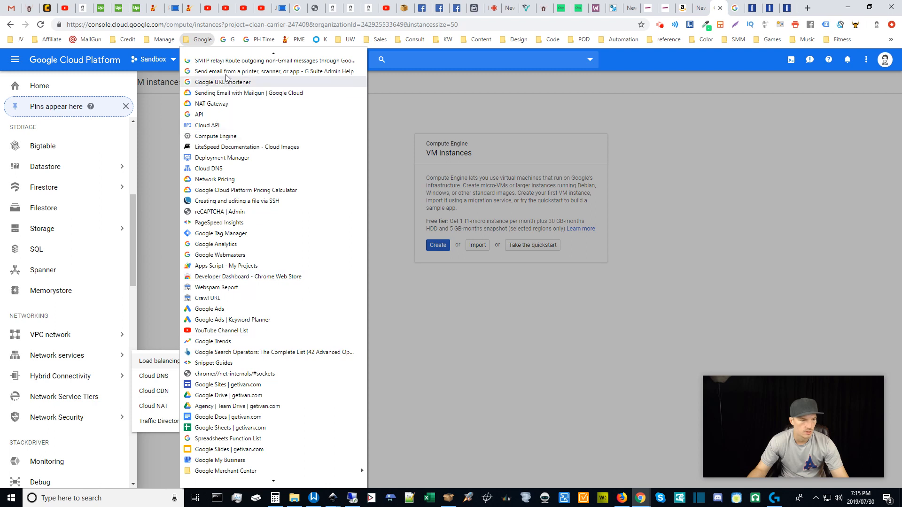
{"action": "scroll", "coordinate": [228, 70], "scroll_direction": "up", "scroll_amount": 1}
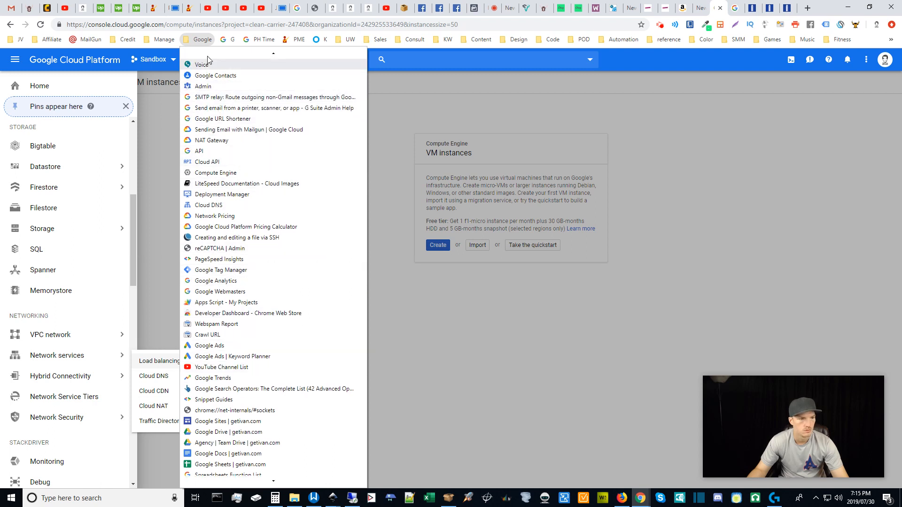
{"action": "left_click", "coordinate": [195, 40]}
Dismiss the navigation menu, leaving the empty VM instances intro page visible.
{"action": "left_click", "coordinate": [177, 246]}
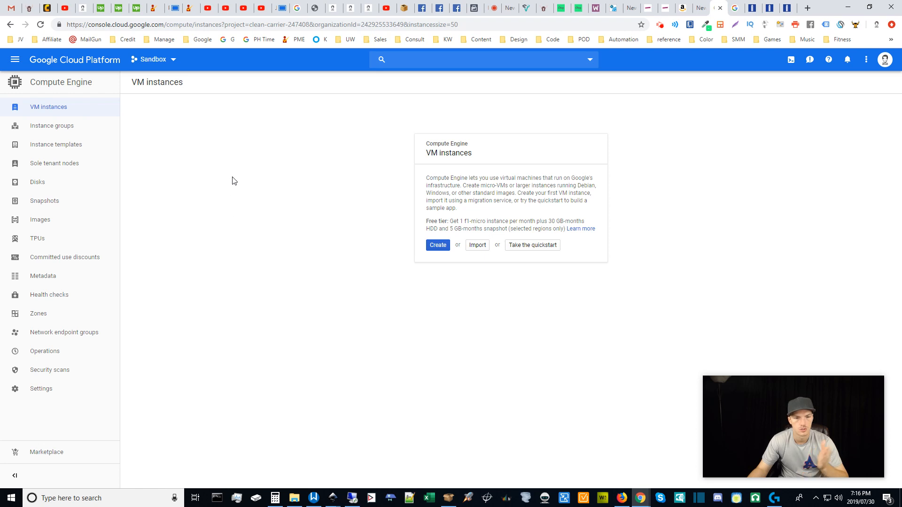
{"action": "mouse_move", "coordinate": [849, 442]}
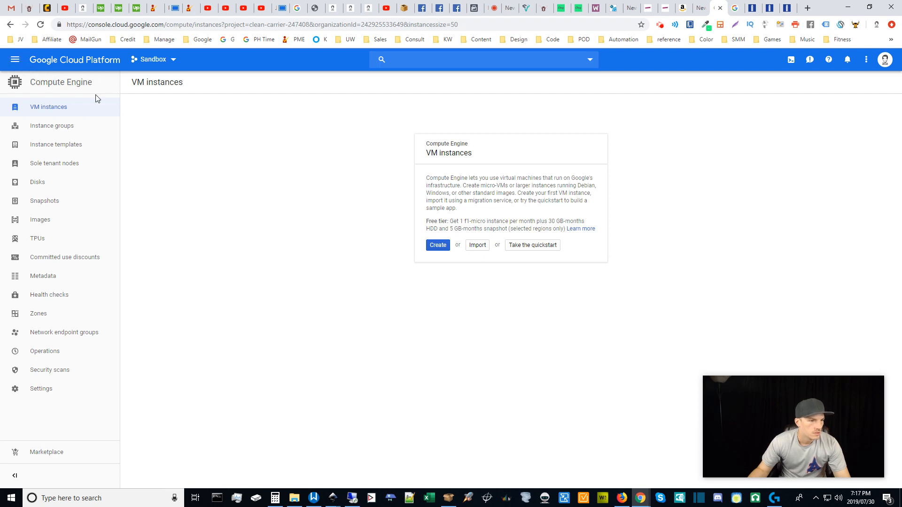
Search the Marketplace for 'wordpress'.
{"action": "left_click", "coordinate": [15, 59]}
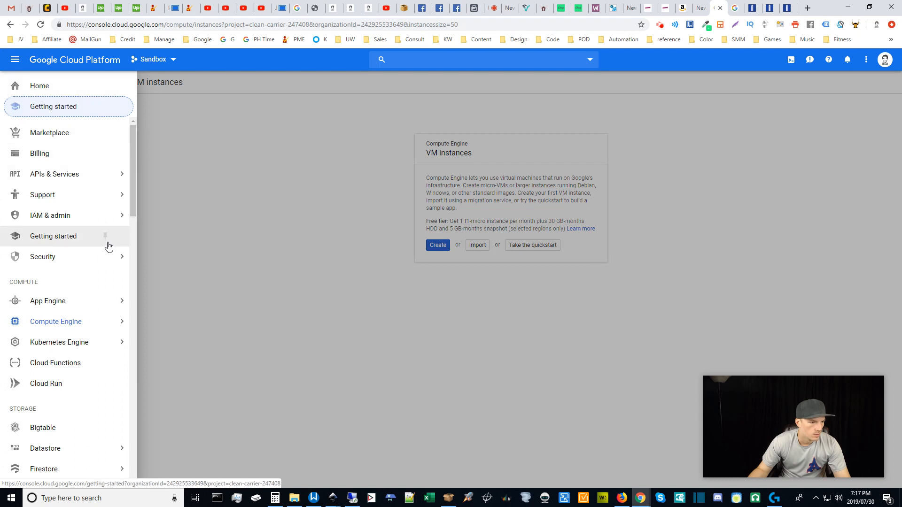
{"action": "left_click", "coordinate": [53, 137]}
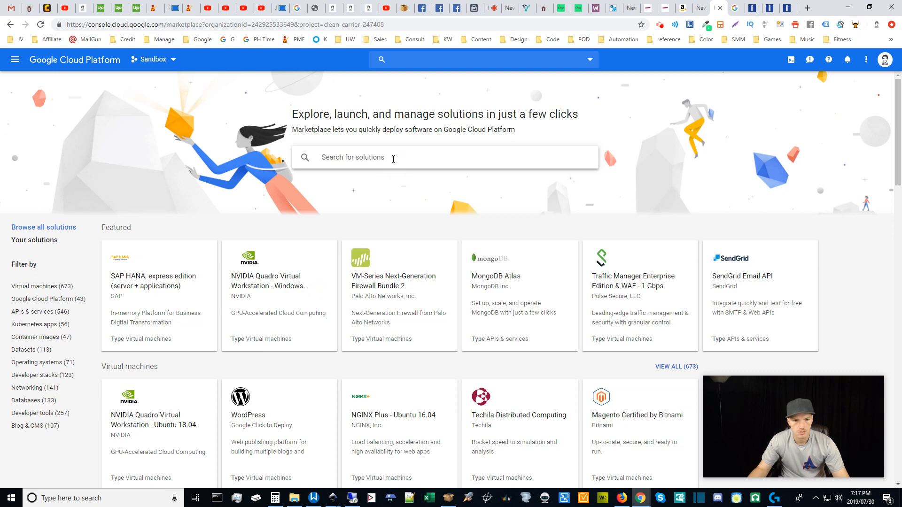
{"action": "type", "text": "w"}
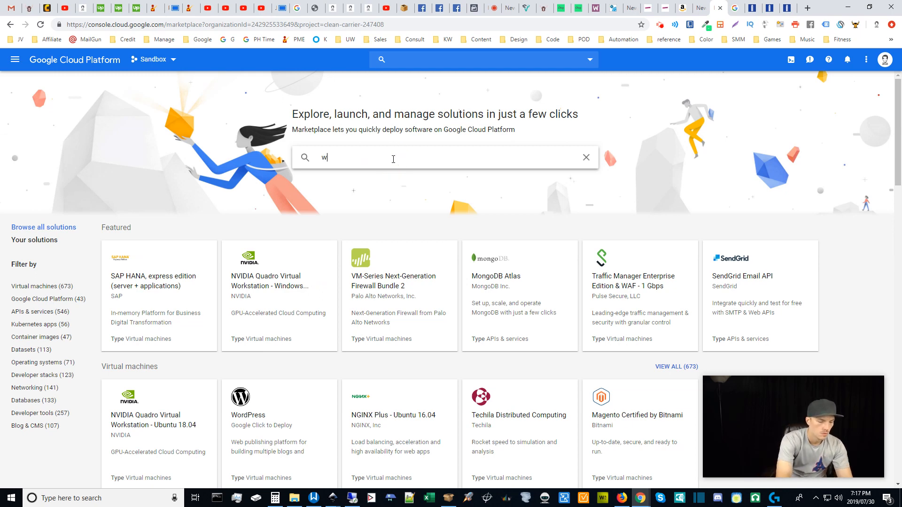
{"action": "type", "text": "ordpress"}
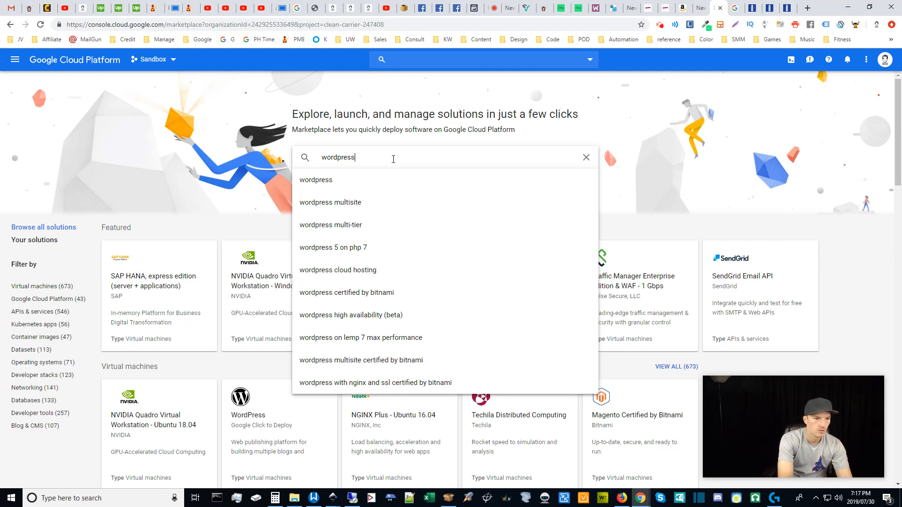
{"action": "key", "text": "Return"}
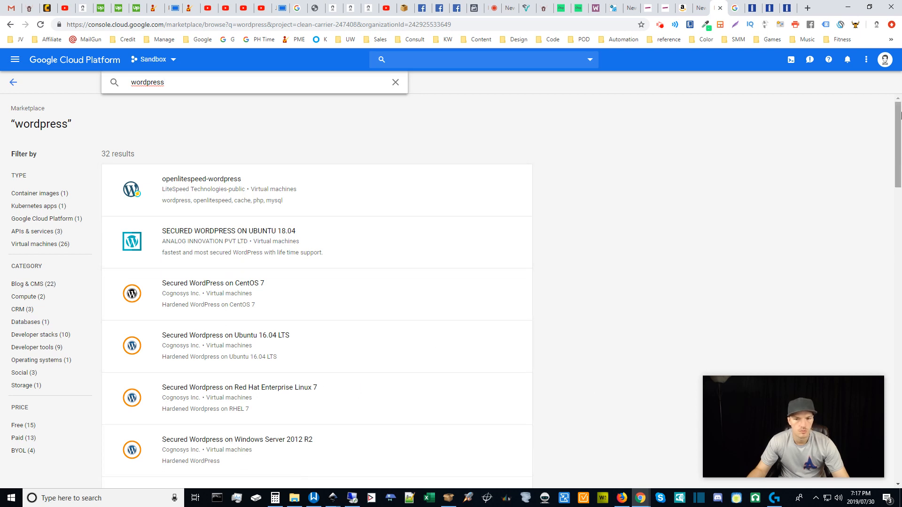
Open the Click to Deploy WordPress listing, with the openlitespeed-wordpress listing in a new tab.
{"action": "left_click_drag", "start_coordinate": [898, 117], "coordinate": [898, 119]}
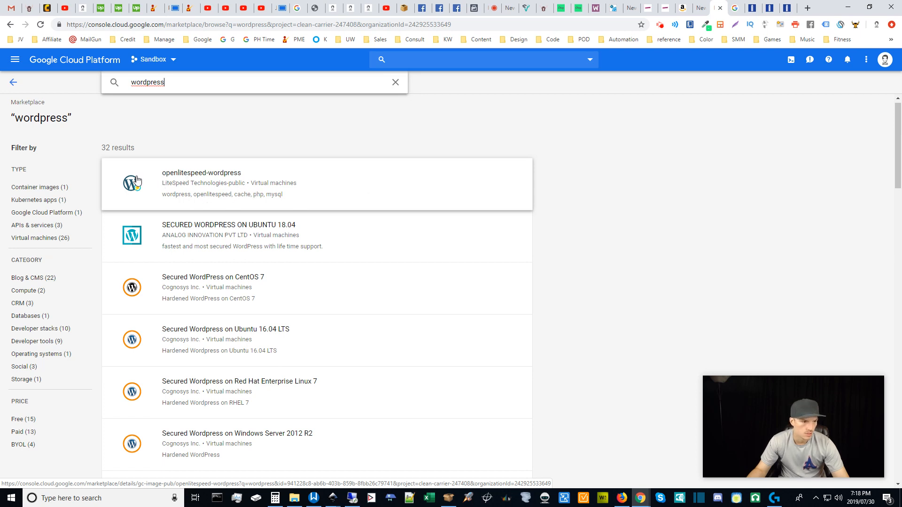
{"action": "left_click_drag", "start_coordinate": [898, 115], "coordinate": [887, 194]}
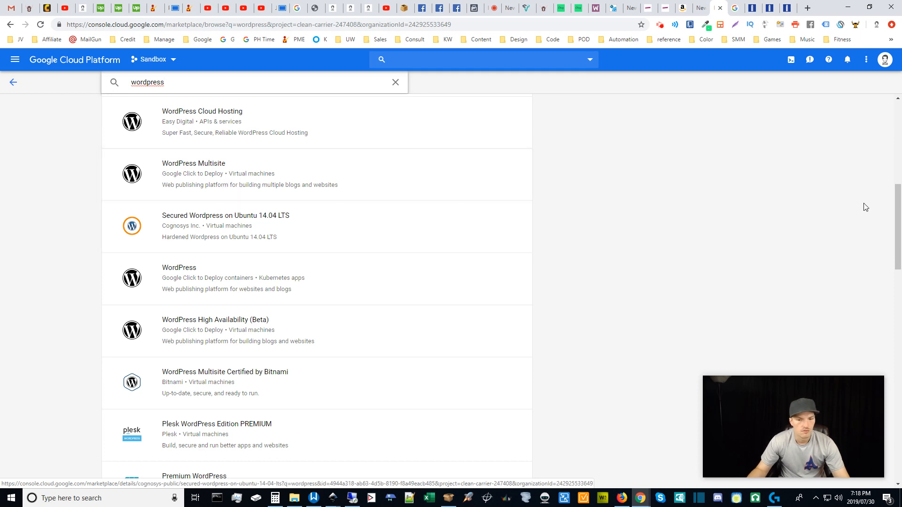
{"action": "left_click_drag", "start_coordinate": [895, 202], "coordinate": [893, 232]}
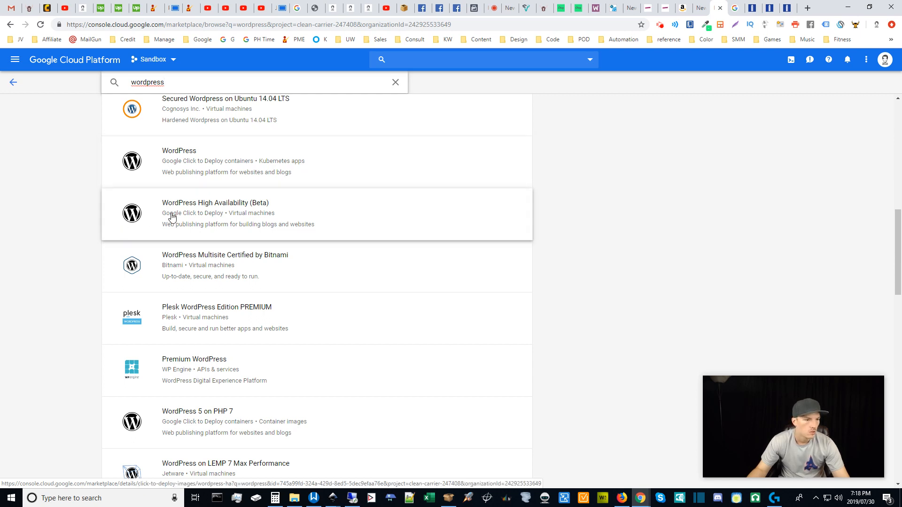
{"action": "left_click_drag", "start_coordinate": [895, 244], "coordinate": [899, 295]}
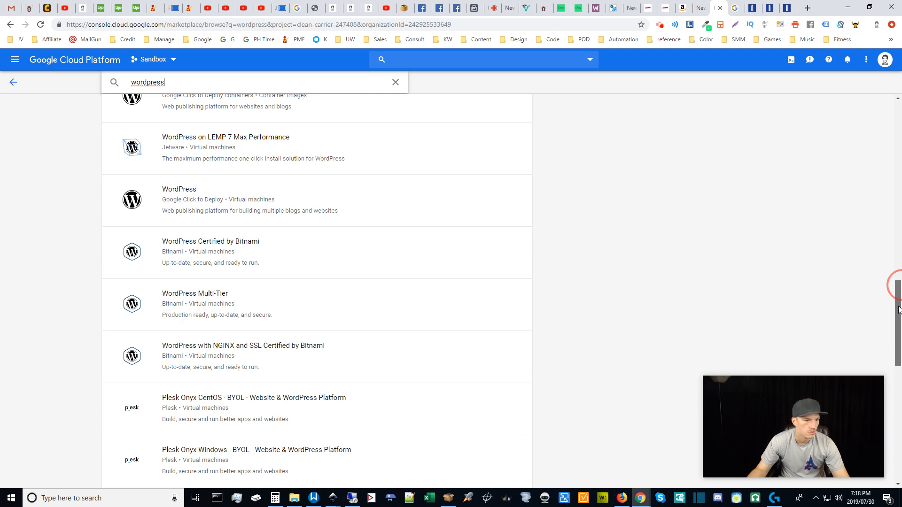
{"action": "left_click_drag", "start_coordinate": [898, 312], "coordinate": [898, 315]}
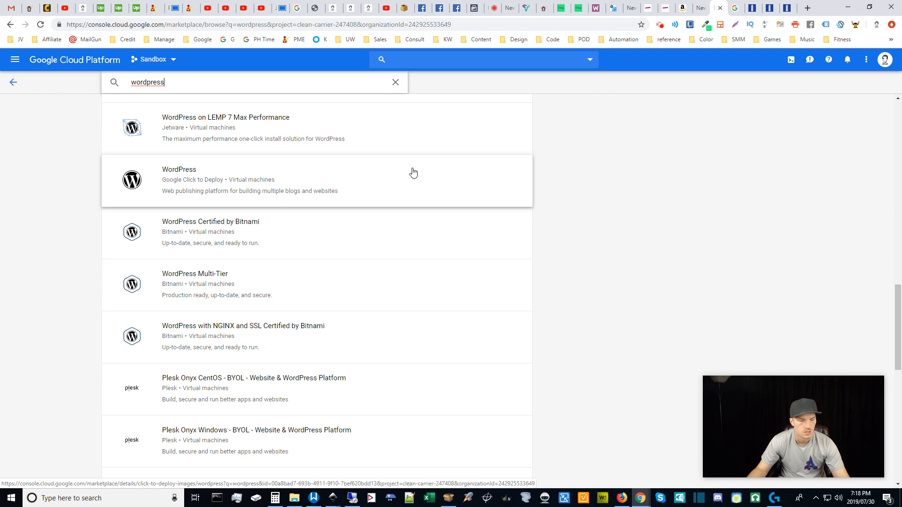
{"action": "left_click_drag", "start_coordinate": [899, 301], "coordinate": [898, 308]}
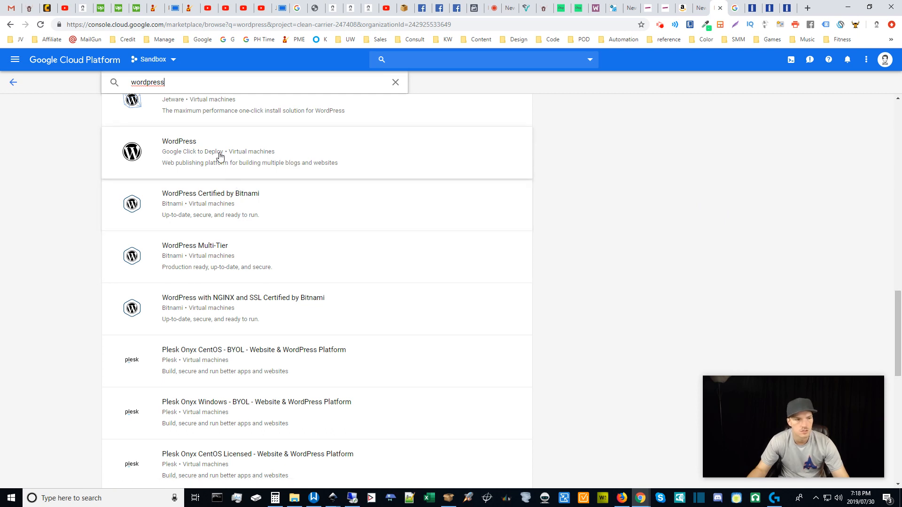
{"action": "left_click", "coordinate": [188, 154]}
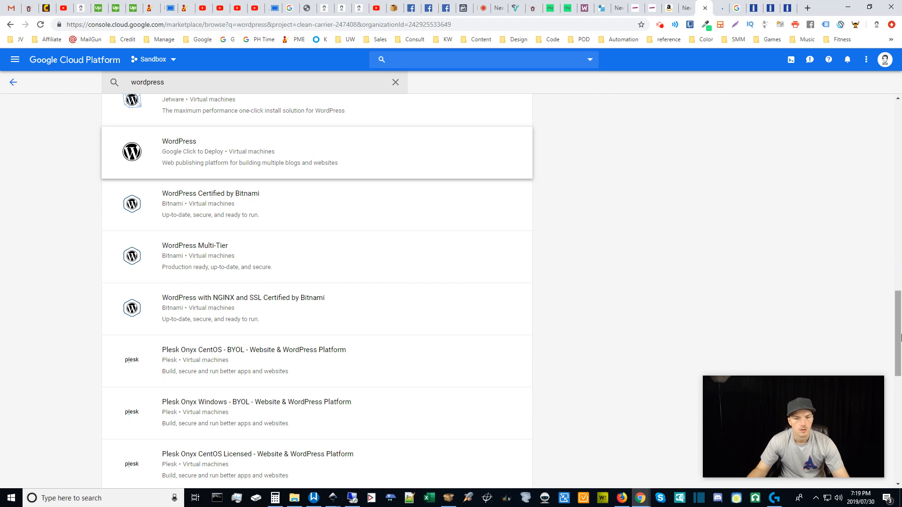
{"action": "left_click_drag", "start_coordinate": [897, 334], "coordinate": [877, 137]}
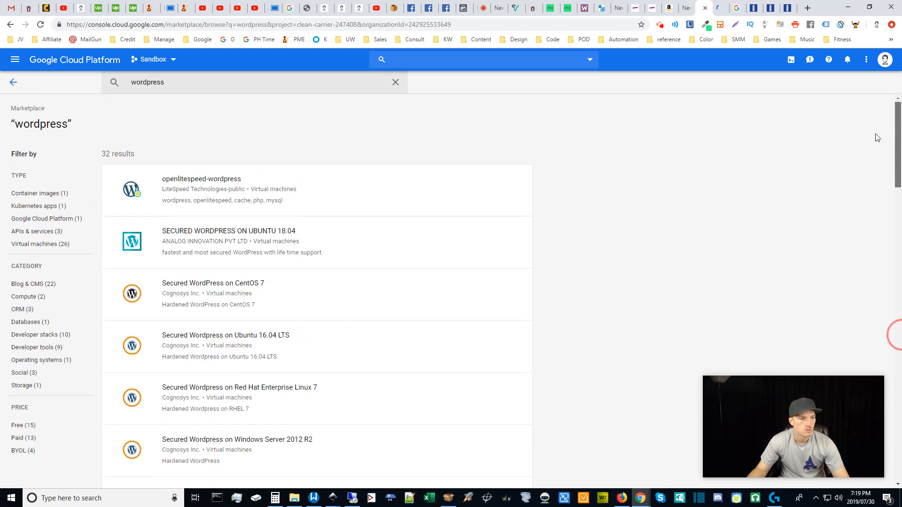
{"action": "middle_click", "coordinate": [207, 199]}
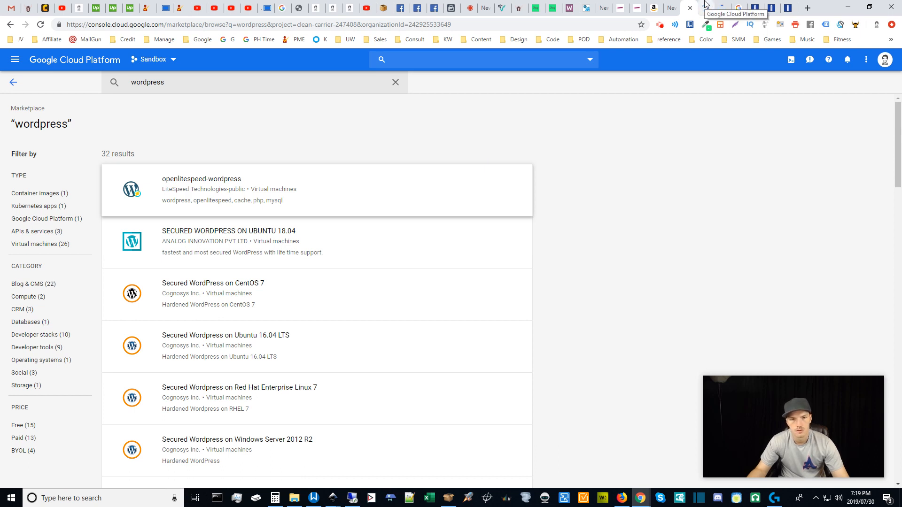
Expand the Click to Deploy WordPress package contents, showing phpMyAdmin 4.6.6 at $24.75/month.
{"action": "left_click", "coordinate": [705, 5]}
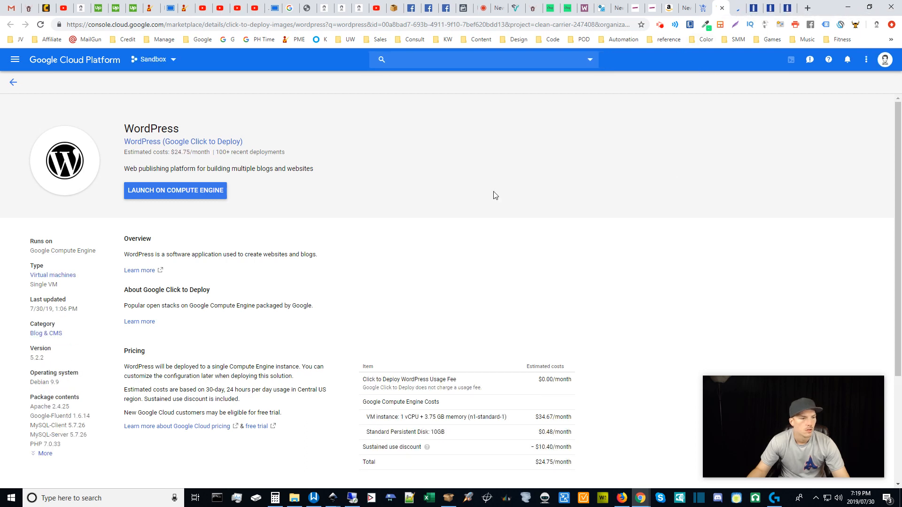
{"action": "left_click", "coordinate": [490, 204]}
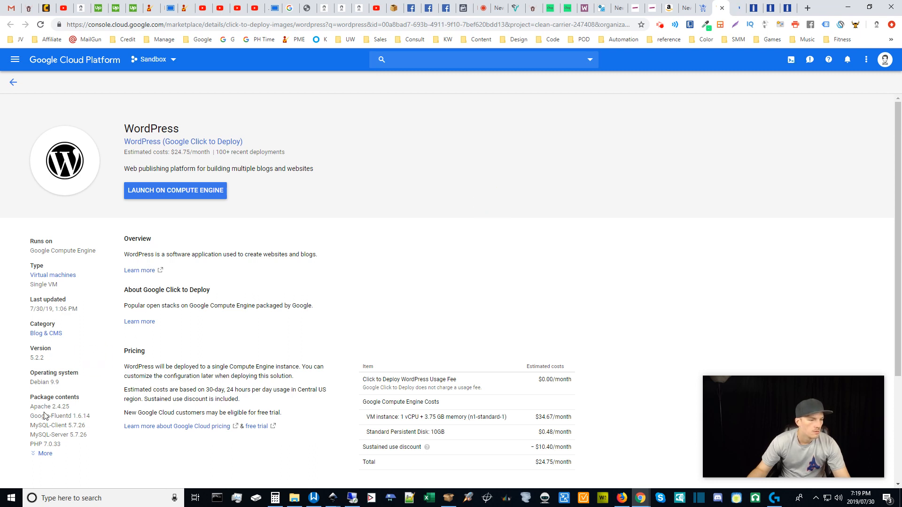
{"action": "left_click", "coordinate": [46, 454]}
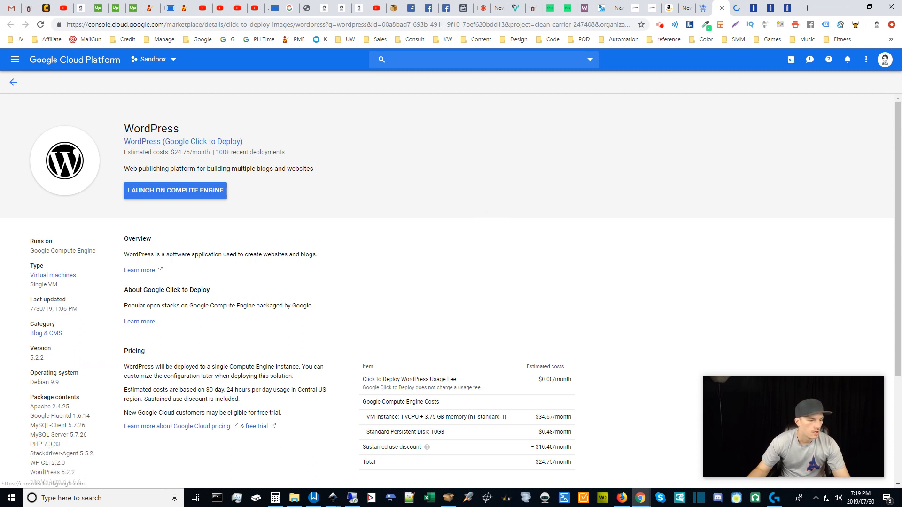
{"action": "scroll", "coordinate": [900, 255], "scroll_direction": "down", "scroll_amount": 1}
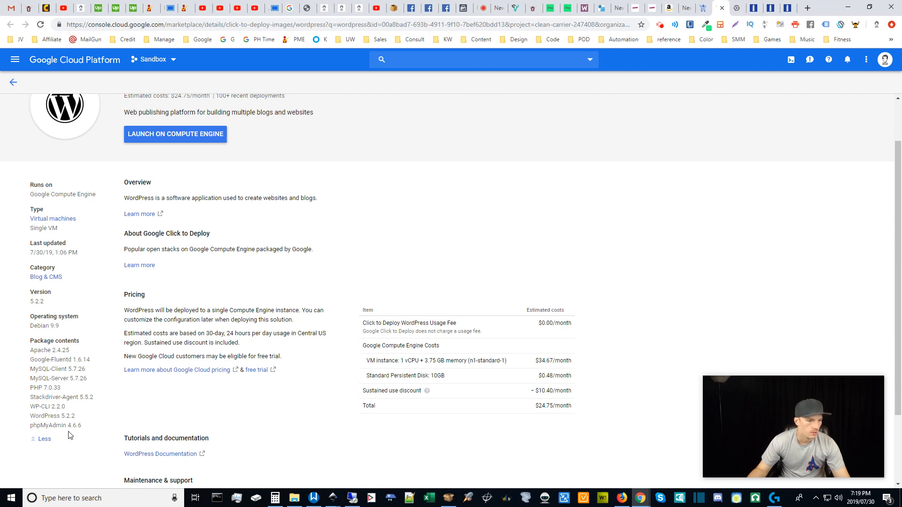
{"action": "left_click", "coordinate": [733, 6]}
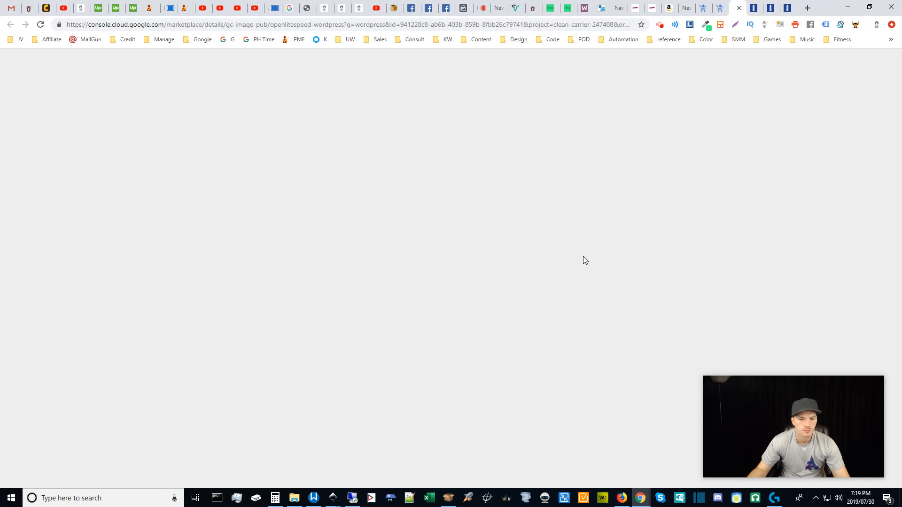
{"action": "left_click", "coordinate": [718, 7]}
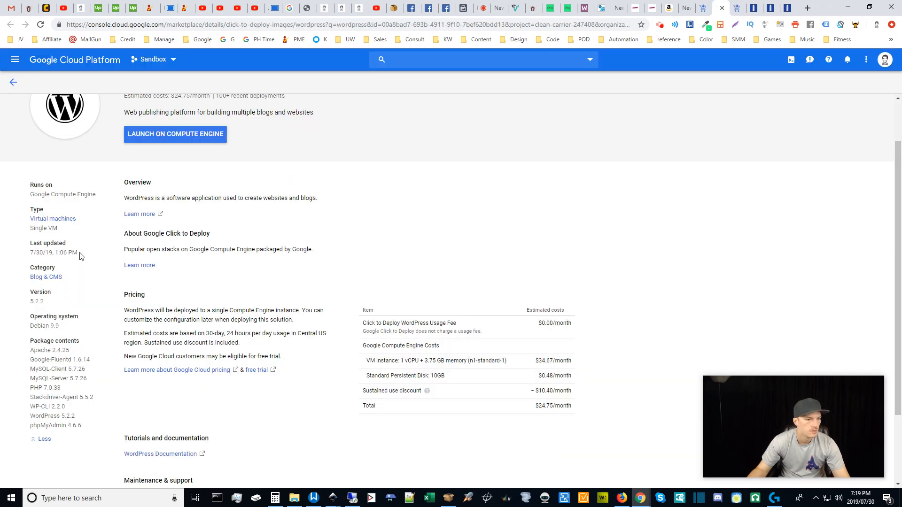
Expand the openlitespeed-wordpress package contents, showing Redis 4.0.9 and Memcached 1.5.6 at $5.13/month.
{"action": "left_click", "coordinate": [739, 7]}
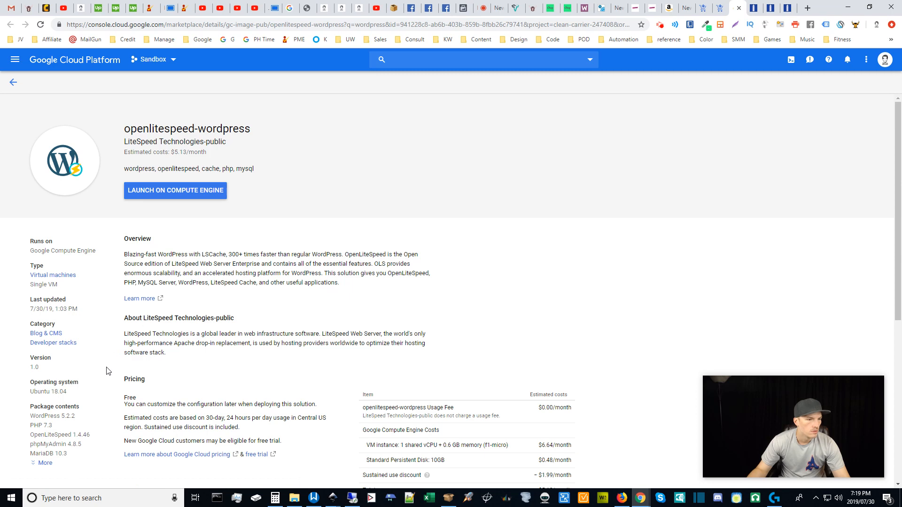
{"action": "scroll", "coordinate": [106, 371], "scroll_direction": "down", "scroll_amount": 3}
{"action": "scroll", "coordinate": [106, 371], "scroll_direction": "up", "scroll_amount": 2}
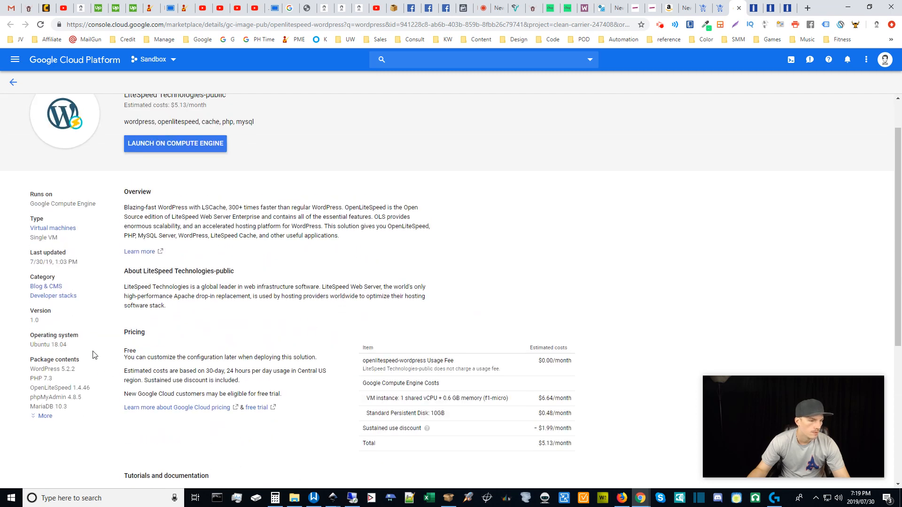
{"action": "left_click", "coordinate": [45, 416]}
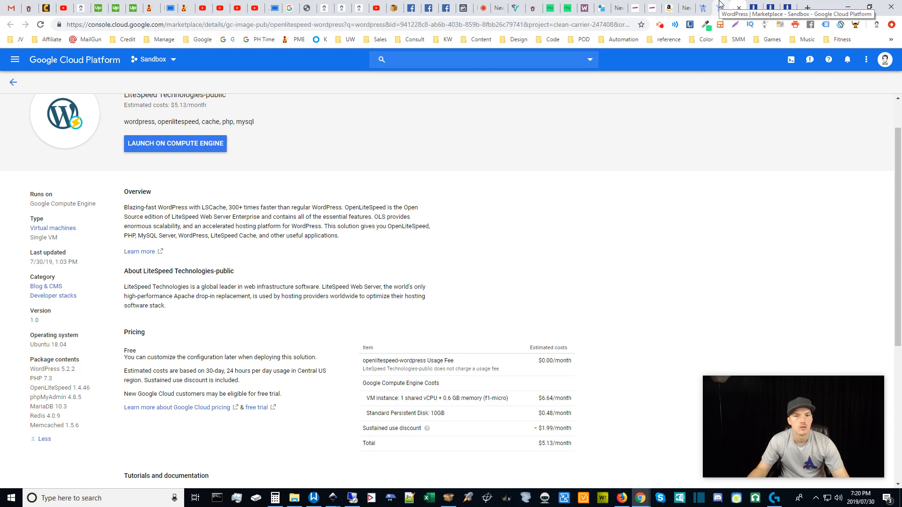
{"action": "left_click_drag", "start_coordinate": [900, 197], "coordinate": [900, 171]}
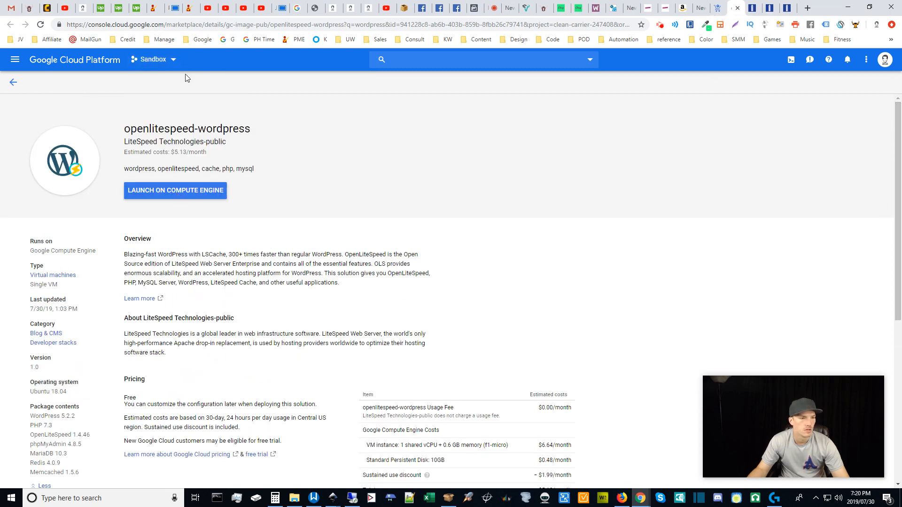
Launch openlitespeed-wordpress on Compute Engine and set the zone to us-central1-c.
{"action": "left_click", "coordinate": [165, 194]}
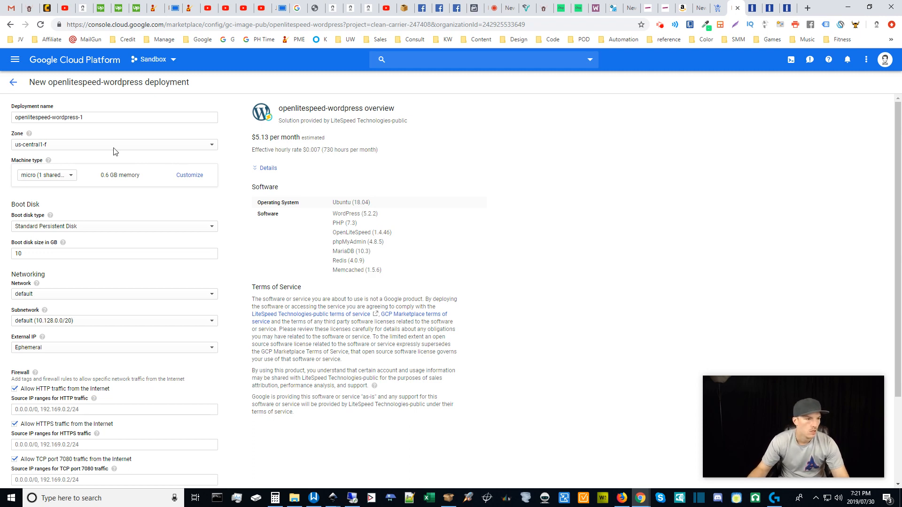
{"action": "left_click", "coordinate": [85, 149]}
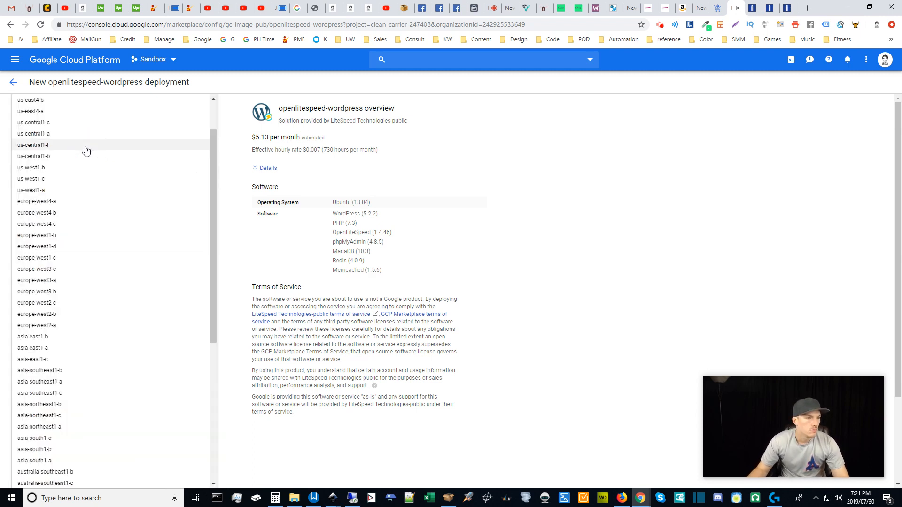
{"action": "left_click", "coordinate": [63, 125]}
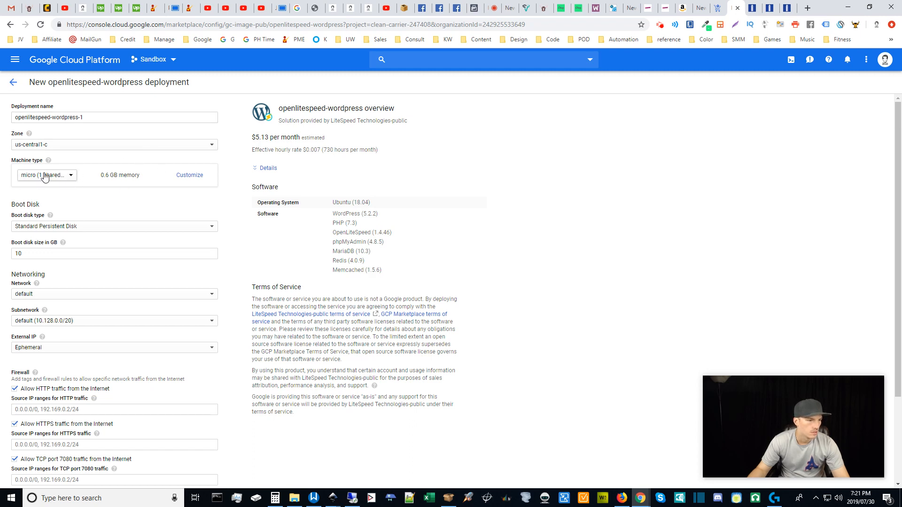
Customize the machine type to check its hourly rate, then return to the basic view.
{"action": "left_click", "coordinate": [189, 177]}
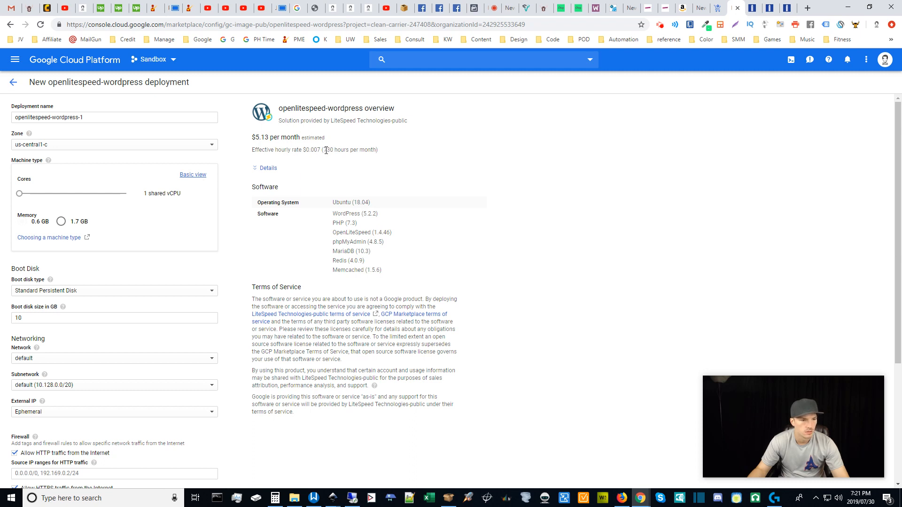
{"action": "left_click_drag", "start_coordinate": [326, 149], "coordinate": [378, 150]}
{"action": "left_click", "coordinate": [402, 176]}
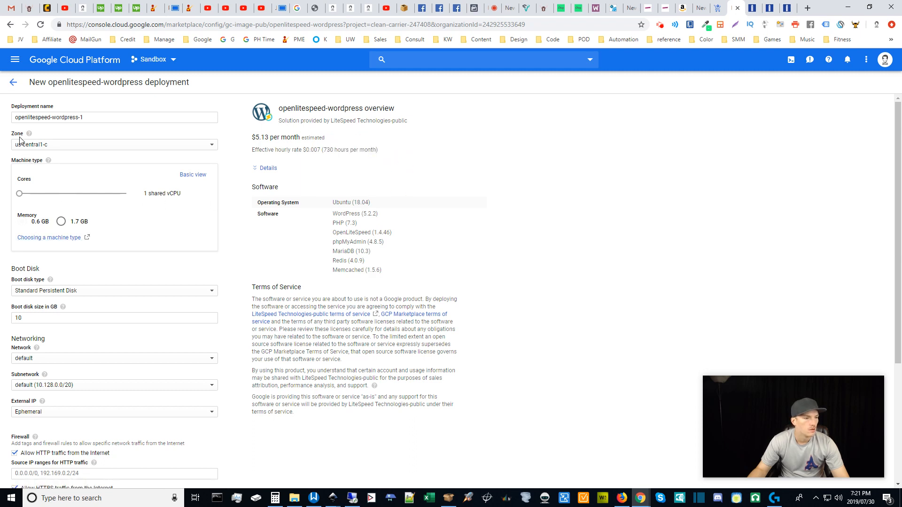
{"action": "left_click", "coordinate": [194, 175]}
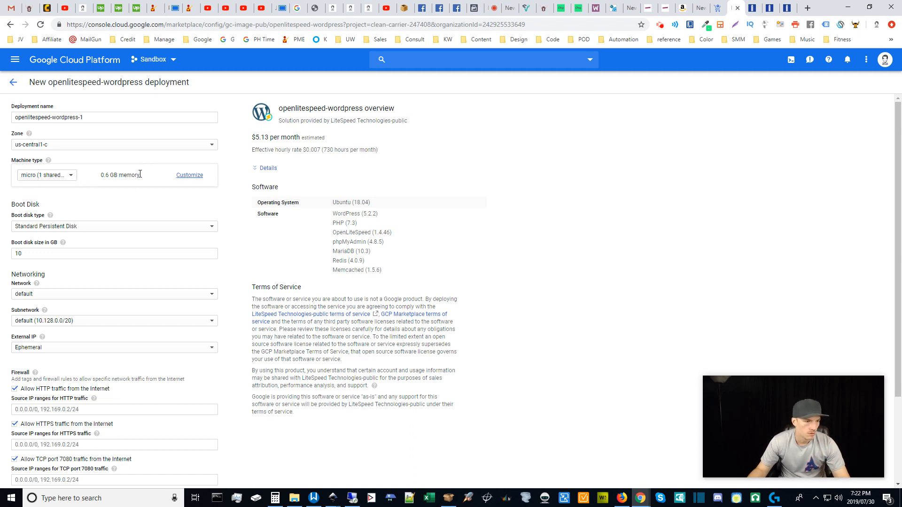
Review the micro machine's 0.6 GB memory and $5.13/month estimate, then reopen custom settings.
{"action": "mouse_move", "coordinate": [143, 175]}
{"action": "left_mouse_down"}
{"action": "mouse_move", "coordinate": [5, 177]}
{"action": "mouse_move", "coordinate": [145, 181]}
{"action": "left_mouse_up"}
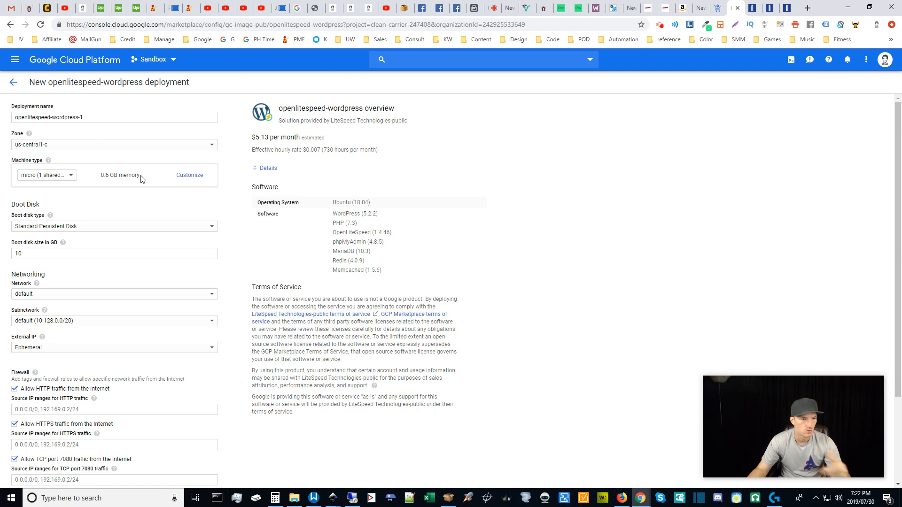
{"action": "left_click_drag", "start_coordinate": [141, 177], "coordinate": [10, 177]}
{"action": "left_click_drag", "start_coordinate": [132, 175], "coordinate": [140, 175]}
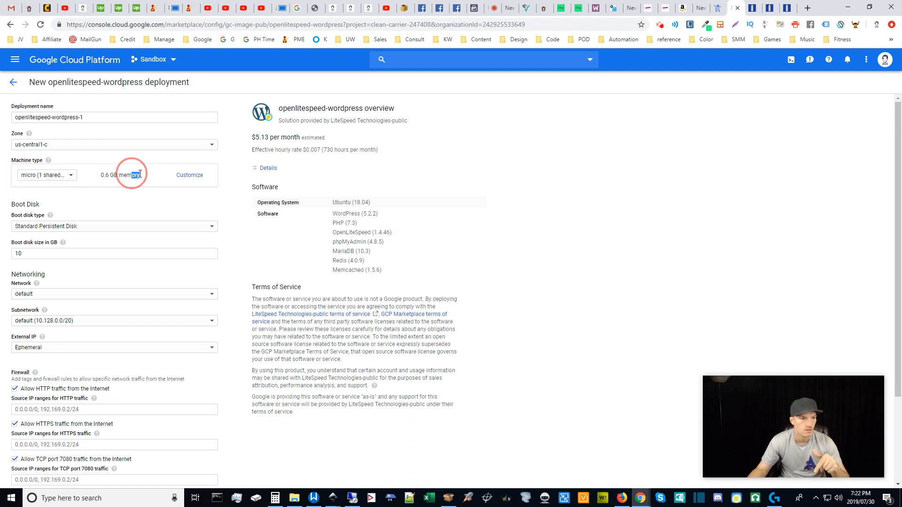
{"action": "left_click", "coordinate": [141, 175]}
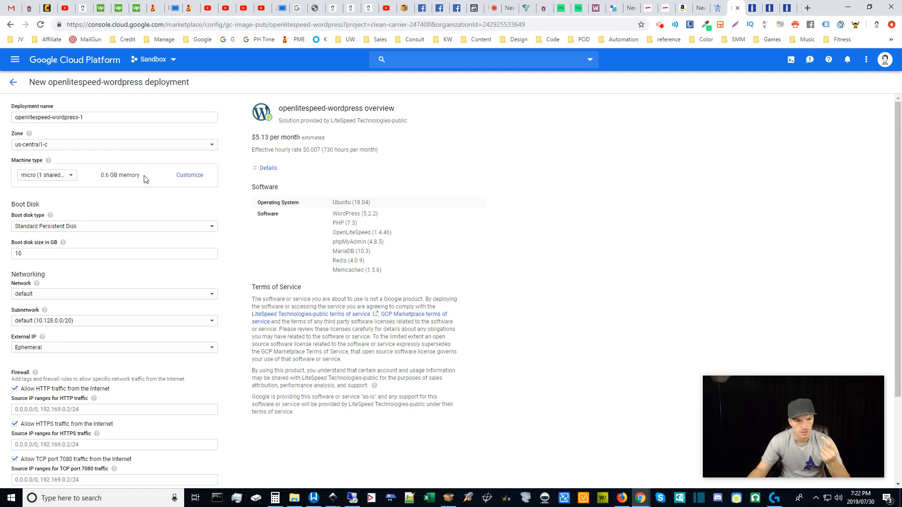
{"action": "left_click_drag", "start_coordinate": [254, 139], "coordinate": [334, 140]}
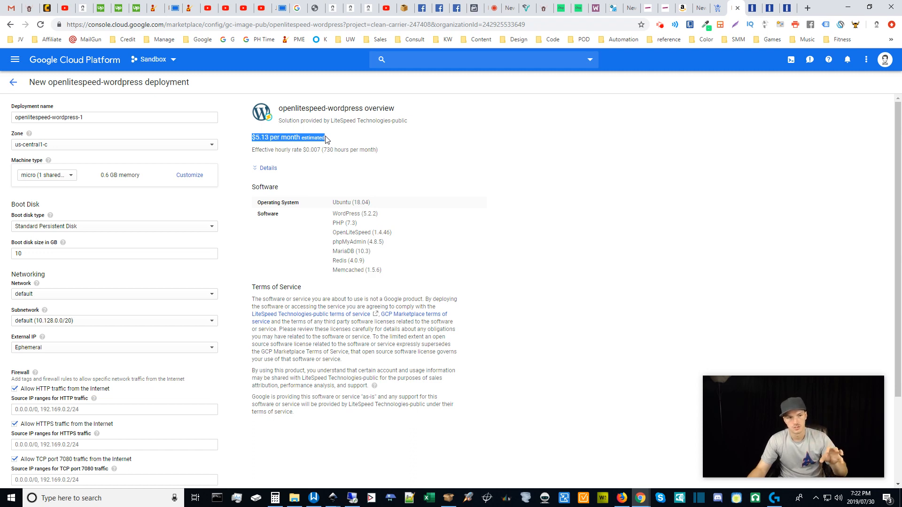
{"action": "left_click", "coordinate": [230, 191]}
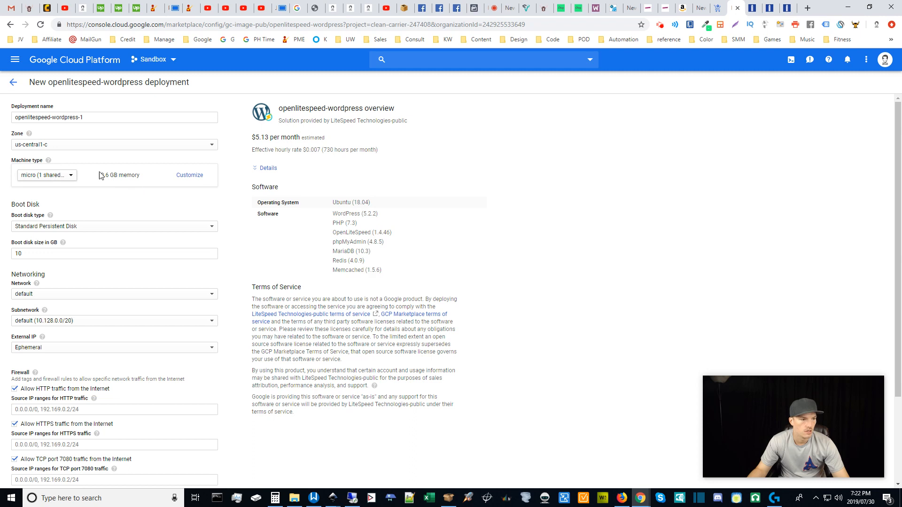
{"action": "left_click", "coordinate": [188, 176]}
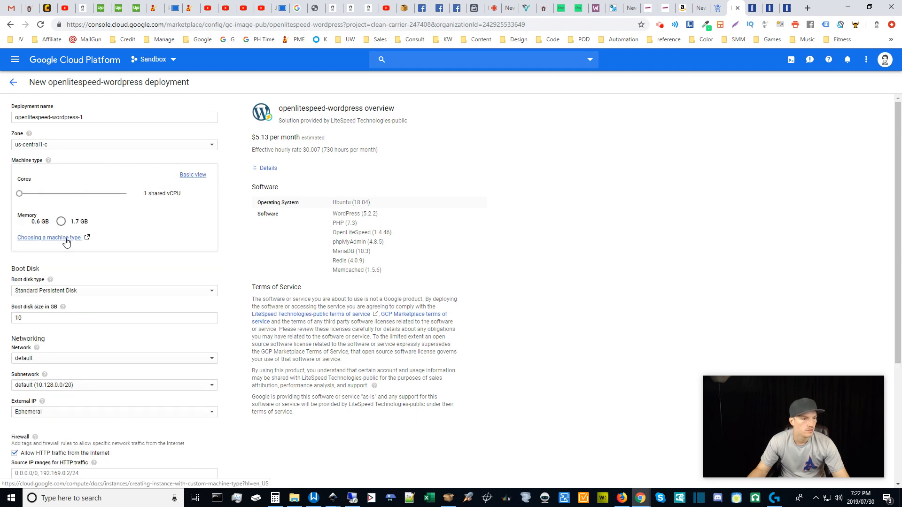
Set the custom machine to 1 shared vCPU and 1.7 GB memory, estimated $13.61/month.
{"action": "left_click", "coordinate": [26, 195]}
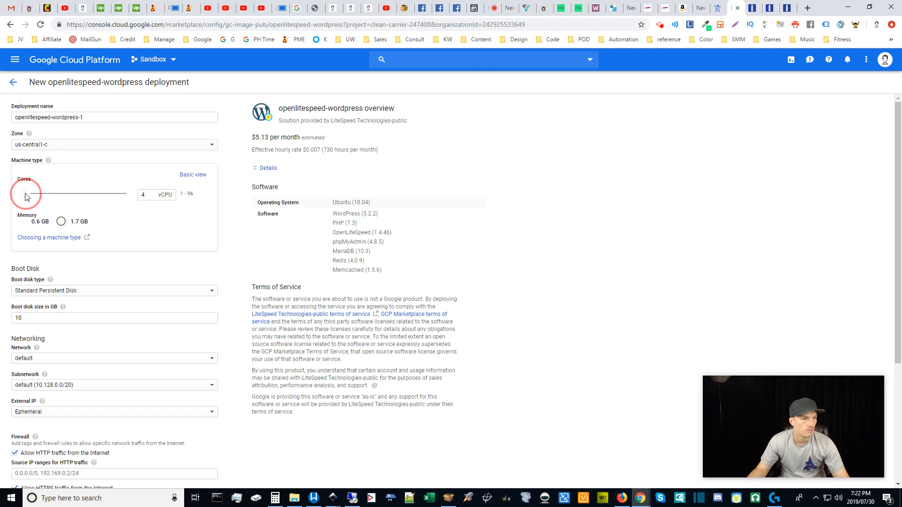
{"action": "left_click_drag", "start_coordinate": [147, 195], "coordinate": [106, 195]}
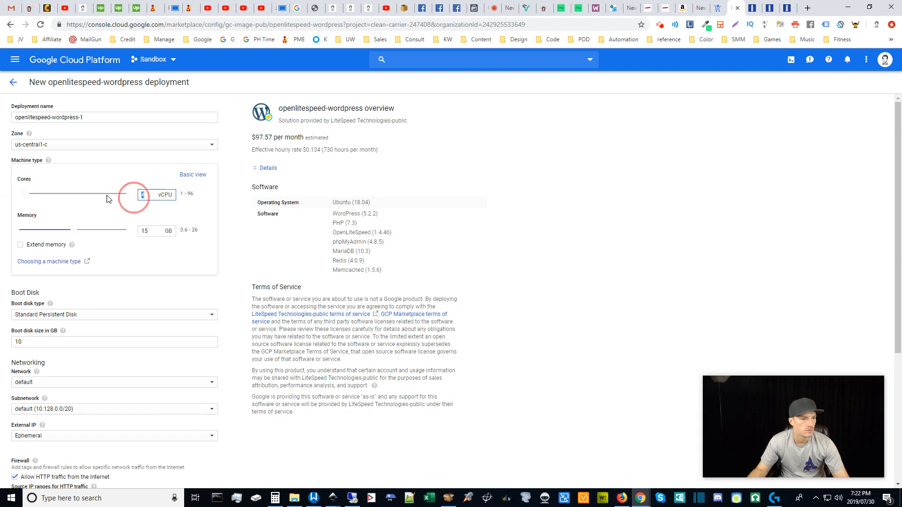
{"action": "type", "text": "1"}
{"action": "left_click", "coordinate": [182, 249]}
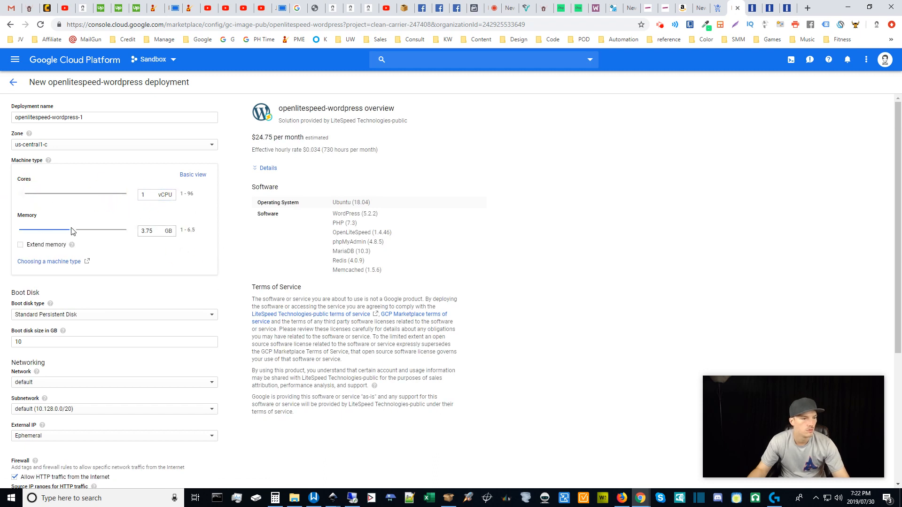
{"action": "mouse_move", "coordinate": [73, 232]}
{"action": "left_mouse_down"}
{"action": "mouse_move", "coordinate": [10, 232]}
{"action": "mouse_move", "coordinate": [74, 237]}
{"action": "left_mouse_up"}
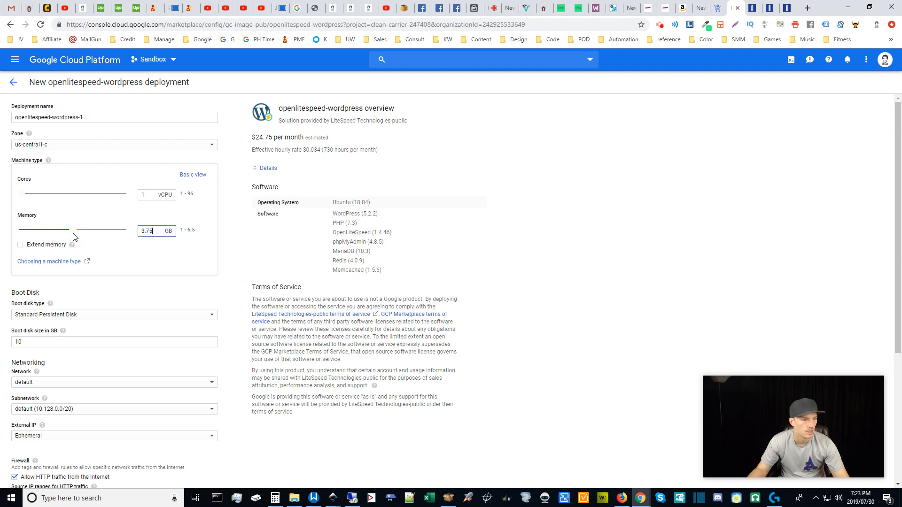
{"action": "left_click", "coordinate": [143, 195]}
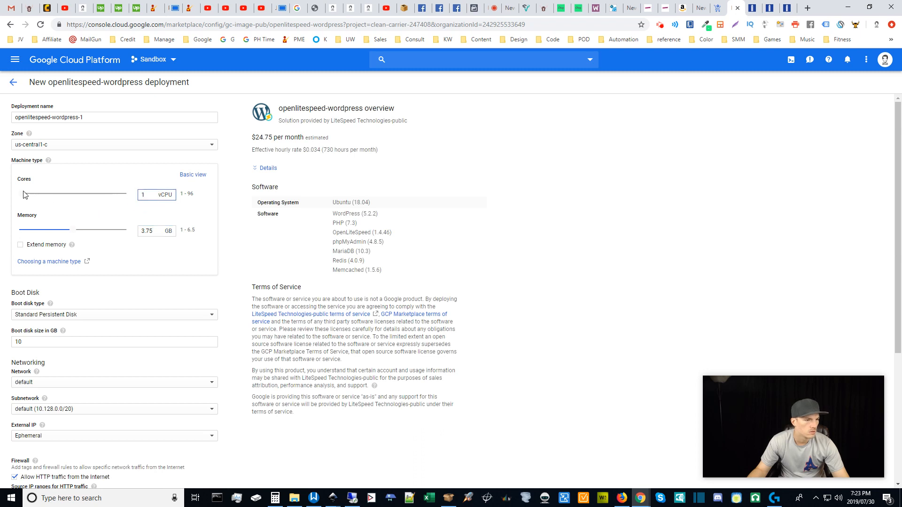
{"action": "left_click_drag", "start_coordinate": [25, 196], "coordinate": [2, 196]}
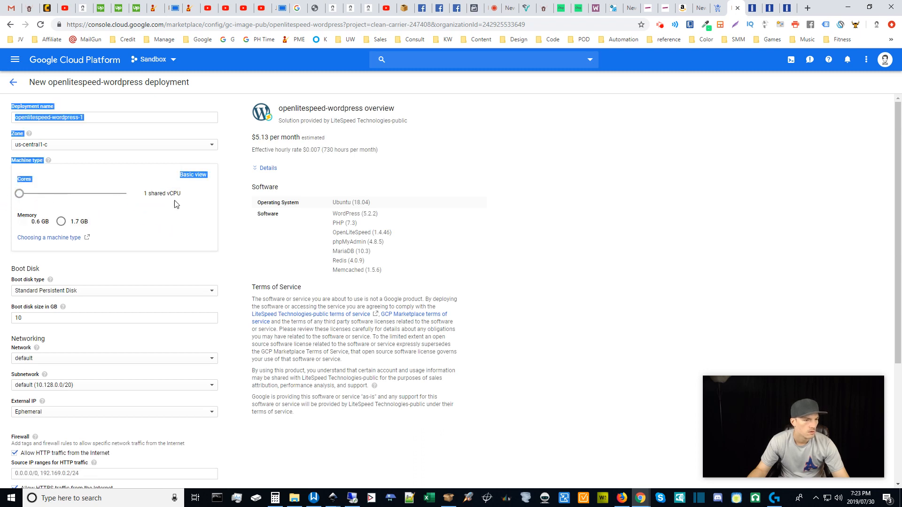
{"action": "left_click", "coordinate": [61, 221]}
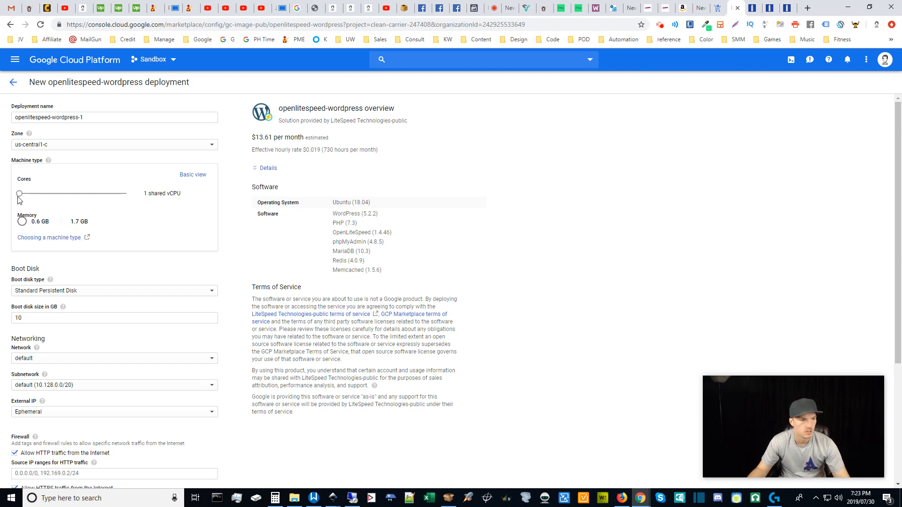
Try 1 full vCPU and show the itemized monthly cost breakdown.
{"action": "left_click_drag", "start_coordinate": [19, 200], "coordinate": [23, 198]}
{"action": "left_click", "coordinate": [189, 254]}
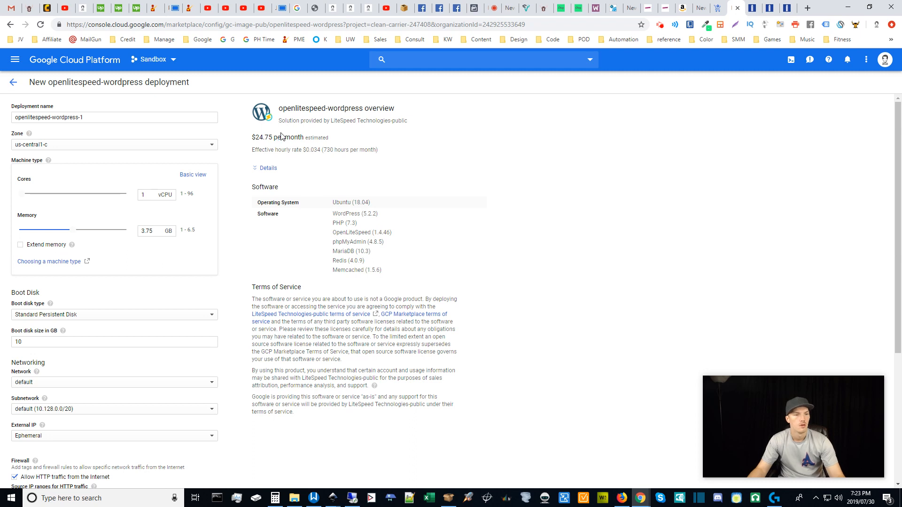
{"action": "left_click", "coordinate": [267, 168]}
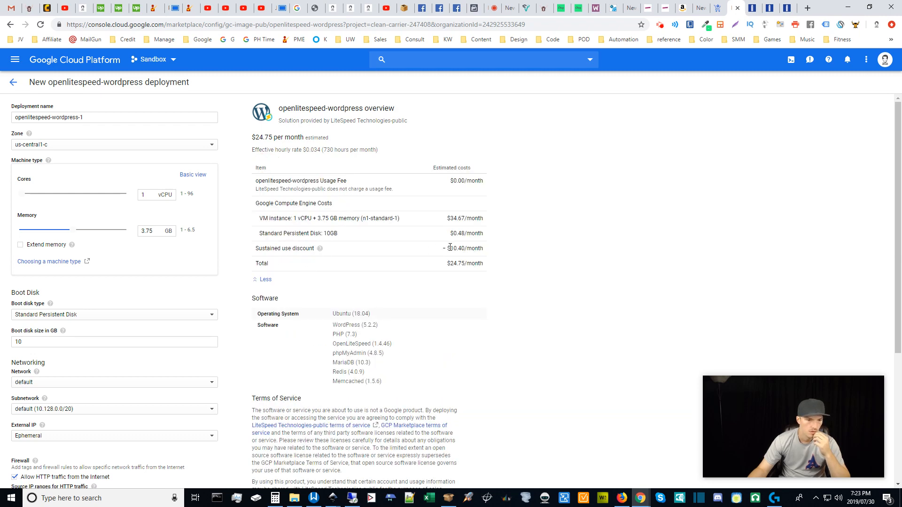
Return to 1 shared vCPU and compare 0.6 GB memory before choosing 1.7 GB.
{"action": "left_click_drag", "start_coordinate": [447, 248], "coordinate": [494, 252]}
{"action": "left_click", "coordinate": [493, 245]}
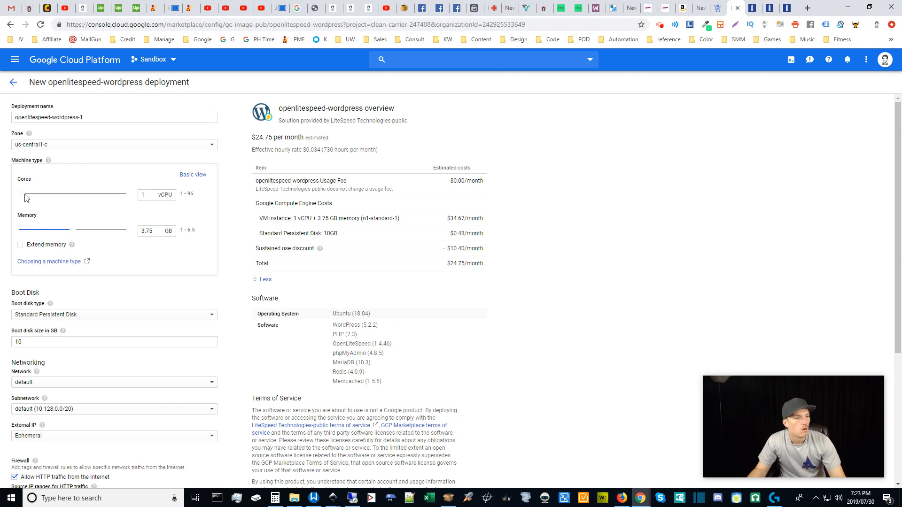
{"action": "left_click_drag", "start_coordinate": [25, 195], "coordinate": [18, 194]}
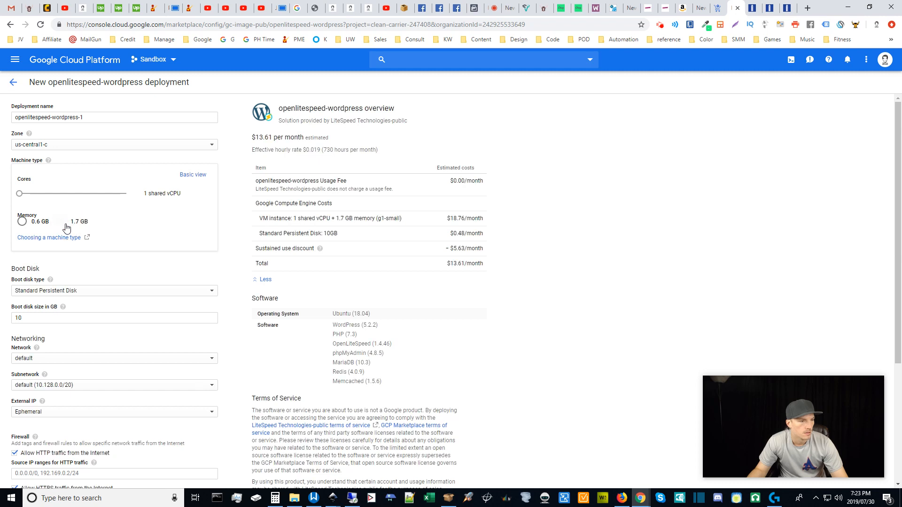
{"action": "left_click", "coordinate": [23, 224]}
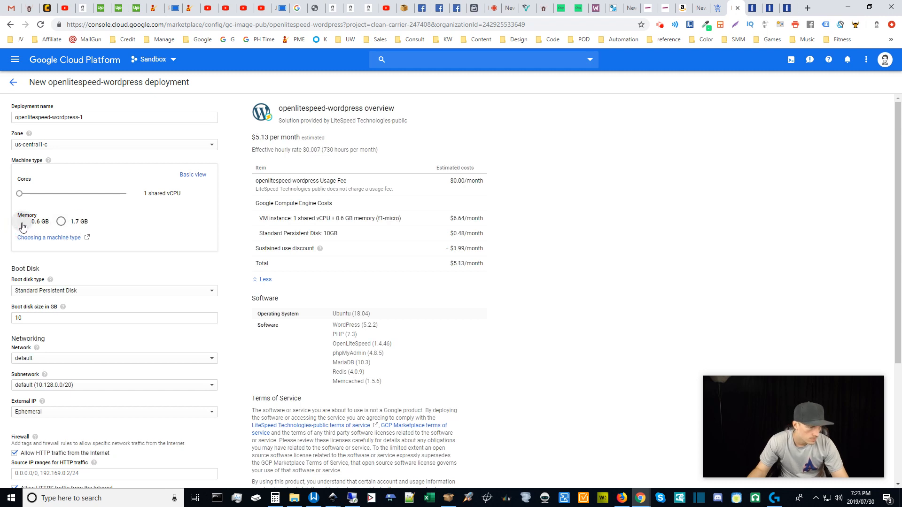
{"action": "left_click", "coordinate": [60, 222]}
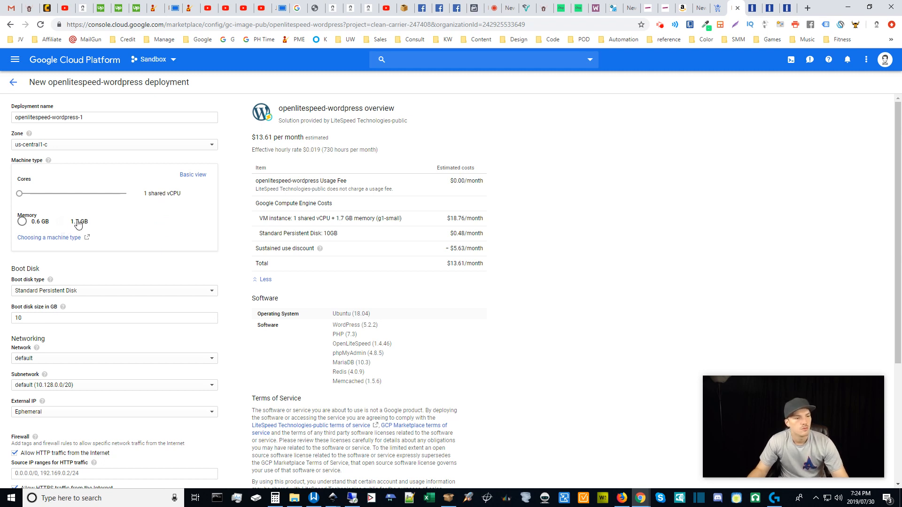
Switch to Basic view and keep the small machine type unchanged.
{"action": "left_click", "coordinate": [193, 176]}
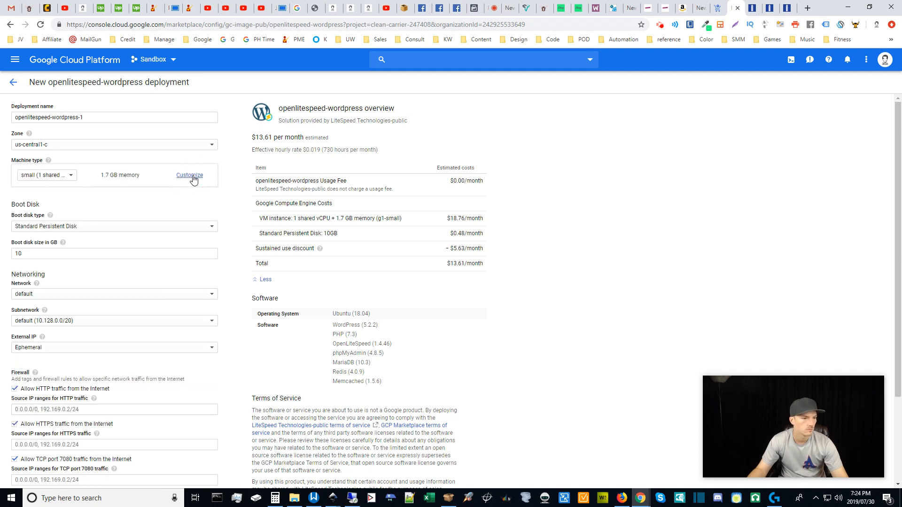
{"action": "left_click", "coordinate": [69, 177]}
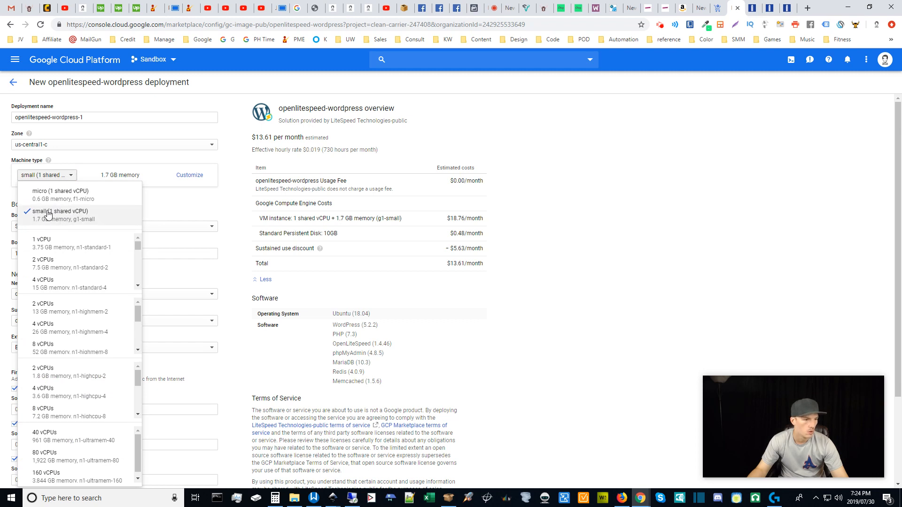
{"action": "left_click", "coordinate": [229, 207]}
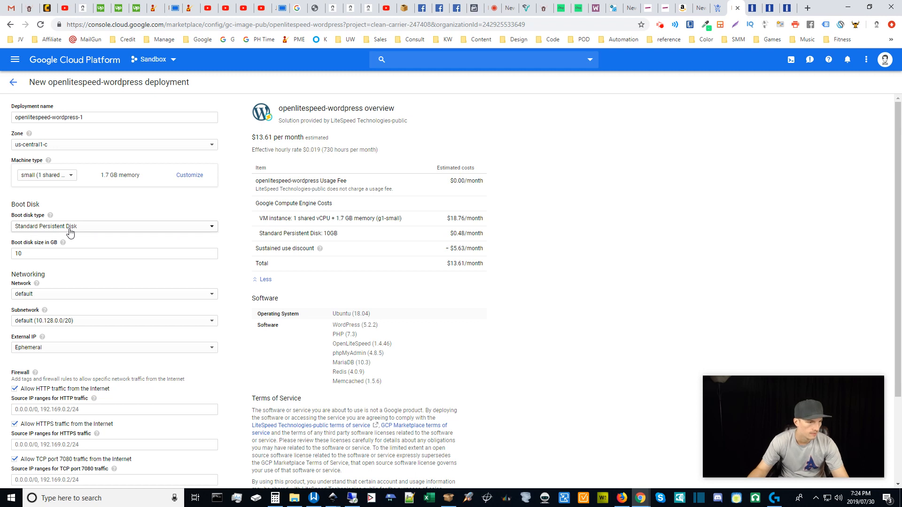
Set the boot disk type to Standard Persistent Disk after trying SSD.
{"action": "left_click", "coordinate": [37, 230]}
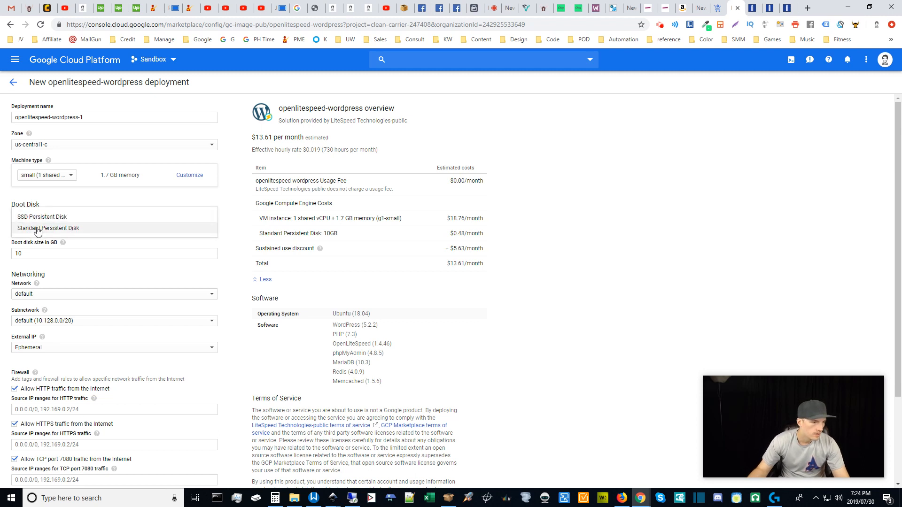
{"action": "left_click", "coordinate": [38, 217]}
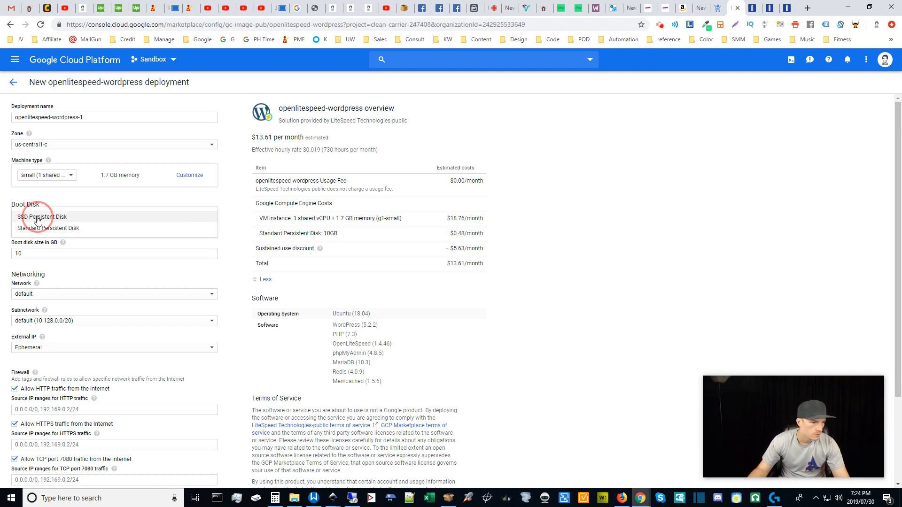
{"action": "left_click", "coordinate": [37, 254]}
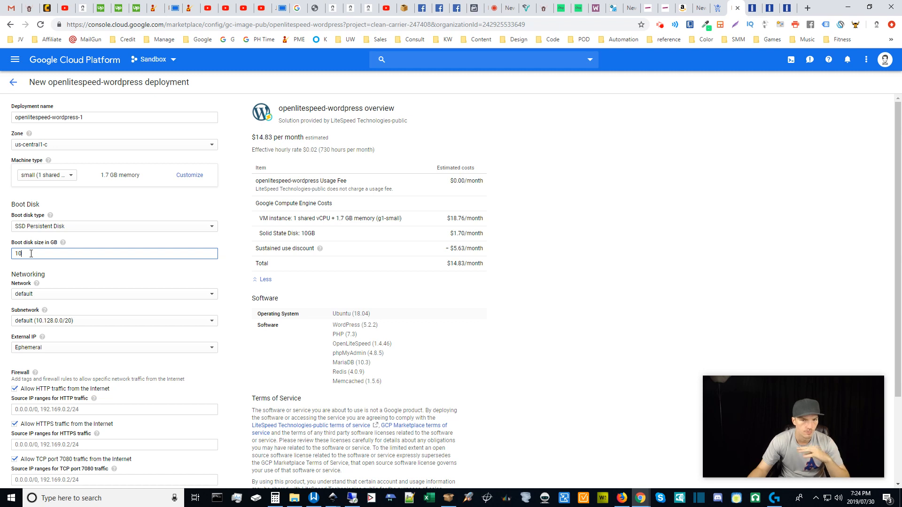
{"action": "left_click", "coordinate": [50, 234]}
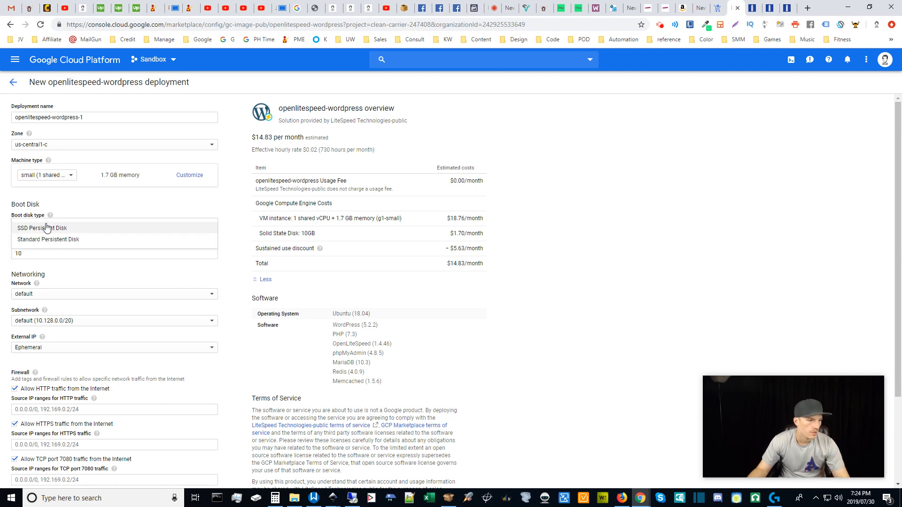
{"action": "left_click", "coordinate": [57, 238]}
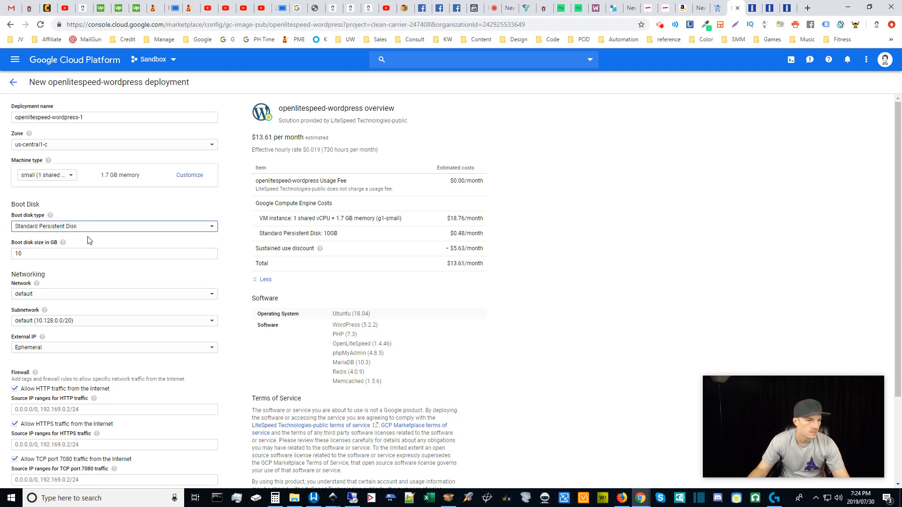
{"action": "left_click", "coordinate": [85, 250]}
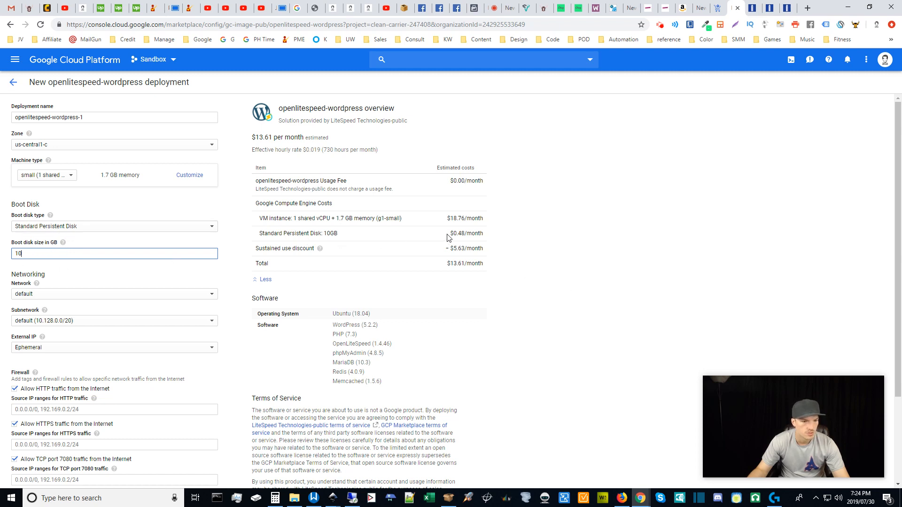
{"action": "left_click", "coordinate": [88, 231]}
{"action": "left_click", "coordinate": [57, 216]}
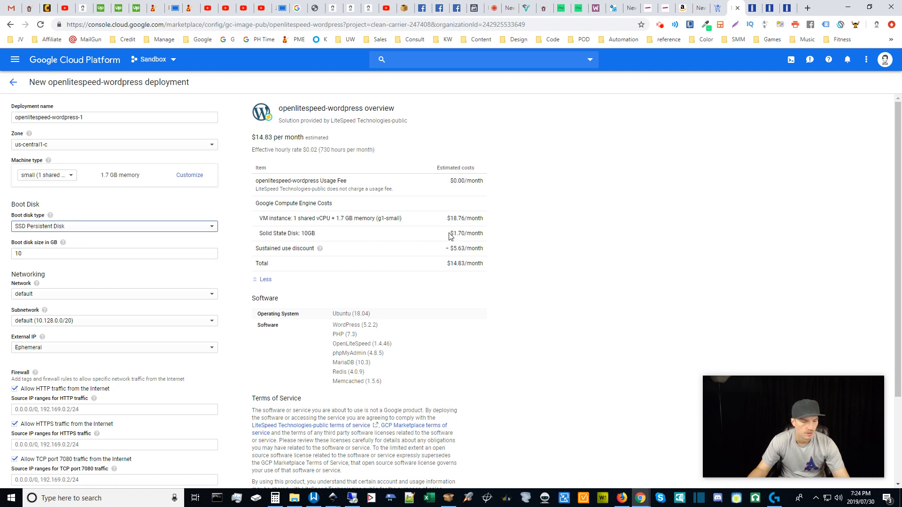
{"action": "left_click", "coordinate": [82, 231]}
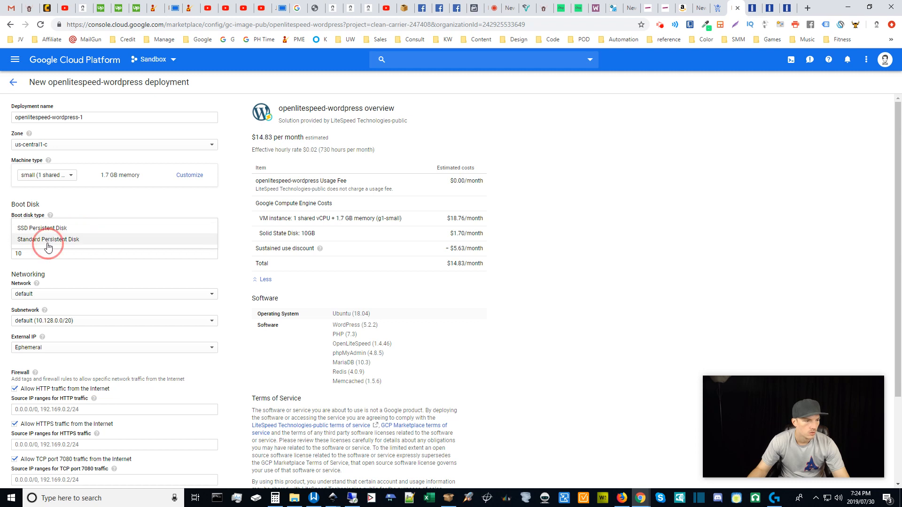
{"action": "left_click", "coordinate": [48, 245]}
Set the boot disk size to 10 GB.
{"action": "left_click_drag", "start_coordinate": [26, 255], "coordinate": [8, 258]}
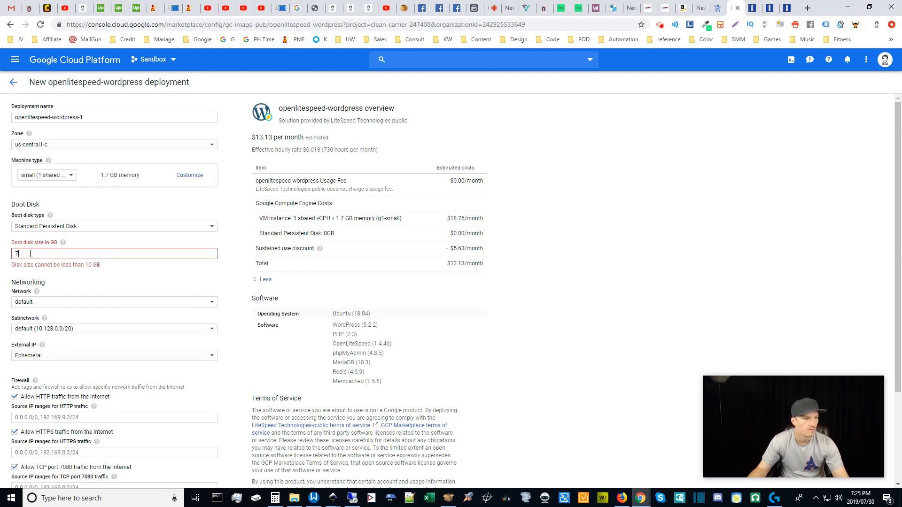
{"action": "left_click_drag", "start_coordinate": [29, 254], "coordinate": [3, 253]}
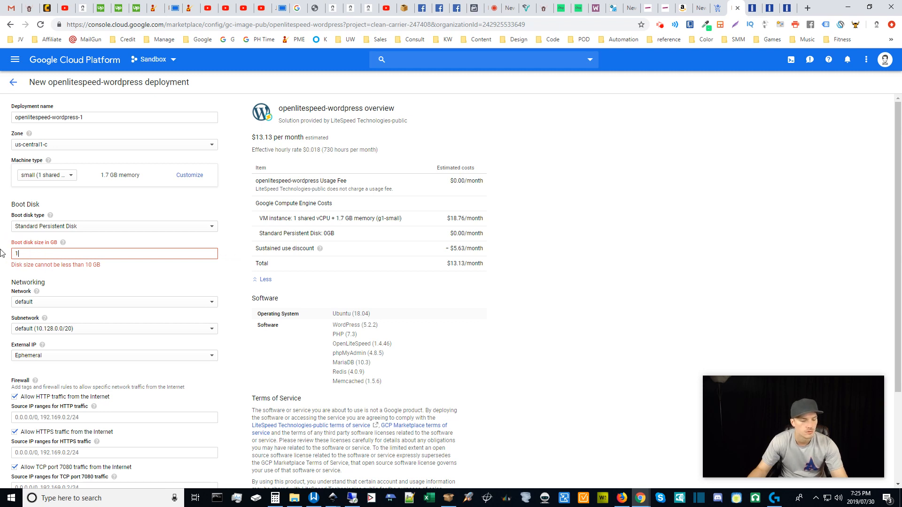
{"action": "type", "text": "10"}
{"action": "left_click", "coordinate": [230, 262]}
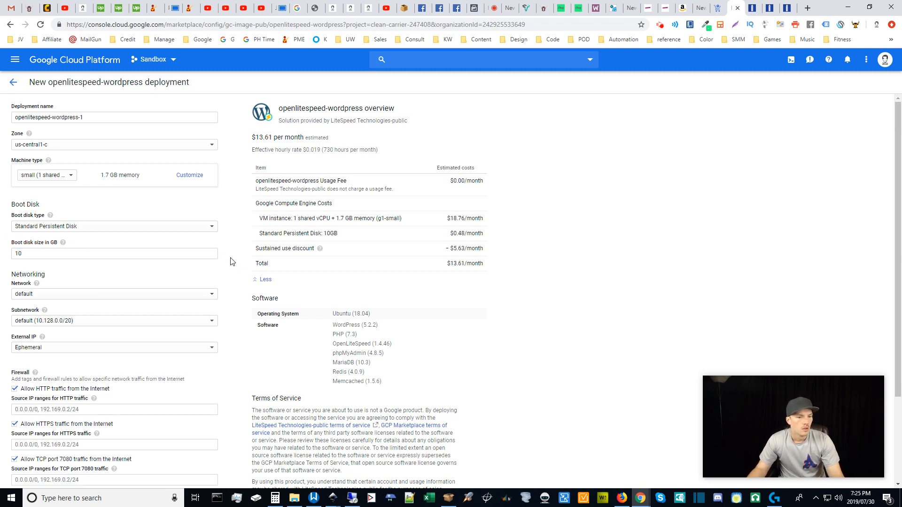
{"action": "left_click", "coordinate": [39, 294]}
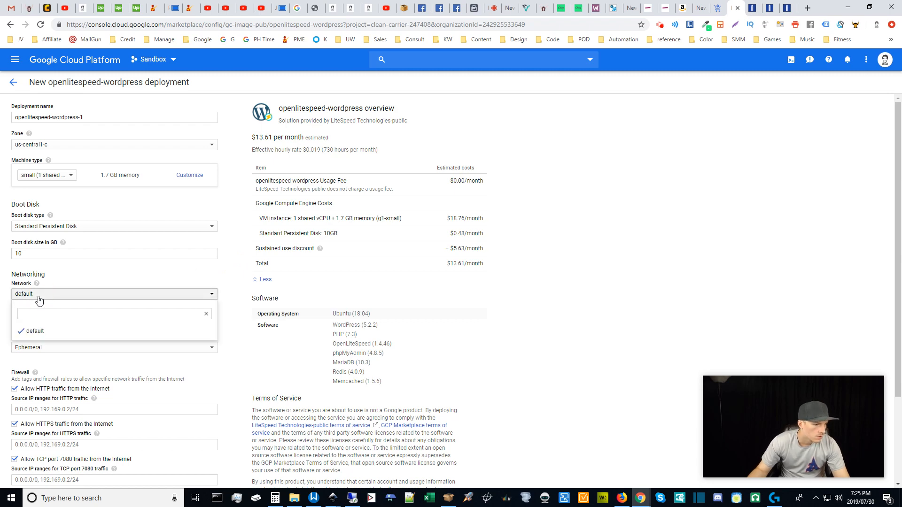
Leave the network unchanged and keep the External IP as Ephemeral.
{"action": "left_click", "coordinate": [186, 276]}
{"action": "scroll", "coordinate": [188, 282], "scroll_direction": "down", "scroll_amount": 2}
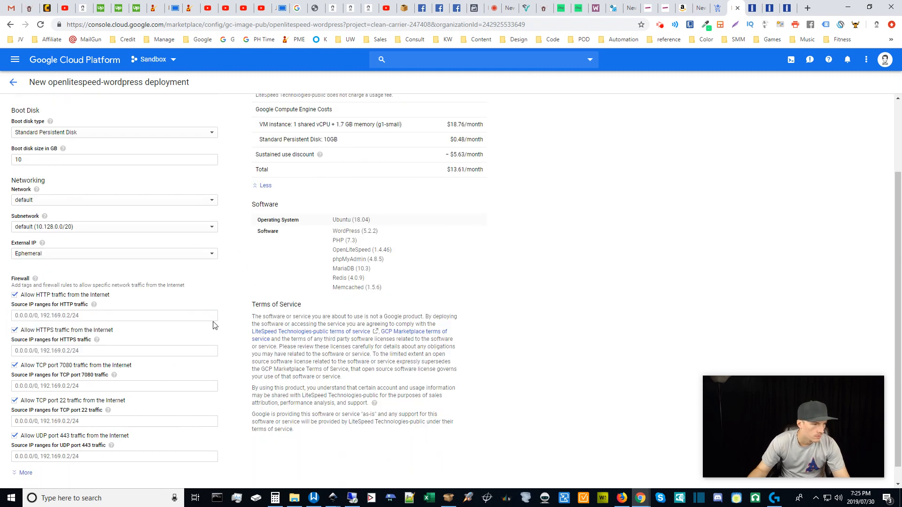
{"action": "left_click", "coordinate": [45, 258]}
{"action": "left_click", "coordinate": [62, 258]}
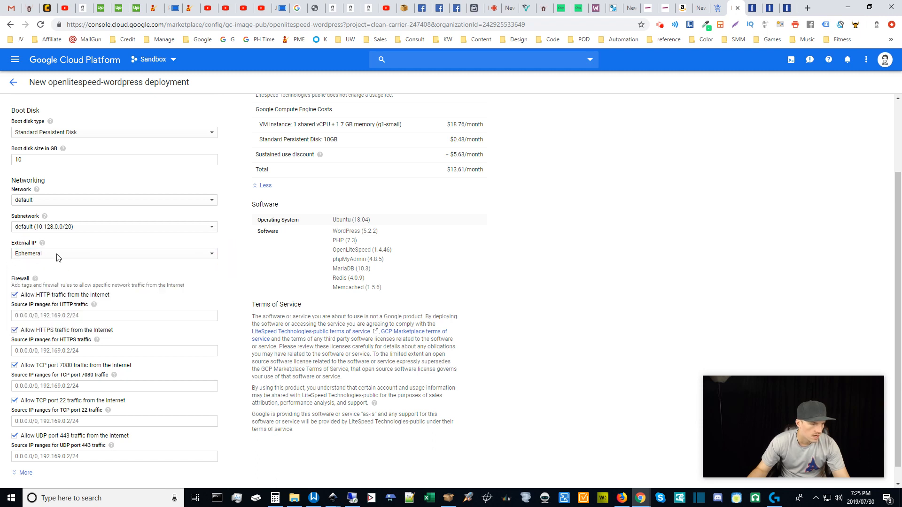
{"action": "left_click", "coordinate": [235, 281]}
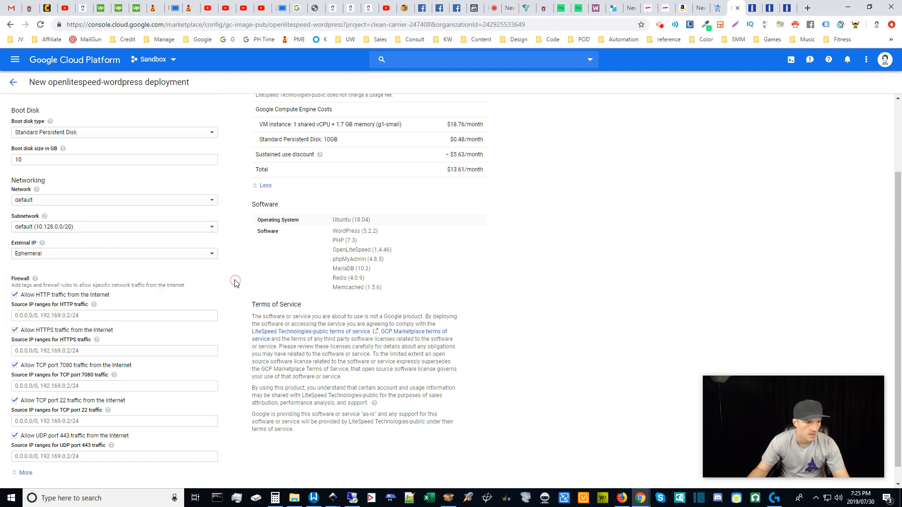
{"action": "scroll", "coordinate": [234, 340], "scroll_direction": "down", "scroll_amount": 1}
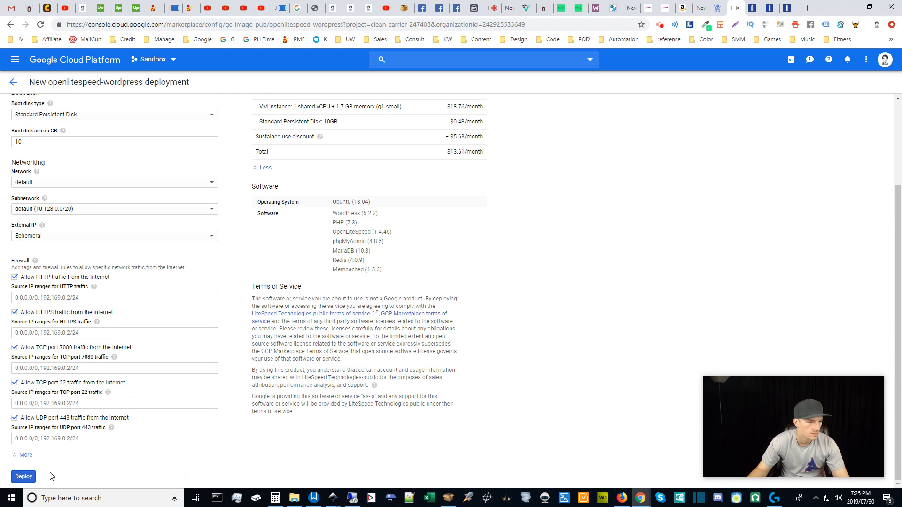
Check that IP forwarding is On under More, then deploy openlitespeed-wordpress-1.
{"action": "left_click", "coordinate": [26, 455]}
{"action": "scroll", "coordinate": [248, 407], "scroll_direction": "down", "scroll_amount": 1}
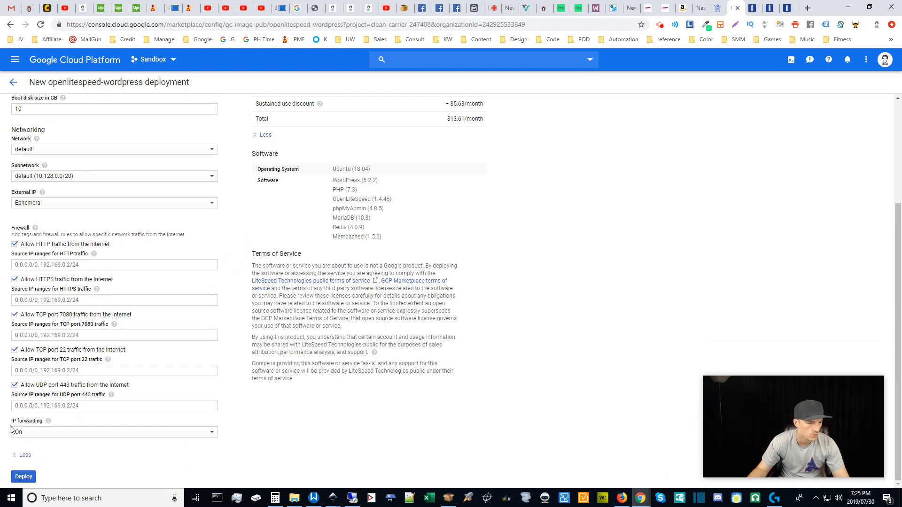
{"action": "left_click", "coordinate": [238, 316]}
{"action": "scroll", "coordinate": [232, 334], "scroll_direction": "up", "scroll_amount": 1}
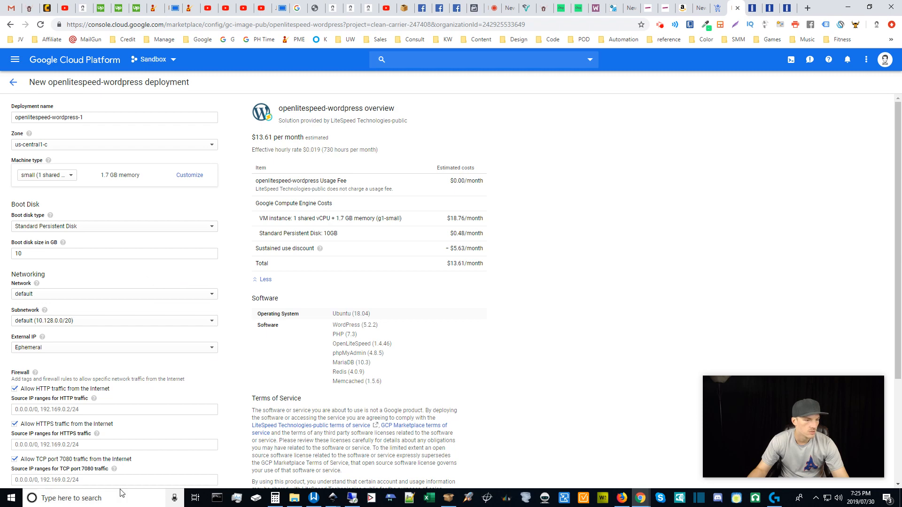
{"action": "scroll", "coordinate": [247, 369], "scroll_direction": "down", "scroll_amount": 3}
{"action": "left_click", "coordinate": [26, 476]}
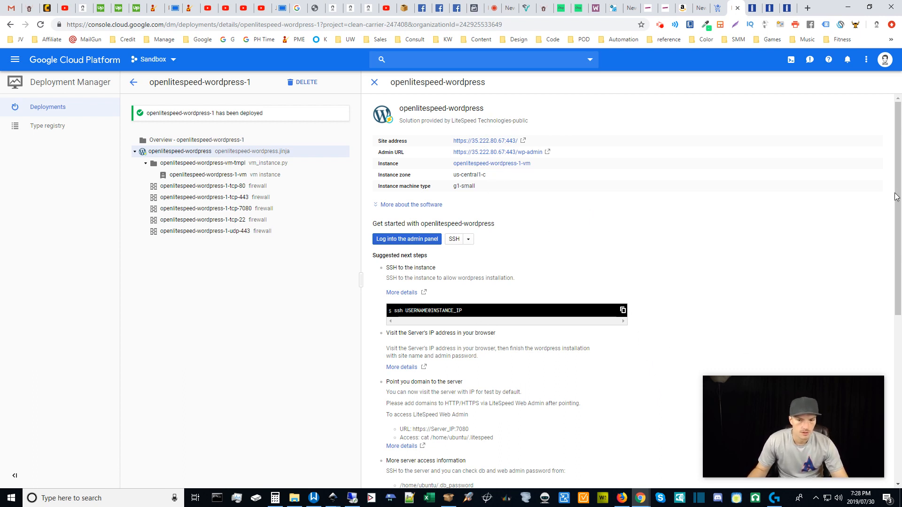
Scroll through the suggested next steps showing the site address and wp-admin URL.
{"action": "left_click_drag", "start_coordinate": [901, 182], "coordinate": [901, 273]}
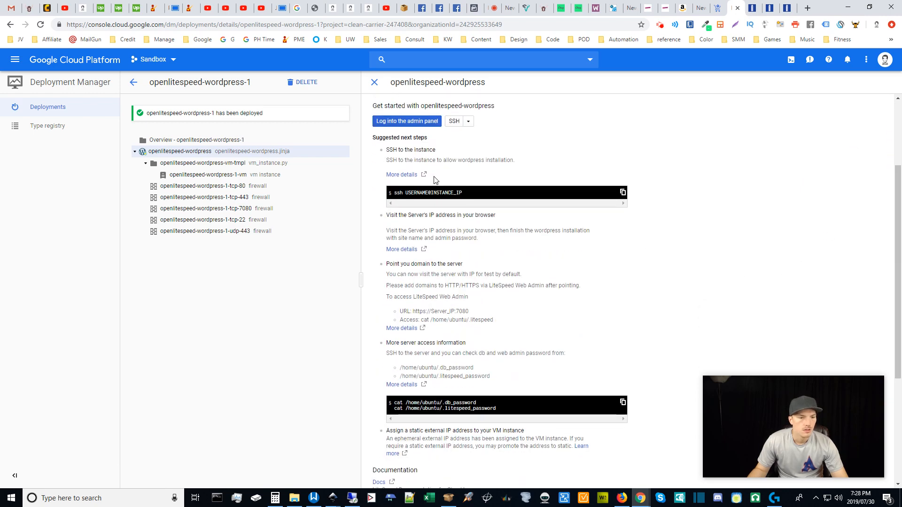
{"action": "left_click_drag", "start_coordinate": [901, 227], "coordinate": [886, 146]}
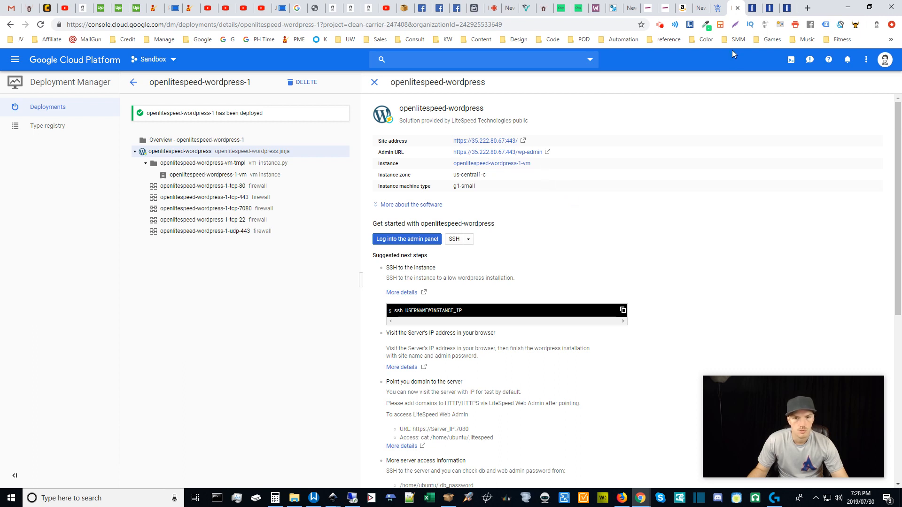
Bring up VPC network > External IP addresses in a new tab and switch to it.
{"action": "left_click", "coordinate": [13, 64]}
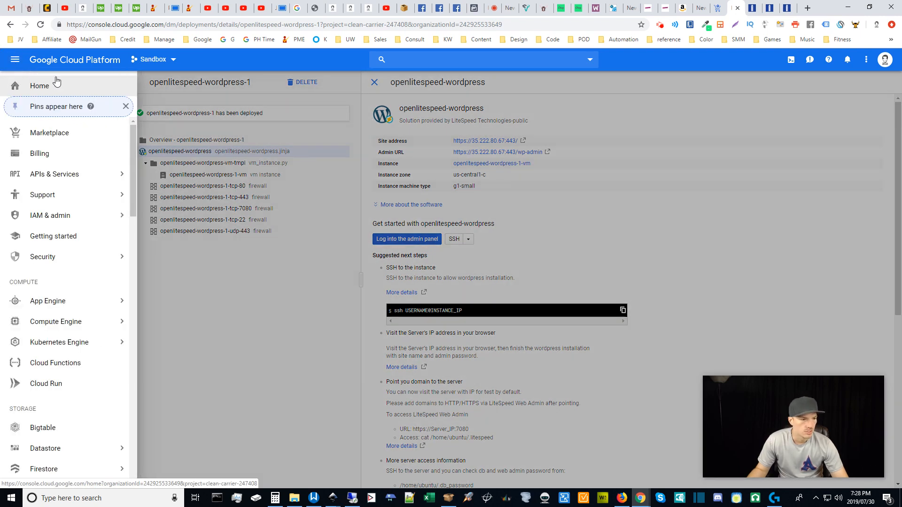
{"action": "mouse_move", "coordinate": [134, 142]}
{"action": "left_mouse_down"}
{"action": "mouse_move", "coordinate": [142, 396]}
{"action": "mouse_move", "coordinate": [131, 278]}
{"action": "mouse_move", "coordinate": [139, 343]}
{"action": "mouse_move", "coordinate": [143, 249]}
{"action": "left_mouse_up"}
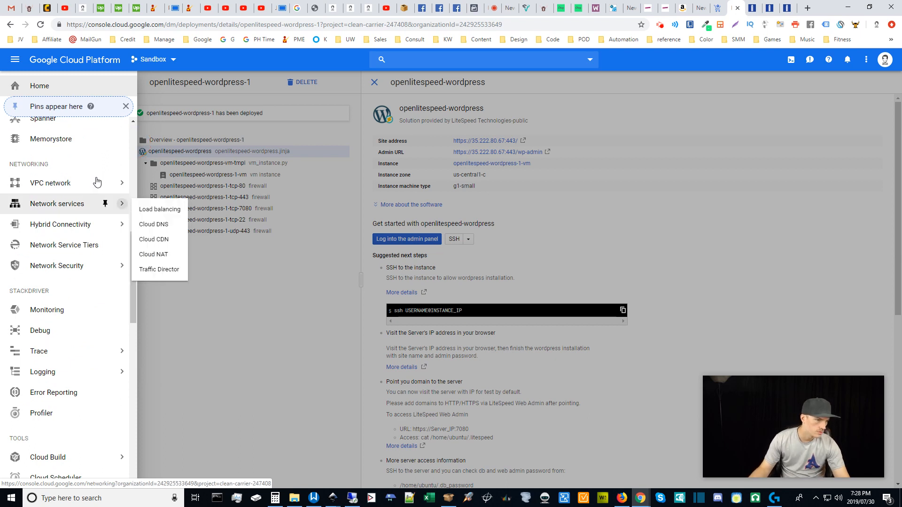
{"action": "mouse_move", "coordinate": [118, 183]}
{"action": "middle_click", "coordinate": [165, 203]}
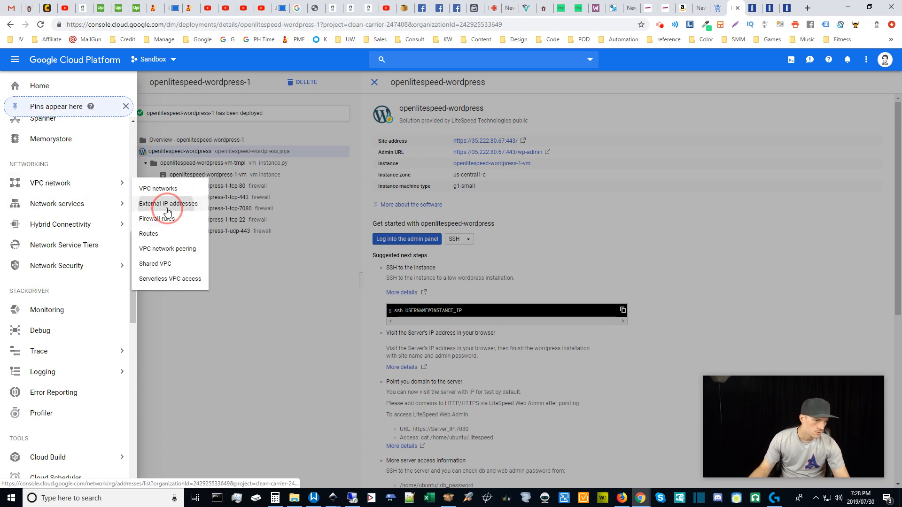
{"action": "left_click", "coordinate": [705, 101]}
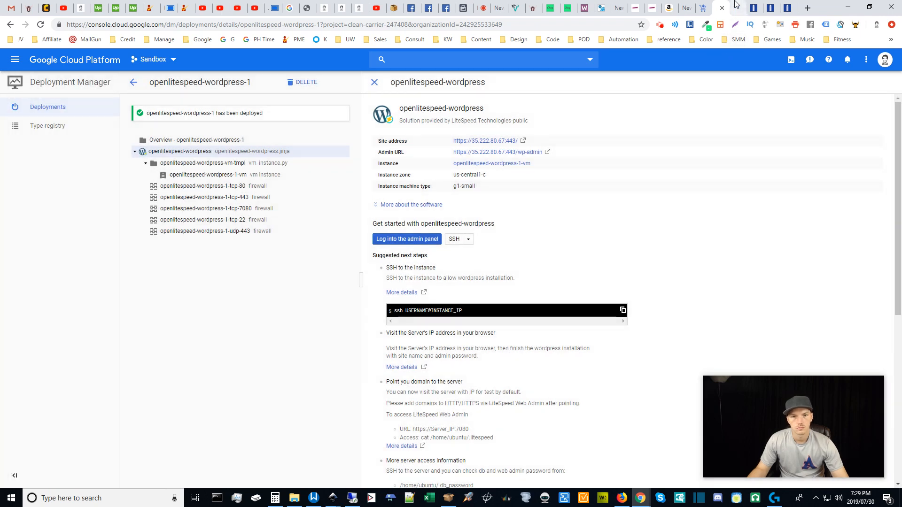
{"action": "left_click", "coordinate": [736, 5]}
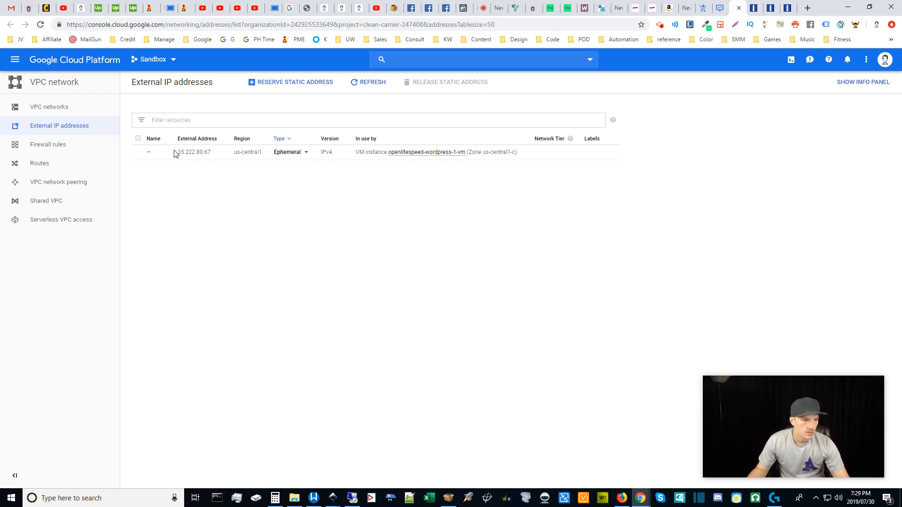
Reserve 35.222.80.67 as a static address named sandbox-ip-1.
{"action": "left_click", "coordinate": [305, 154]}
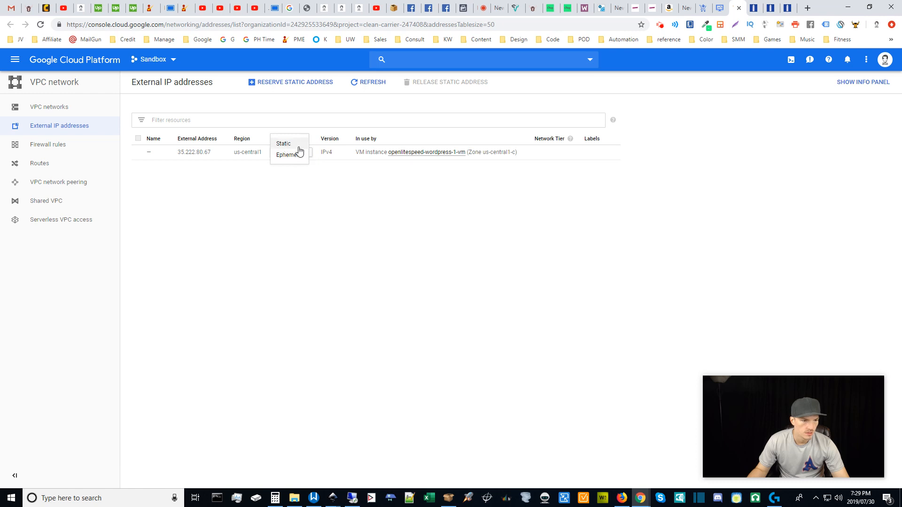
{"action": "left_click", "coordinate": [290, 146]}
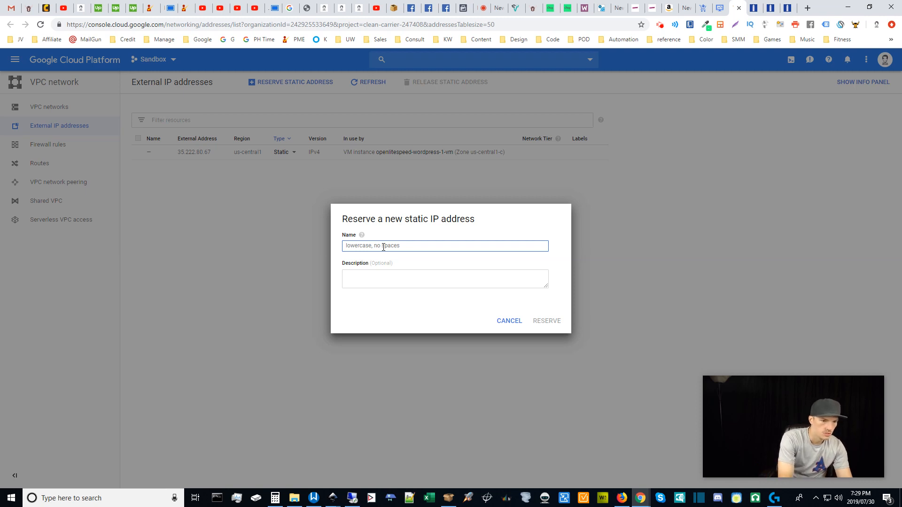
{"action": "type", "text": "sandbox-"}
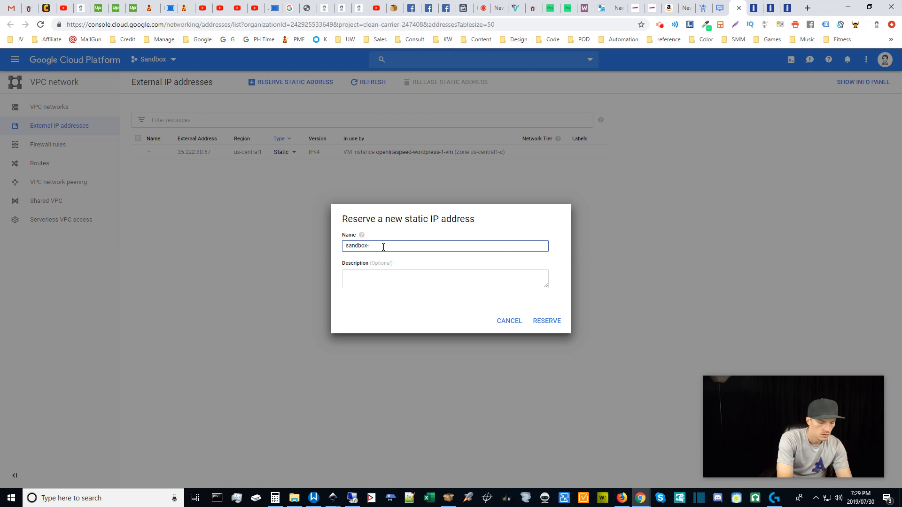
{"action": "type", "text": "ip-1"}
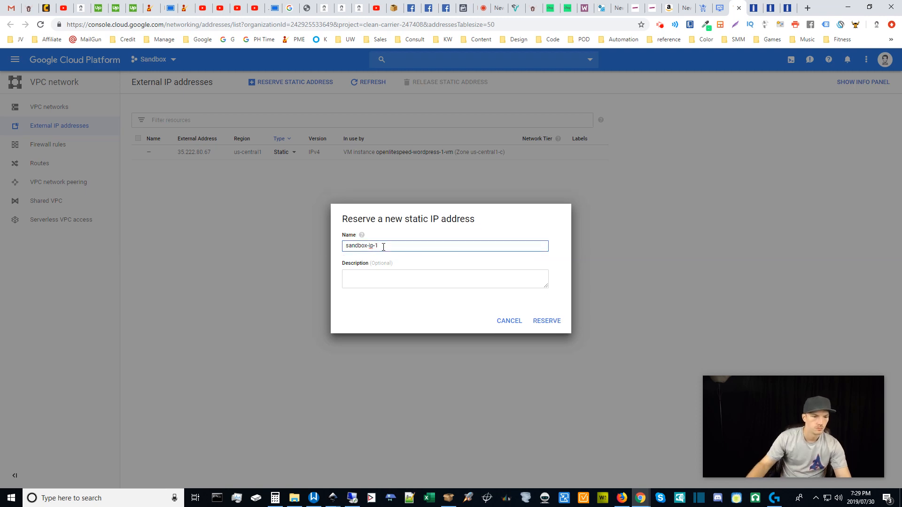
{"action": "left_click", "coordinate": [440, 282]}
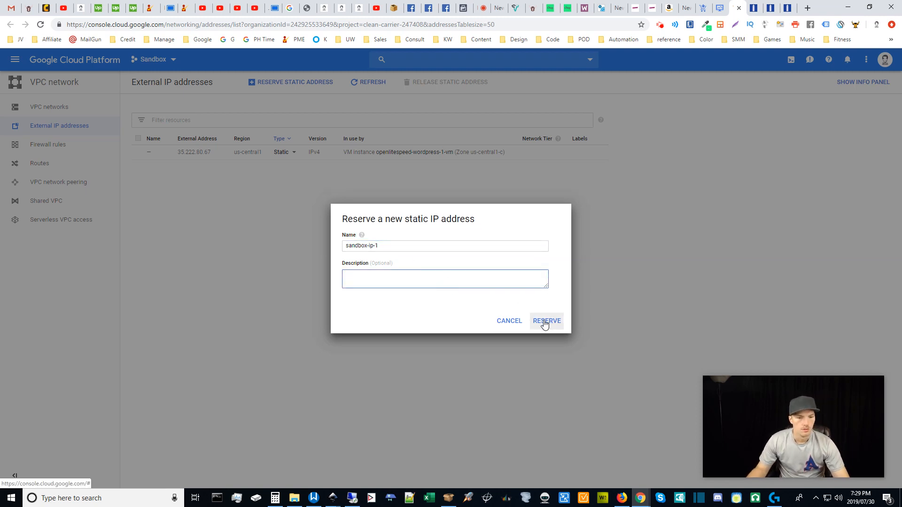
{"action": "left_click", "coordinate": [544, 321]}
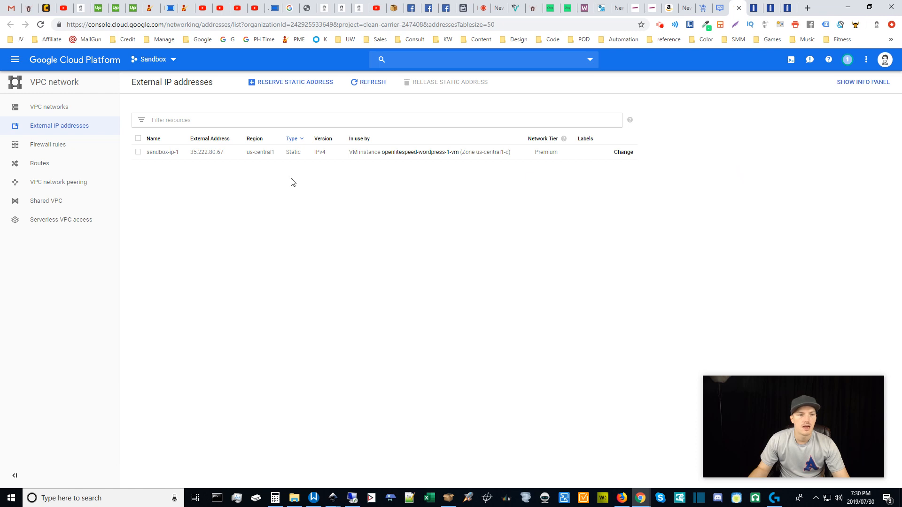
{"action": "left_click_drag", "start_coordinate": [229, 155], "coordinate": [187, 156]}
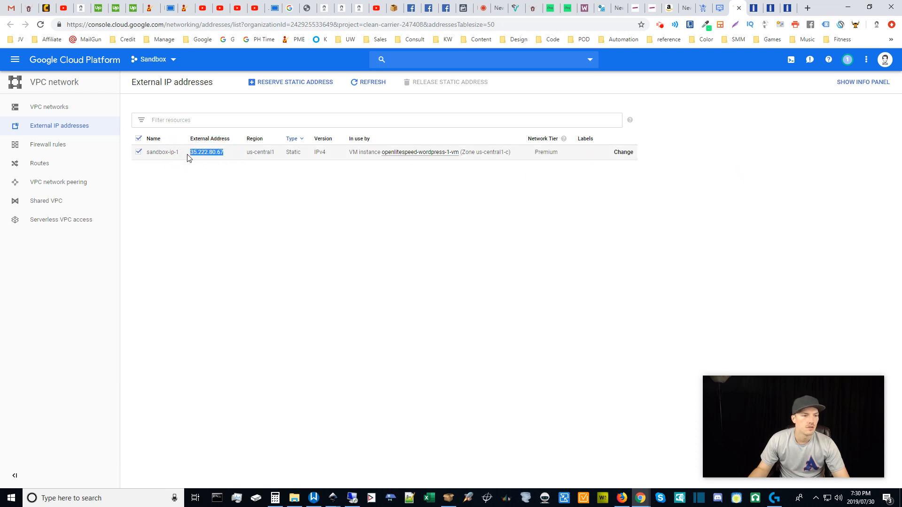
Copy the IP address 35.222.80.67 from the external addresses list.
{"action": "left_click", "coordinate": [227, 205]}
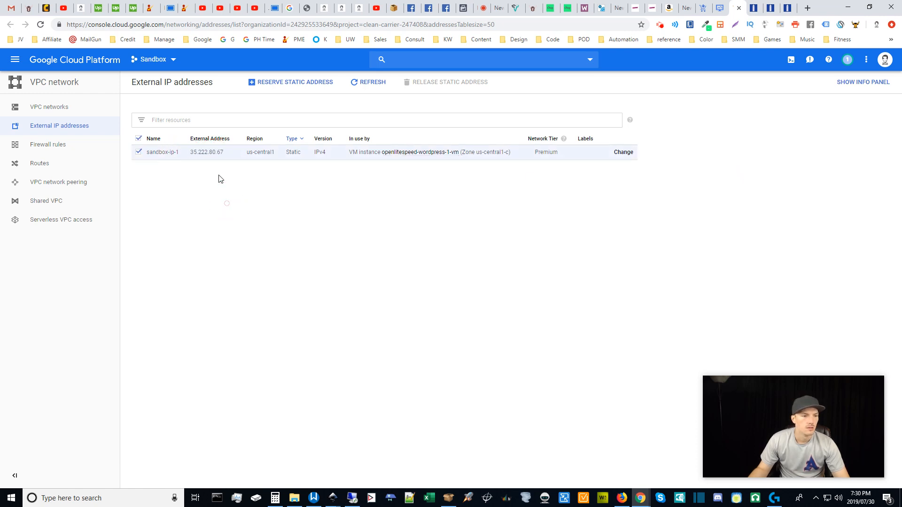
{"action": "left_click", "coordinate": [138, 152]}
{"action": "left_click_drag", "start_coordinate": [191, 152], "coordinate": [224, 153]}
{"action": "left_click", "coordinate": [261, 224]}
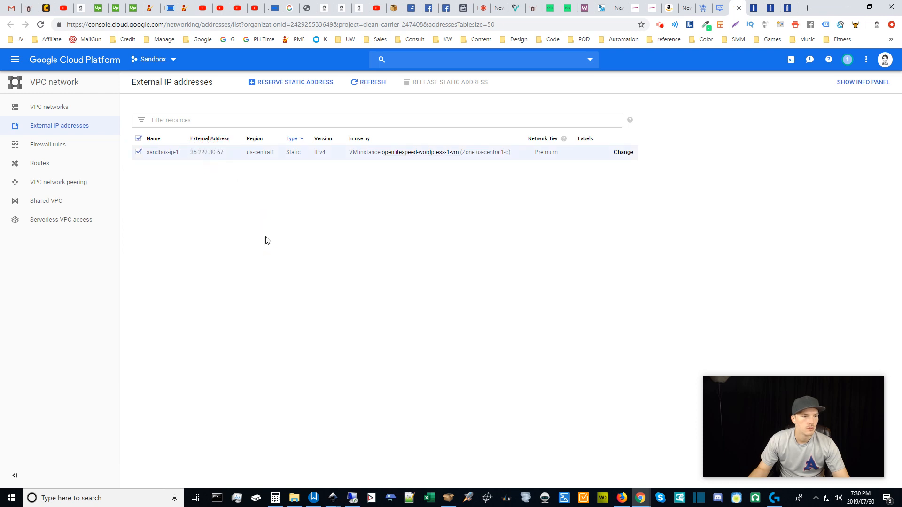
Go to Compute Engine > VM instances and inspect the WordPress VM's actions and SSH menus.
{"action": "left_click", "coordinate": [16, 60]}
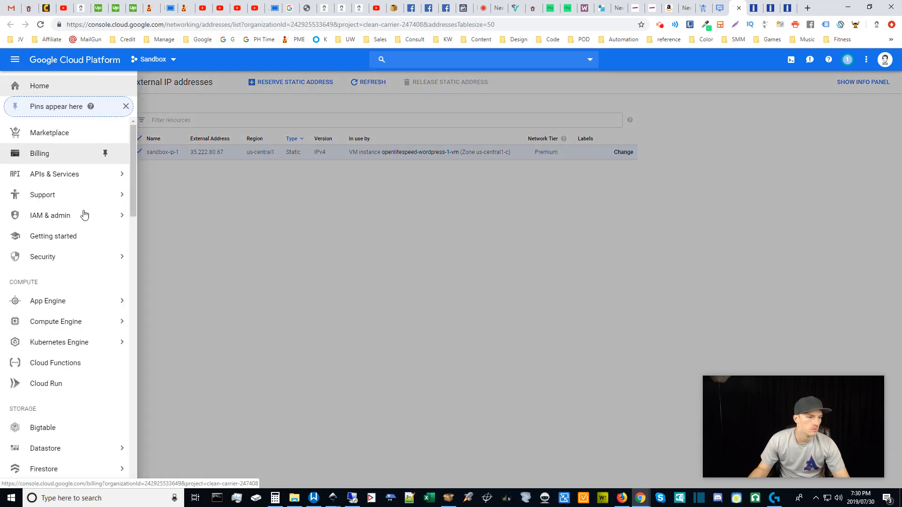
{"action": "mouse_move", "coordinate": [77, 325]}
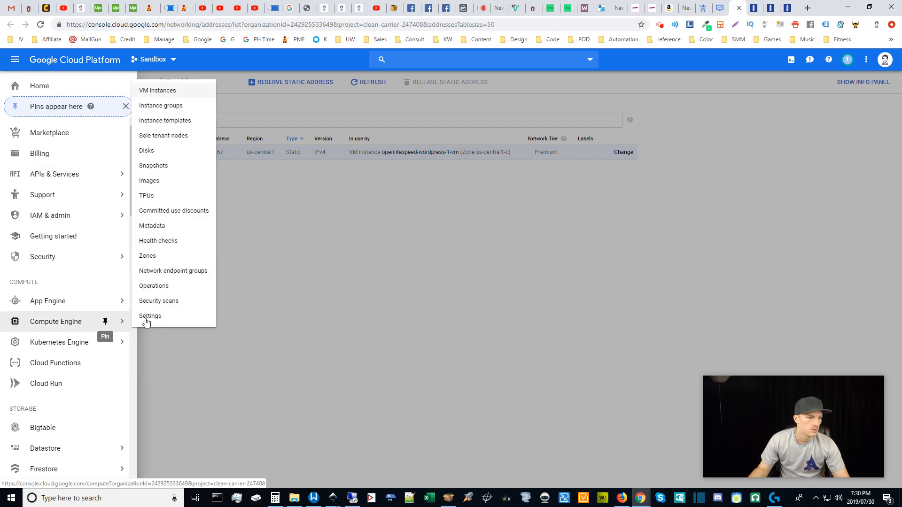
{"action": "left_click", "coordinate": [151, 94]}
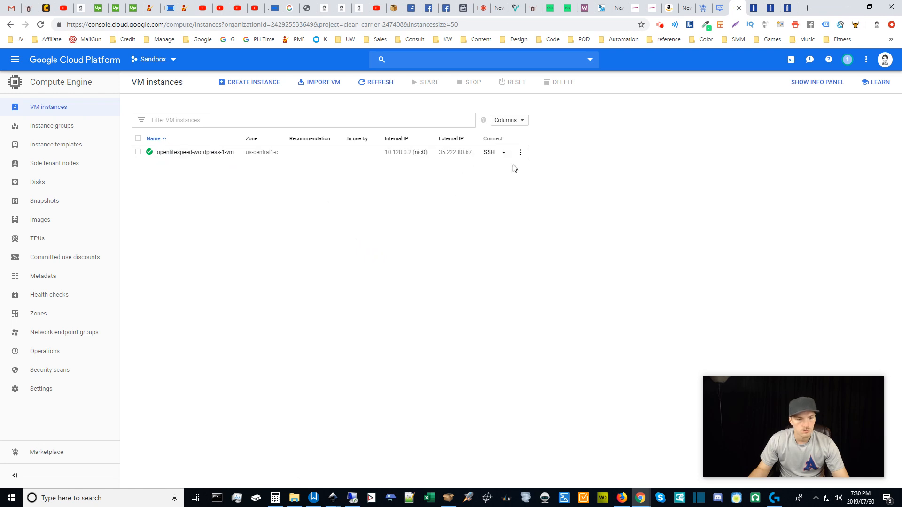
{"action": "left_click", "coordinate": [521, 152]}
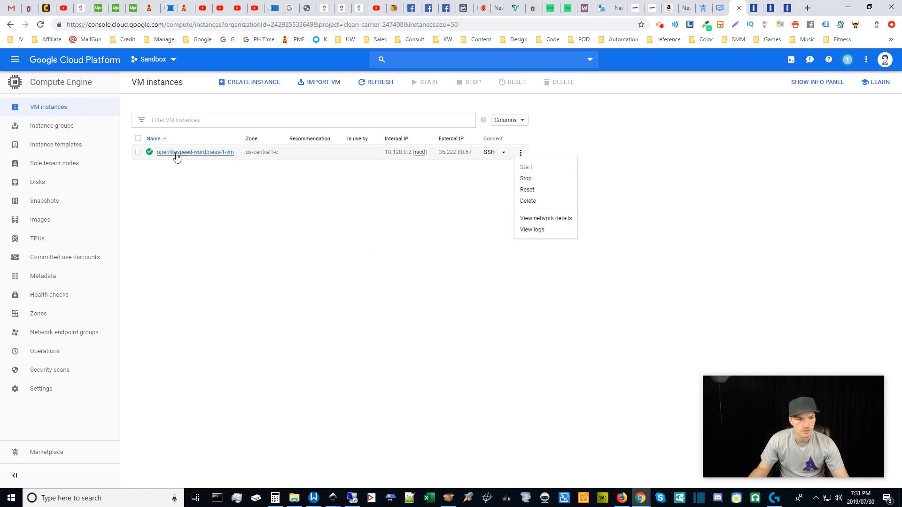
{"action": "left_click", "coordinate": [460, 195]}
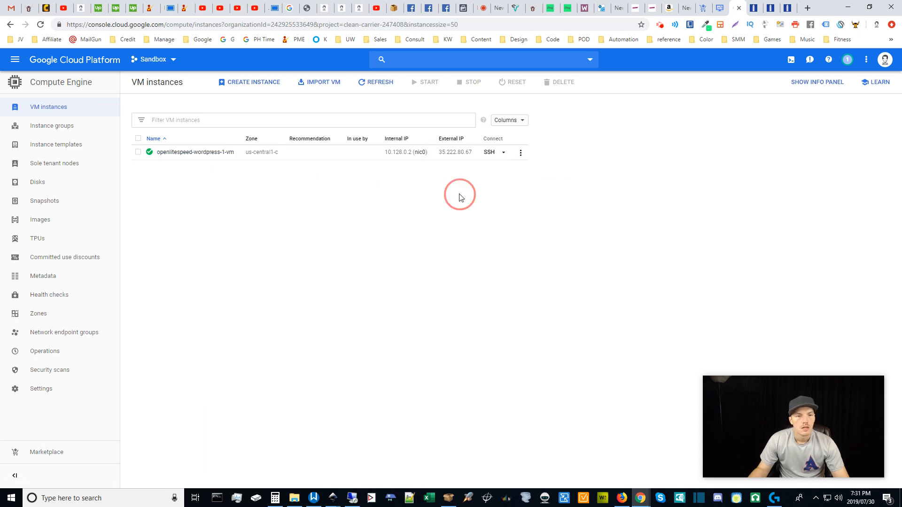
{"action": "left_click", "coordinate": [504, 153]}
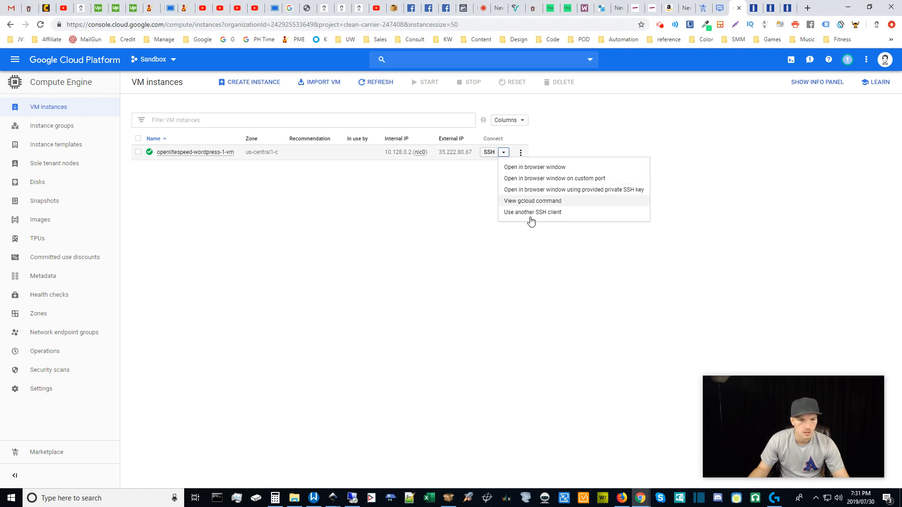
{"action": "left_click", "coordinate": [419, 242]}
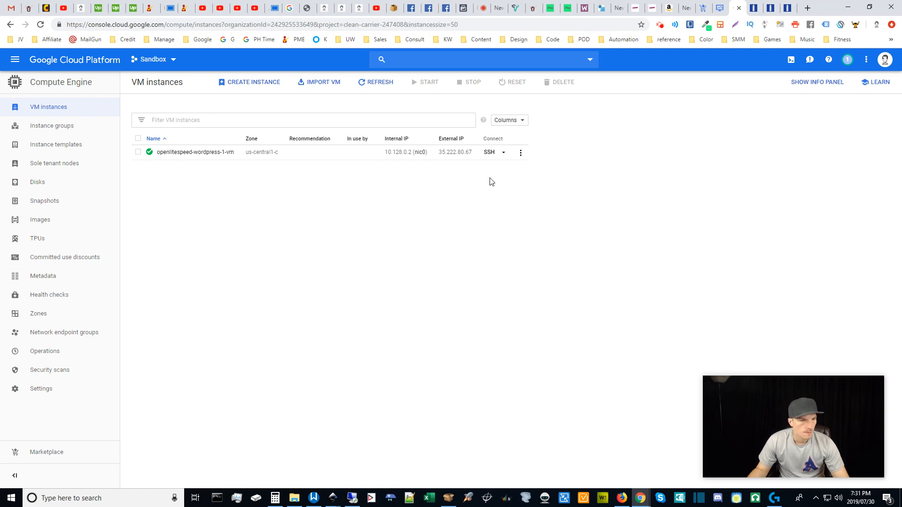
Load Network services > Cloud DNS in a new browser tab and switch to it.
{"action": "left_click", "coordinate": [16, 60]}
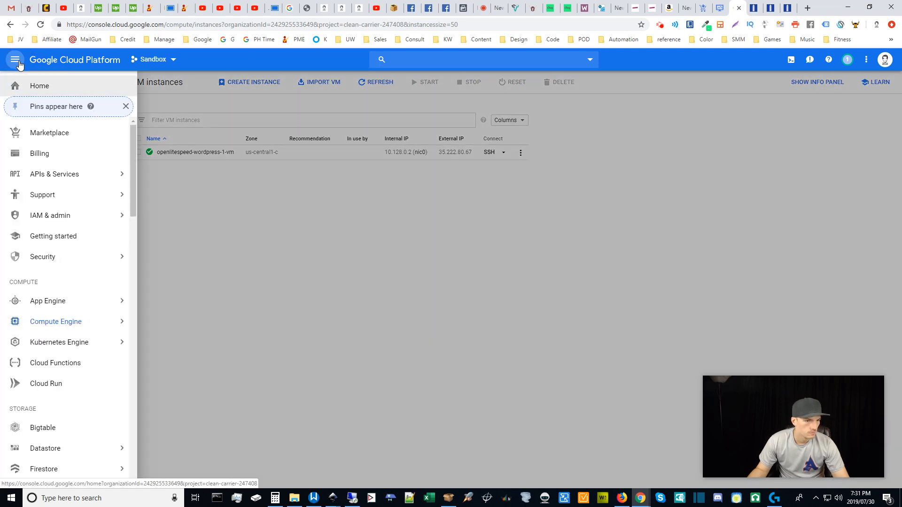
{"action": "left_click_drag", "start_coordinate": [132, 157], "coordinate": [134, 261]}
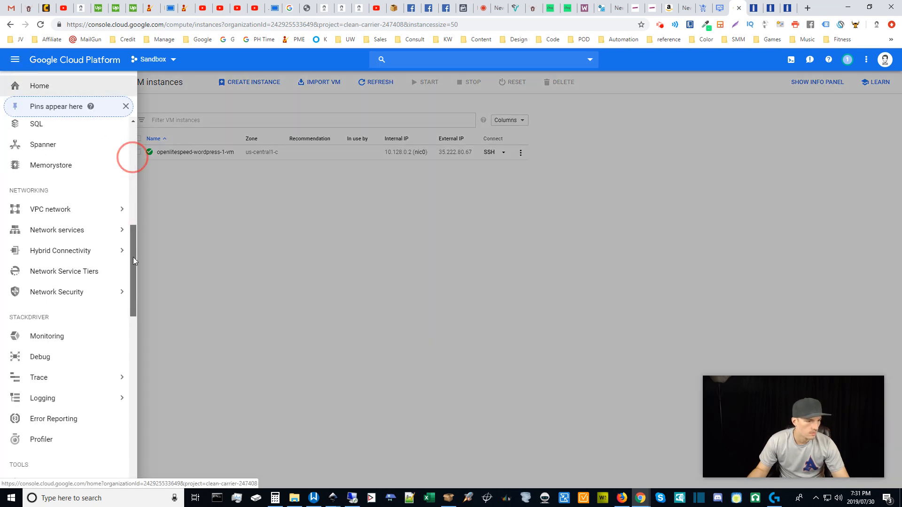
{"action": "mouse_move", "coordinate": [92, 232]}
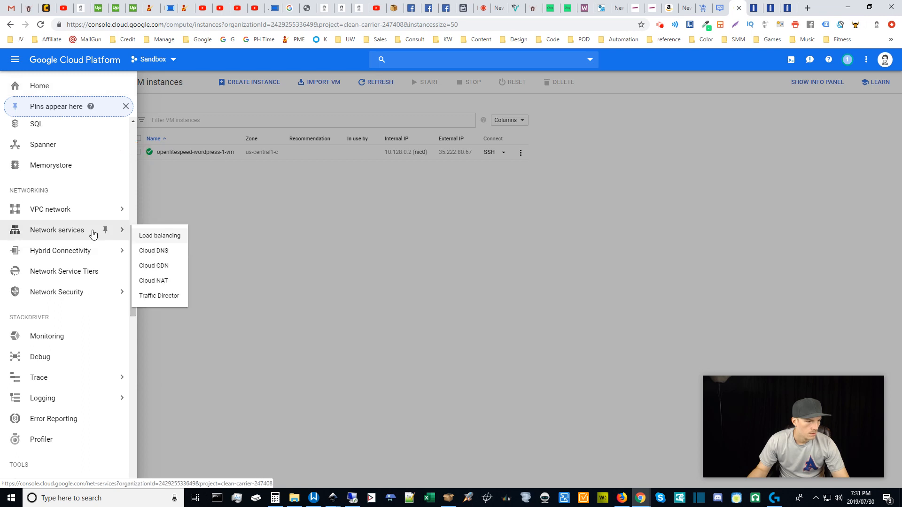
{"action": "middle_click", "coordinate": [160, 255]}
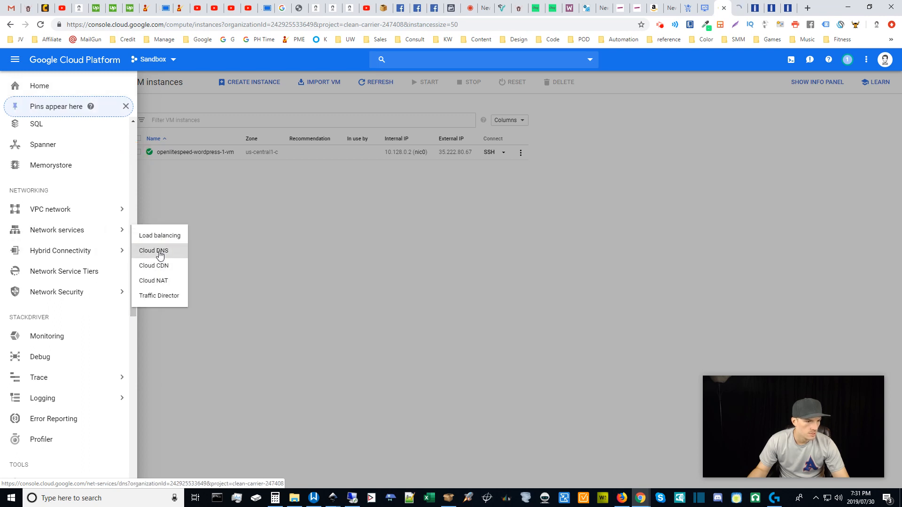
{"action": "left_click", "coordinate": [572, 236]}
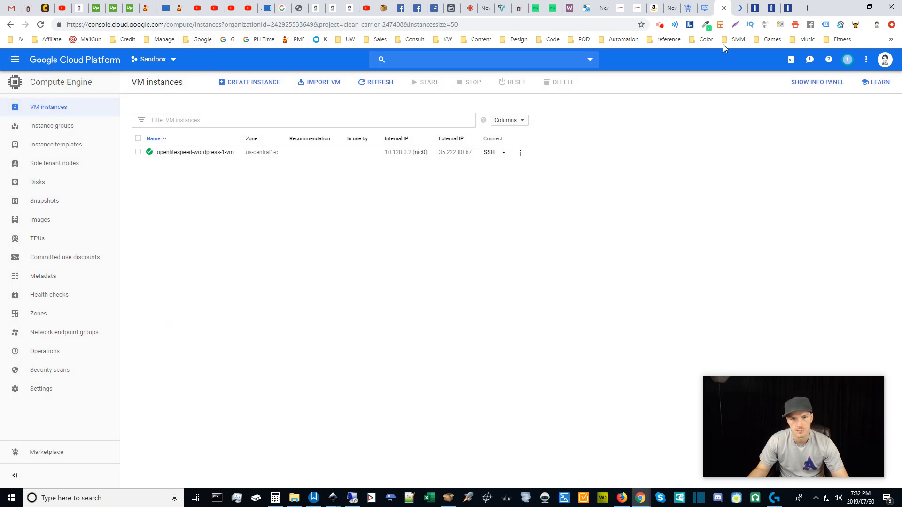
{"action": "left_click", "coordinate": [737, 4]}
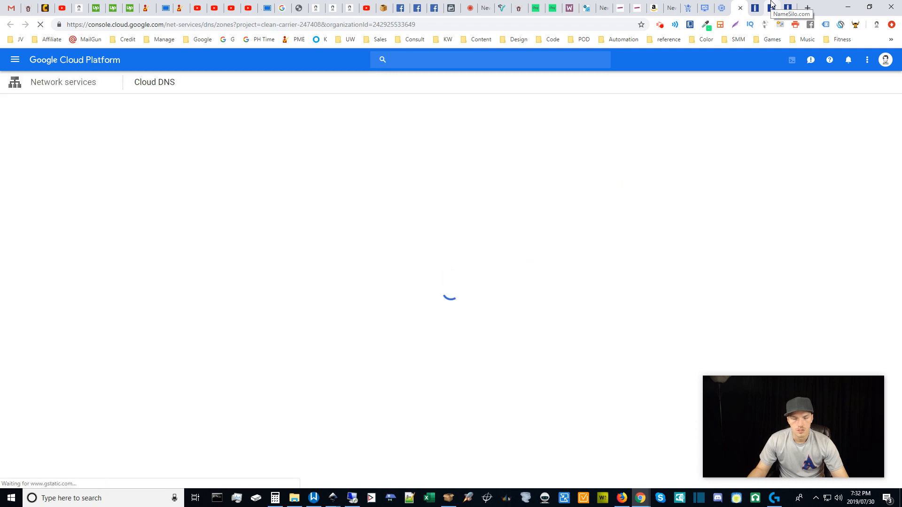
Close the logged-out NameSilo tab and view m4.click's empty NameServer Manager.
{"action": "left_click", "coordinate": [772, 4]}
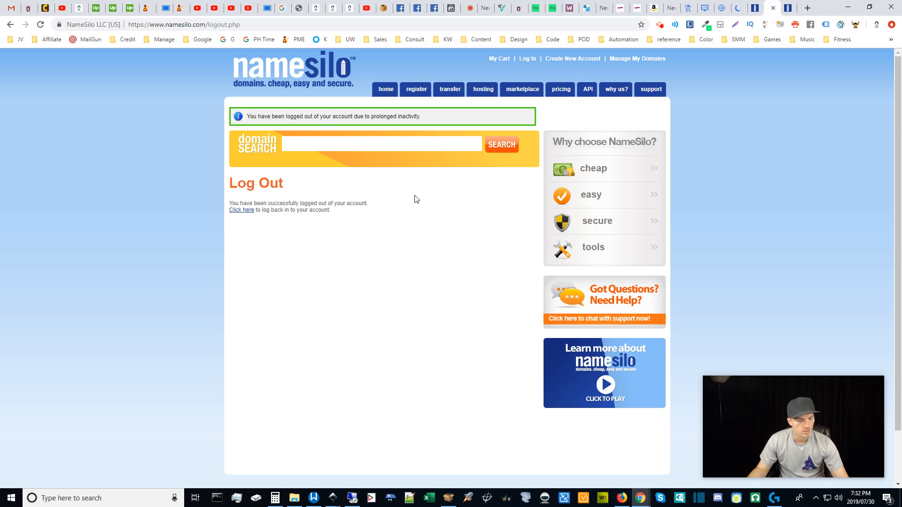
{"action": "key", "text": "ctrl+w"}
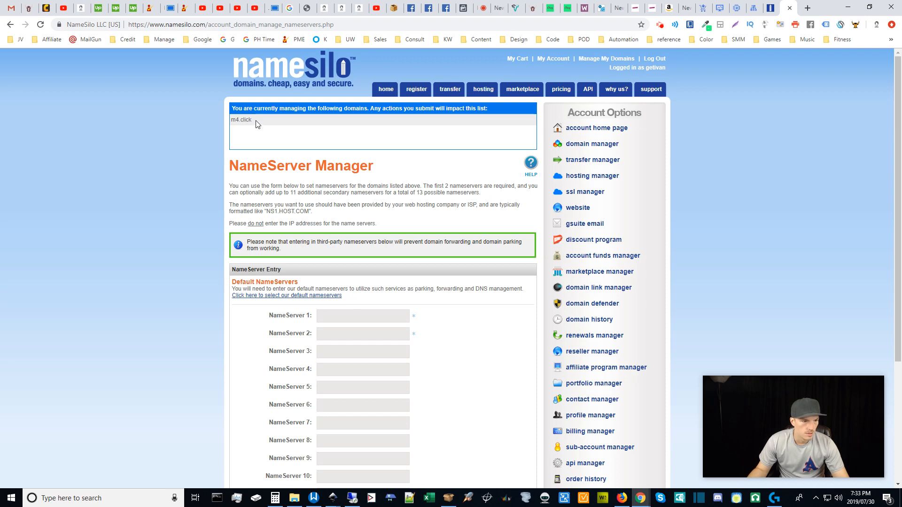
{"action": "left_click_drag", "start_coordinate": [256, 121], "coordinate": [218, 118]}
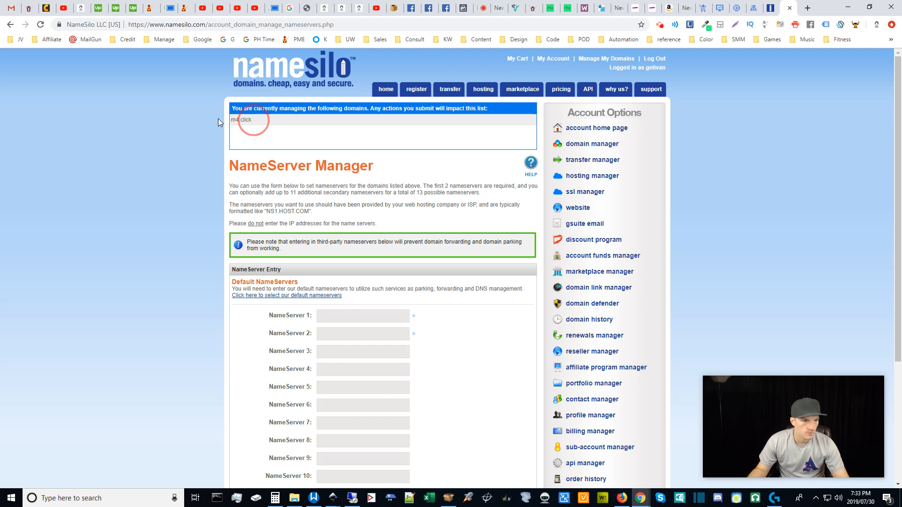
{"action": "left_click", "coordinate": [465, 329]}
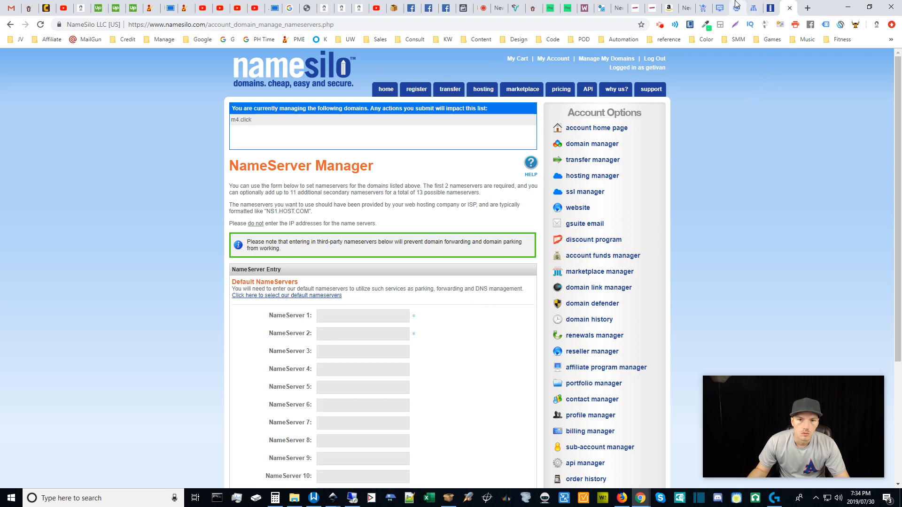
Start a new DNS zone named m4-click, removing the invalid dot from the name.
{"action": "left_click", "coordinate": [755, 5]}
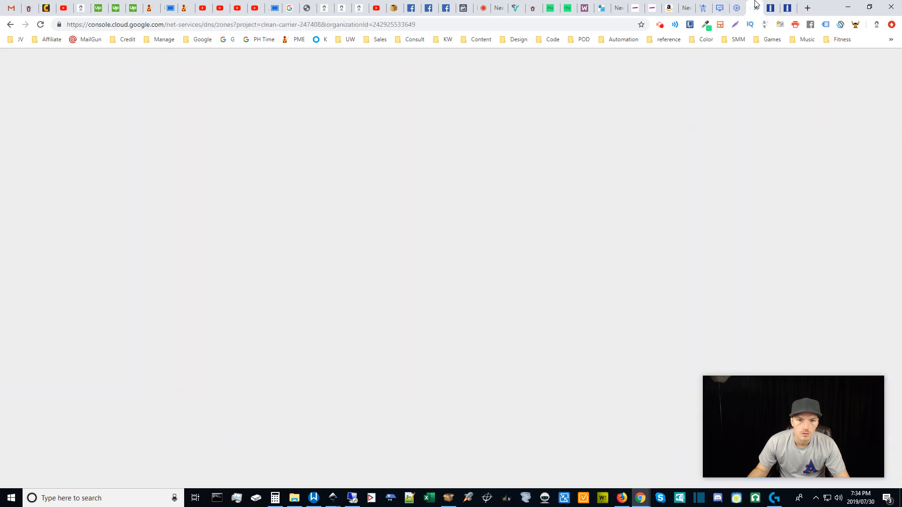
{"action": "left_click", "coordinate": [433, 216]}
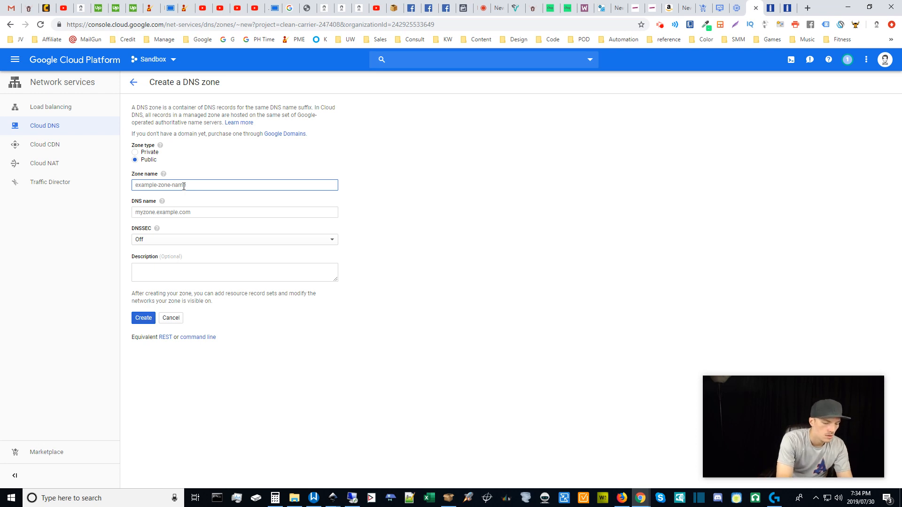
{"action": "type", "text": "m4.click"}
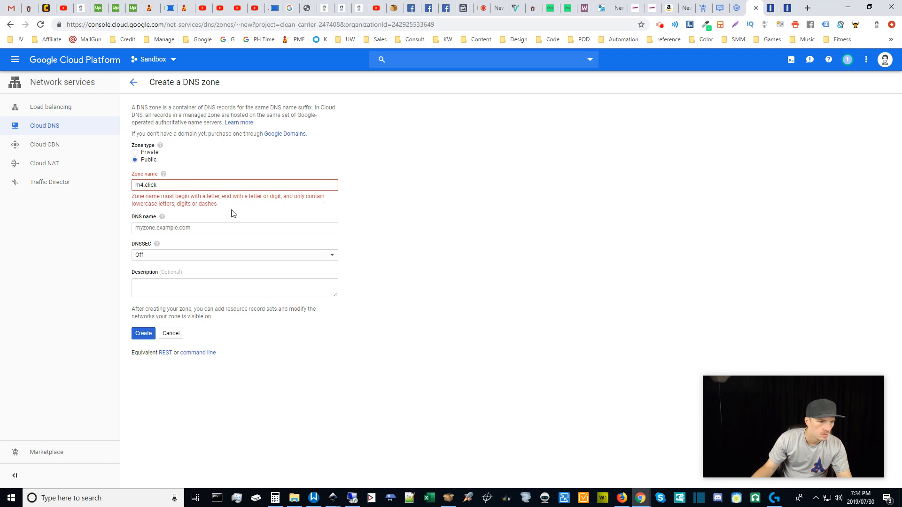
{"action": "left_click_drag", "start_coordinate": [145, 187], "coordinate": [140, 186]}
{"action": "left_click", "coordinate": [144, 186]}
{"action": "key", "text": "Delete"}
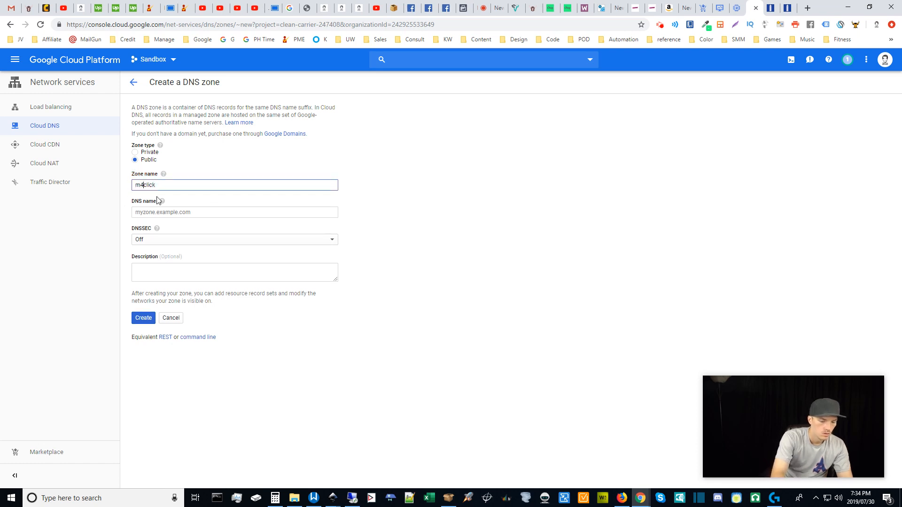
Set the DNS name to m4.click, leave DNSSEC off, and create the zone.
{"action": "left_click", "coordinate": [182, 212]}
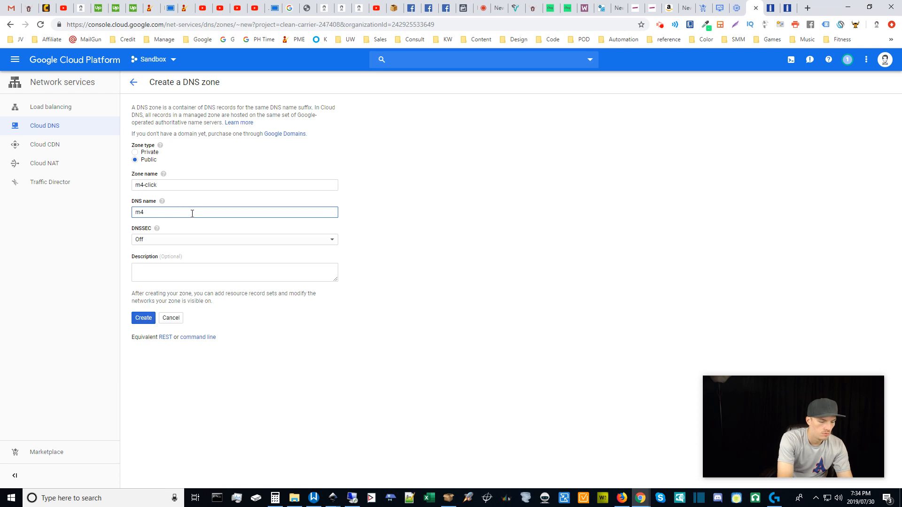
{"action": "type", "text": "lic"}
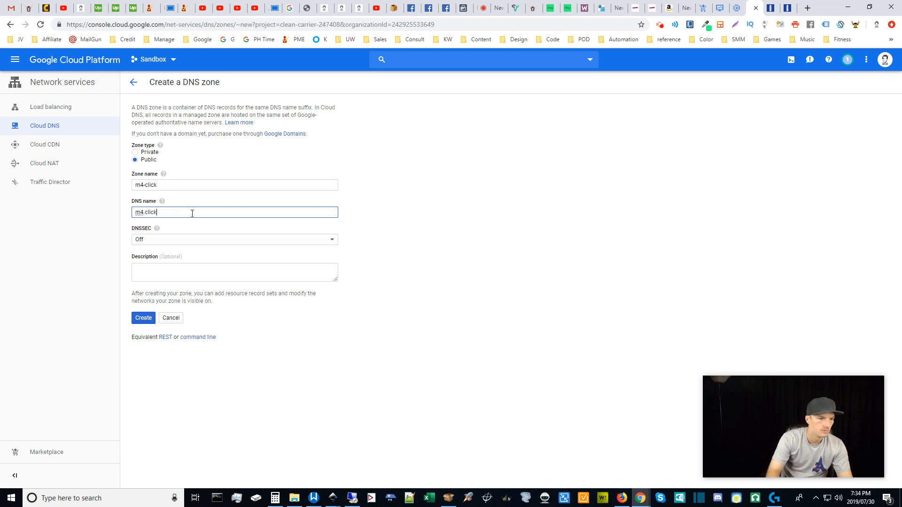
{"action": "type", "text": "k"}
{"action": "left_click", "coordinate": [397, 252]}
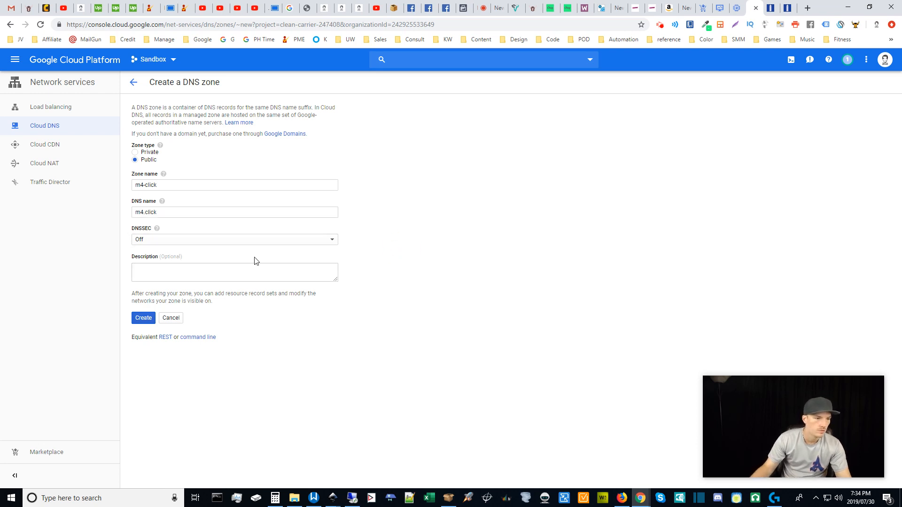
{"action": "left_click", "coordinate": [181, 243]}
{"action": "left_click", "coordinate": [186, 242]}
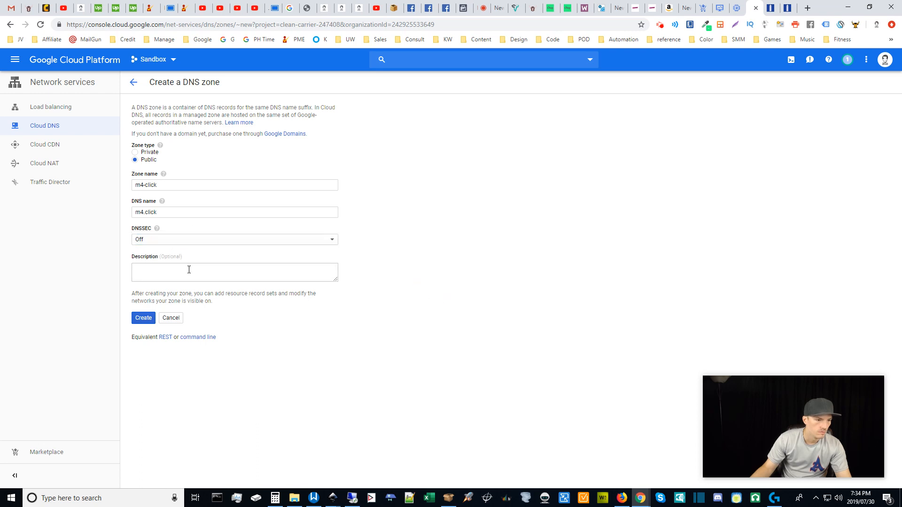
{"action": "left_click", "coordinate": [142, 320]}
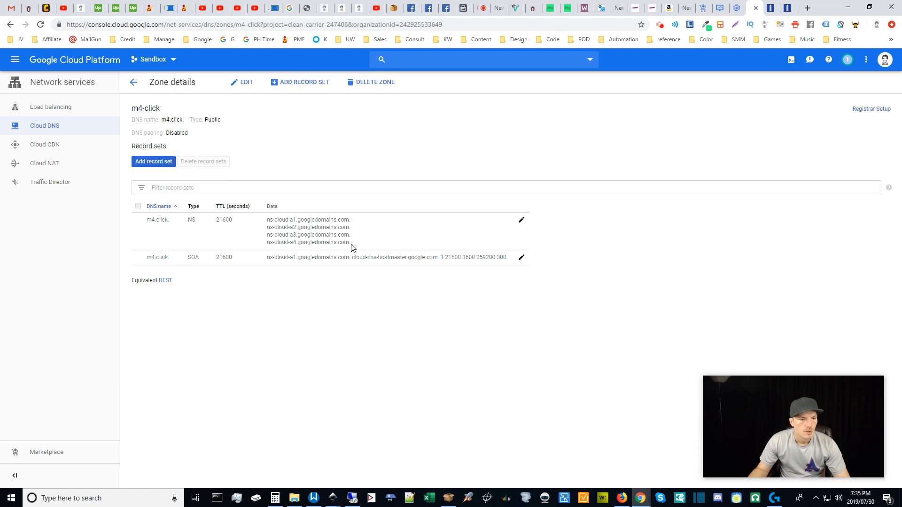
{"action": "left_click_drag", "start_coordinate": [267, 221], "coordinate": [354, 227]}
{"action": "key", "text": "ctrl+c"}
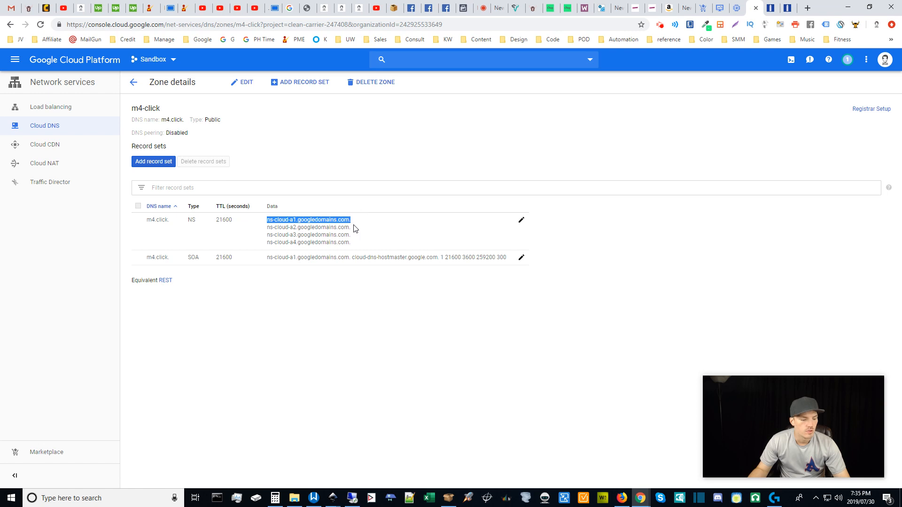
{"action": "left_click", "coordinate": [634, 247]}
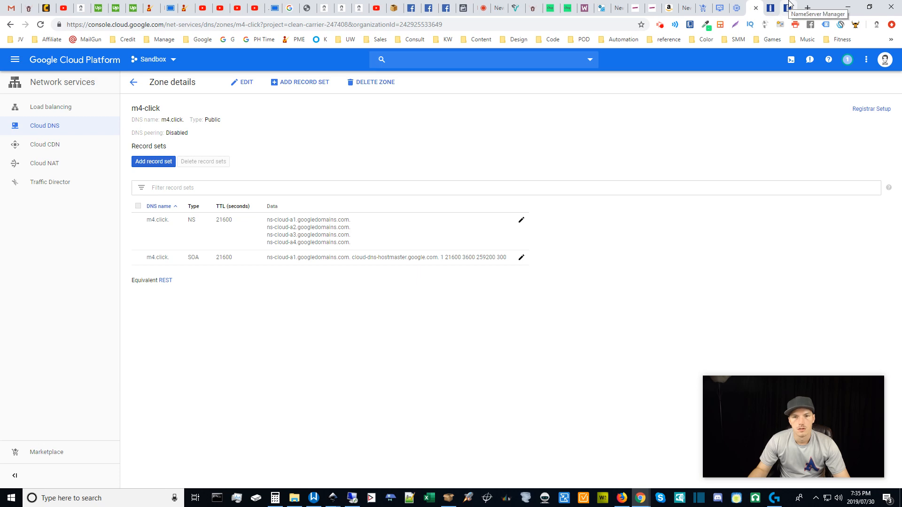
{"action": "left_click", "coordinate": [789, 5]}
Paste the copied Google name server into NameSilo's NameServer 1–4 fields.
{"action": "left_click", "coordinate": [338, 313]}
{"action": "key", "text": "ctrl+v"}
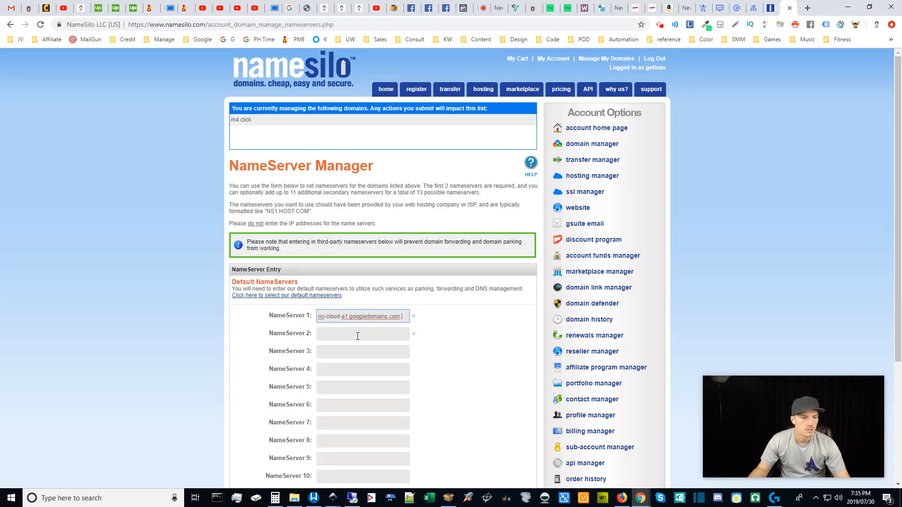
{"action": "left_click", "coordinate": [357, 336]}
{"action": "key", "text": "ctrl+v"}
{"action": "left_click", "coordinate": [356, 353]}
{"action": "key", "text": "ctrl+v"}
{"action": "left_click", "coordinate": [354, 370]}
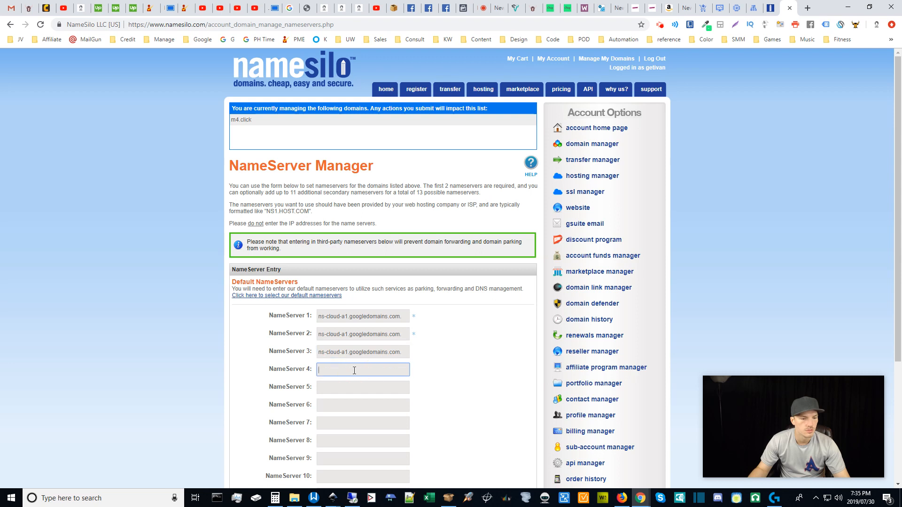
{"action": "key", "text": "ctrl+v"}
Check Cloud DNS's name servers, then change fields 2–4 to ns-cloud-a2, a3 and a4.
{"action": "left_click", "coordinate": [344, 319]}
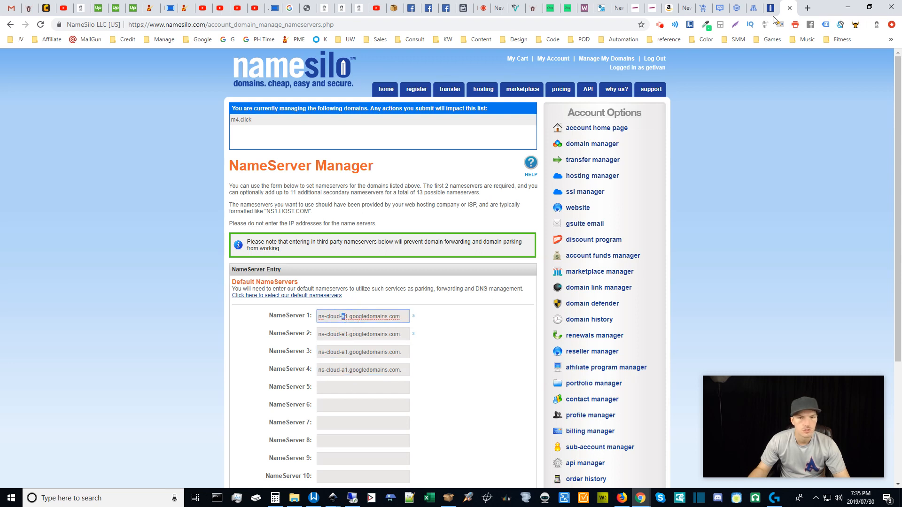
{"action": "left_click", "coordinate": [753, 5]}
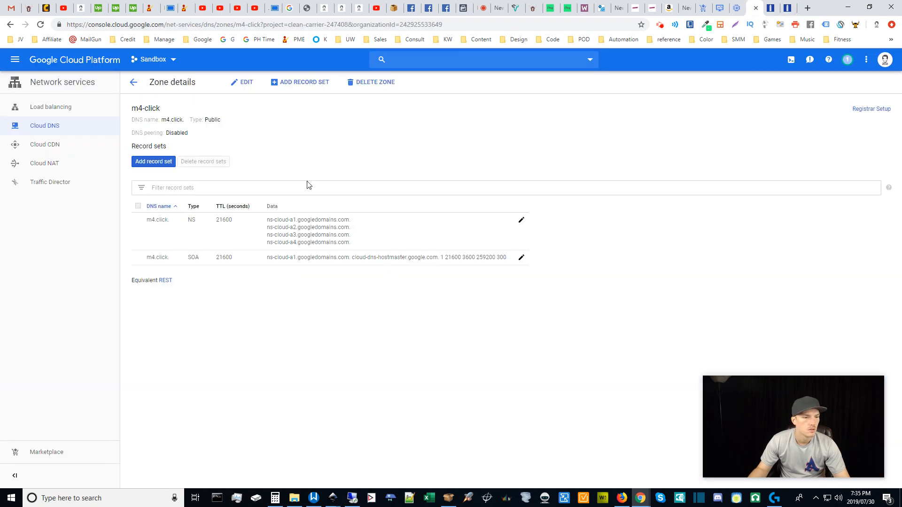
{"action": "left_click", "coordinate": [790, 5]}
{"action": "left_click", "coordinate": [346, 335]}
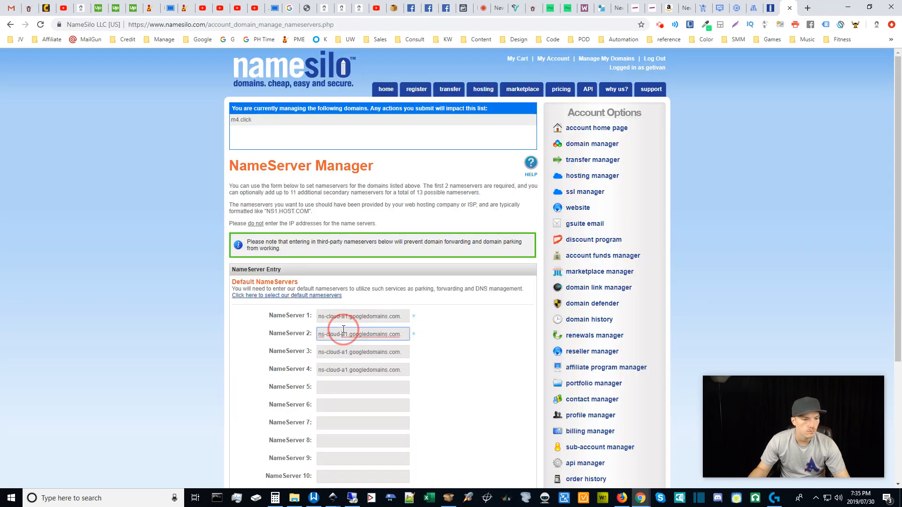
{"action": "key", "text": "Delete"}
{"action": "type", "text": "2"}
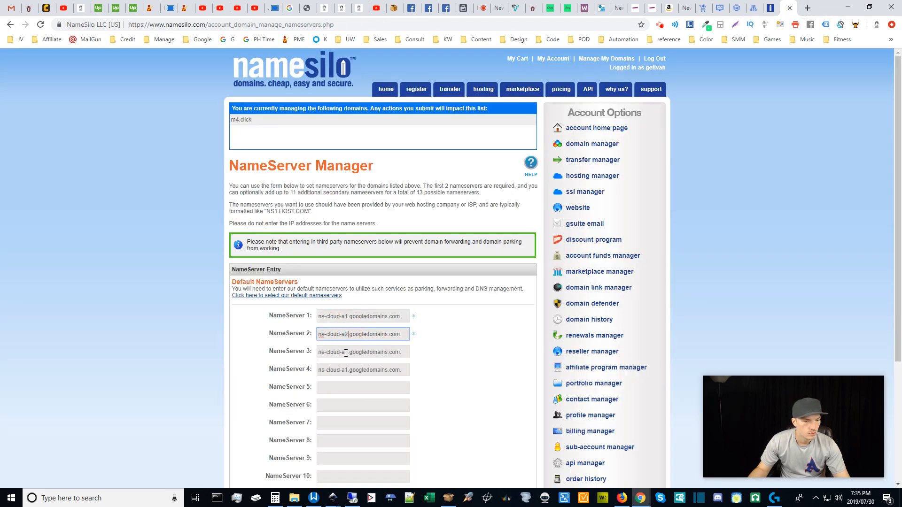
{"action": "left_click", "coordinate": [346, 352]}
{"action": "key", "text": "Delete"}
{"action": "type", "text": "3"}
{"action": "left_click", "coordinate": [347, 370]}
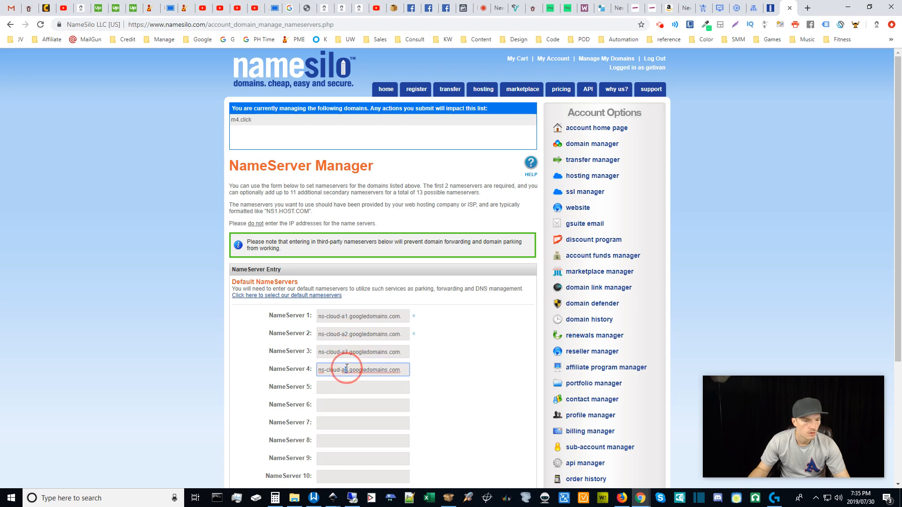
{"action": "key", "text": "Delete"}
{"action": "type", "text": "4"}
Submit the ns-cloud-a1 to a4 googledomains.com nameservers for m4.click.
{"action": "left_click", "coordinate": [453, 378]}
{"action": "scroll", "coordinate": [453, 378], "scroll_direction": "down", "scroll_amount": 4}
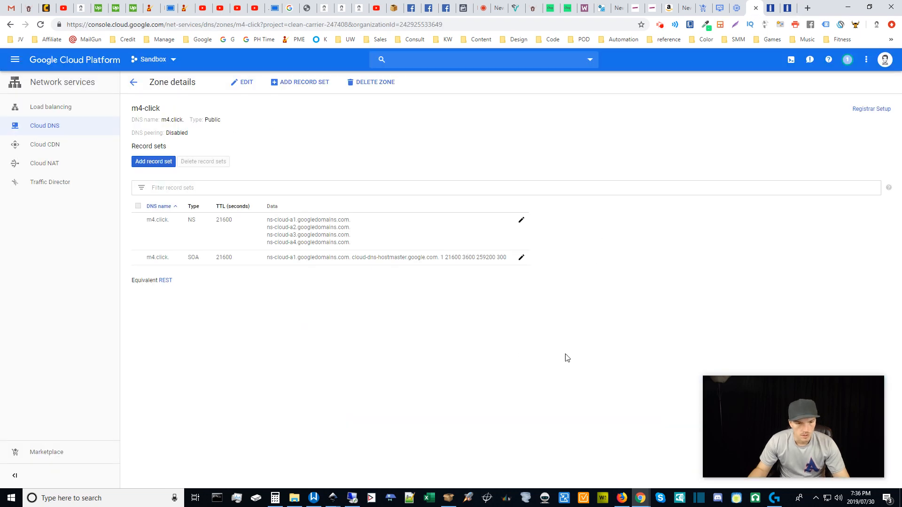
{"action": "left_click", "coordinate": [566, 355]}
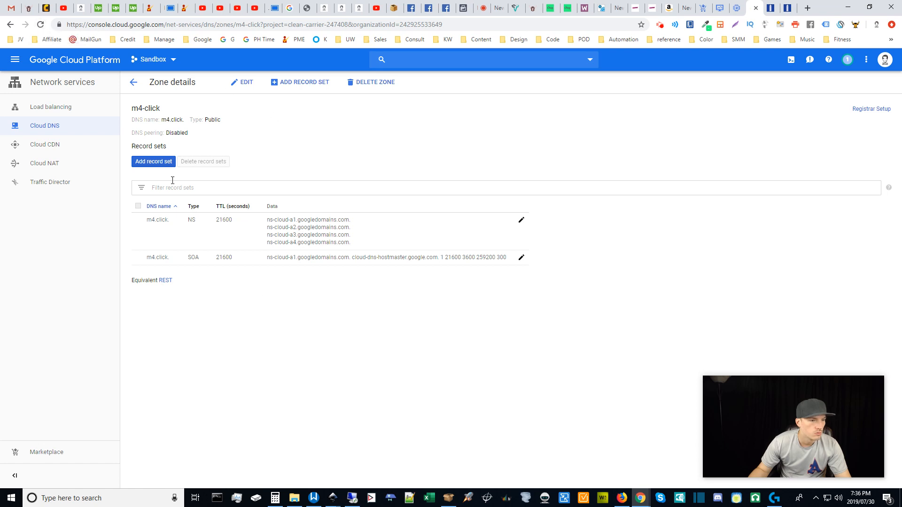
Start a new record set and copy the VM's external IP 35.222.80.67 from VM instances.
{"action": "left_click", "coordinate": [151, 168]}
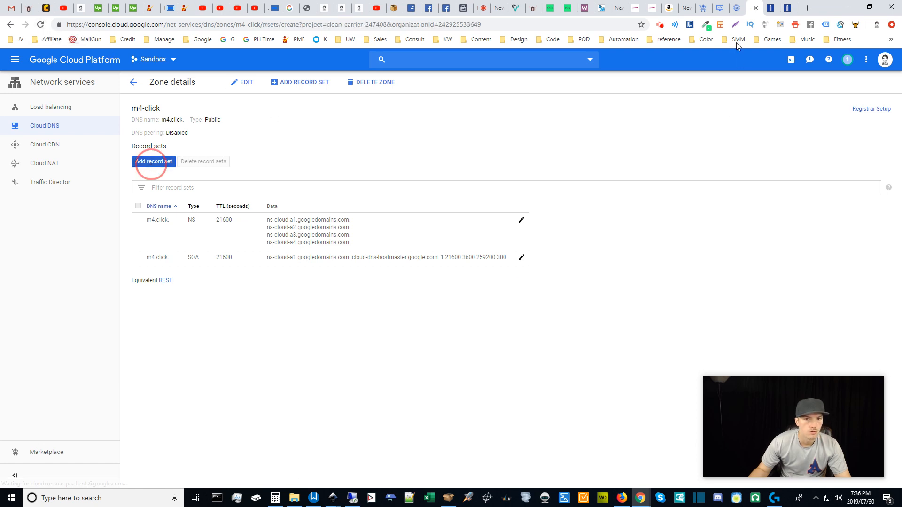
{"action": "left_click", "coordinate": [737, 6]}
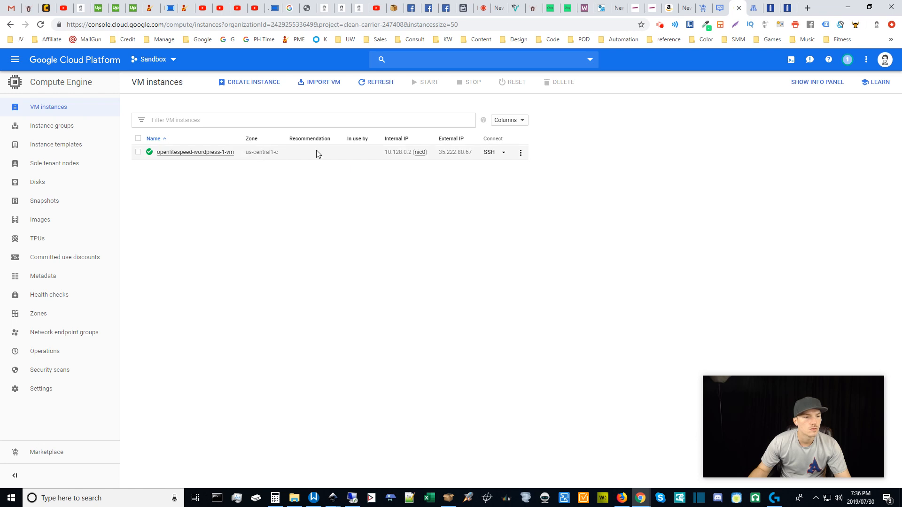
{"action": "left_click_drag", "start_coordinate": [439, 153], "coordinate": [470, 153]}
{"action": "key", "text": "ctrl+c"}
{"action": "left_click", "coordinate": [636, 193]}
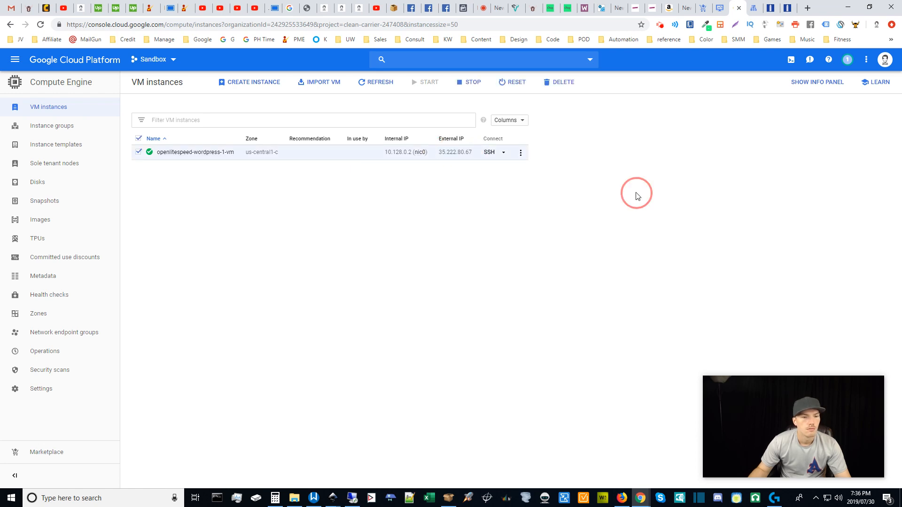
{"action": "left_click", "coordinate": [138, 152]}
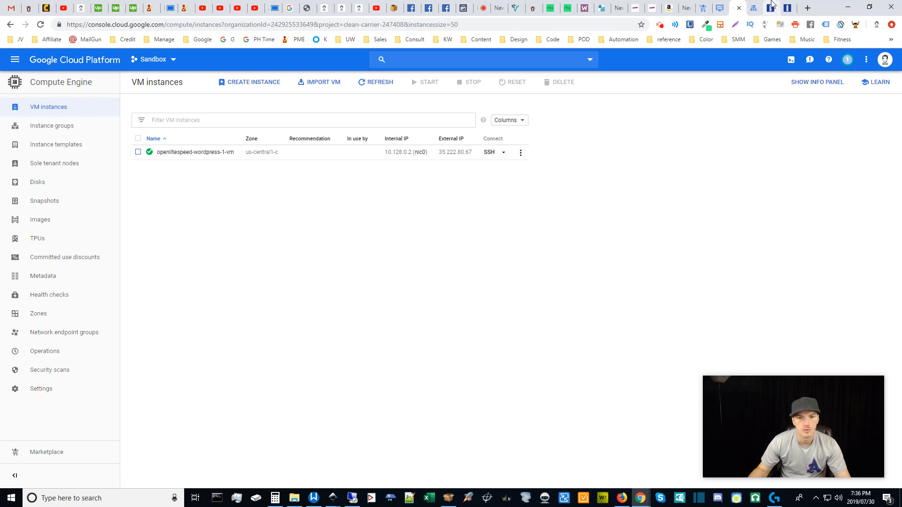
{"action": "left_click", "coordinate": [756, 6]}
Create an A record for m4.click pointing to 35.222.80.67 with a 5-second TTL.
{"action": "left_click", "coordinate": [196, 117]}
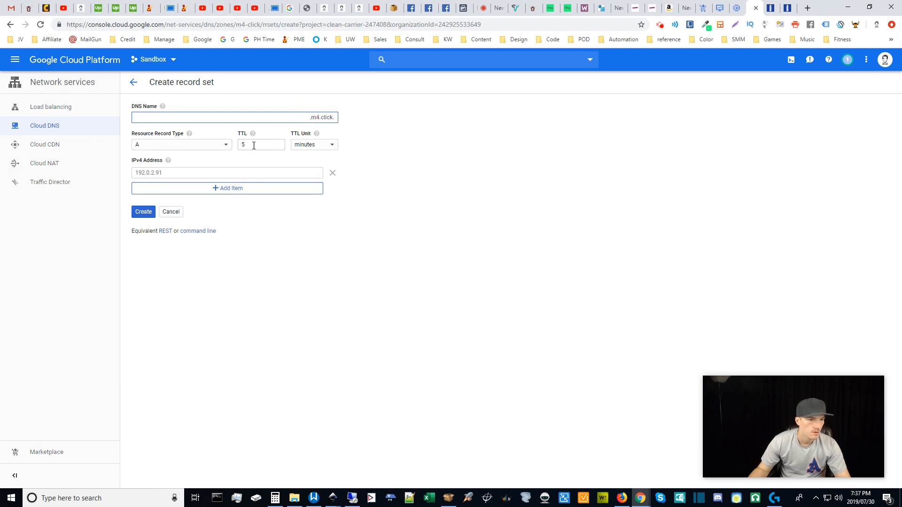
{"action": "left_click", "coordinate": [310, 144]}
{"action": "left_click", "coordinate": [308, 157]}
{"action": "left_click", "coordinate": [285, 283]}
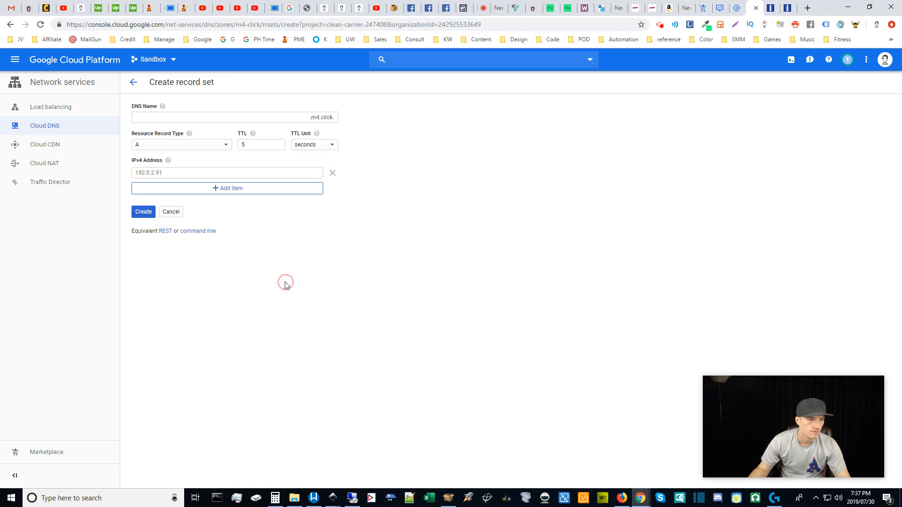
{"action": "left_click", "coordinate": [169, 174]}
{"action": "key", "text": "ctrl+v"}
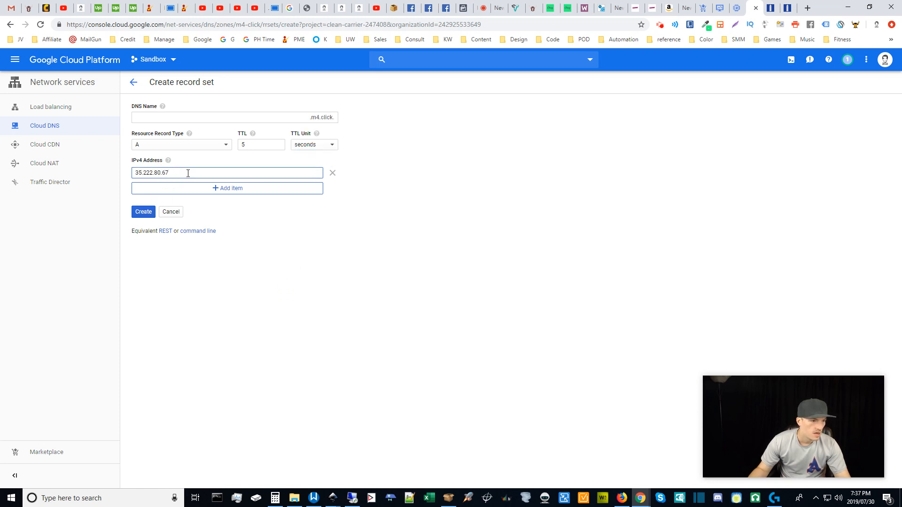
{"action": "left_click", "coordinate": [143, 212]}
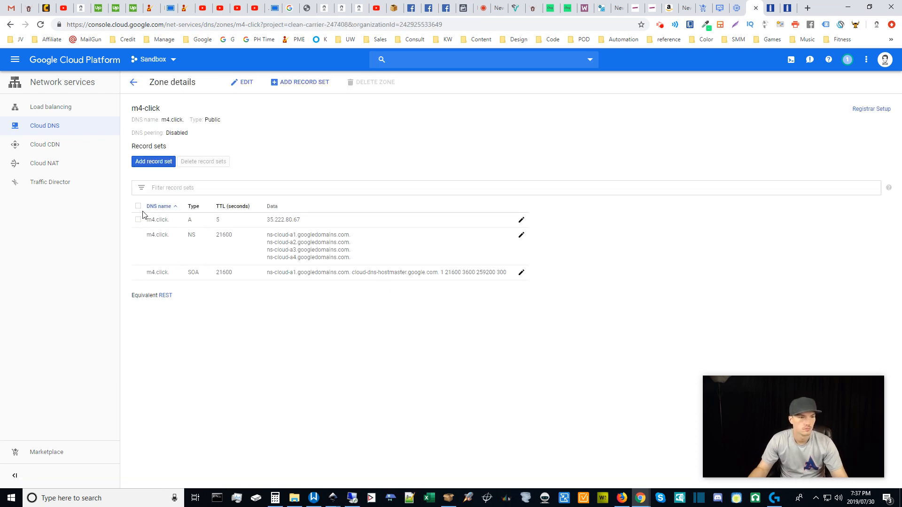
{"action": "left_click", "coordinate": [309, 358]}
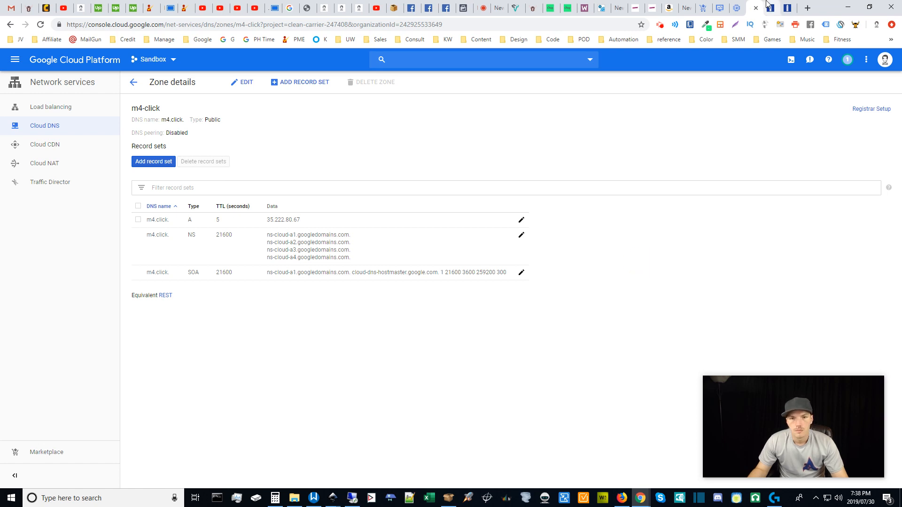
Switch the A record's TTL unit to hours, saving 18000 seconds, and return to the deployment page.
{"action": "left_click", "coordinate": [520, 221]}
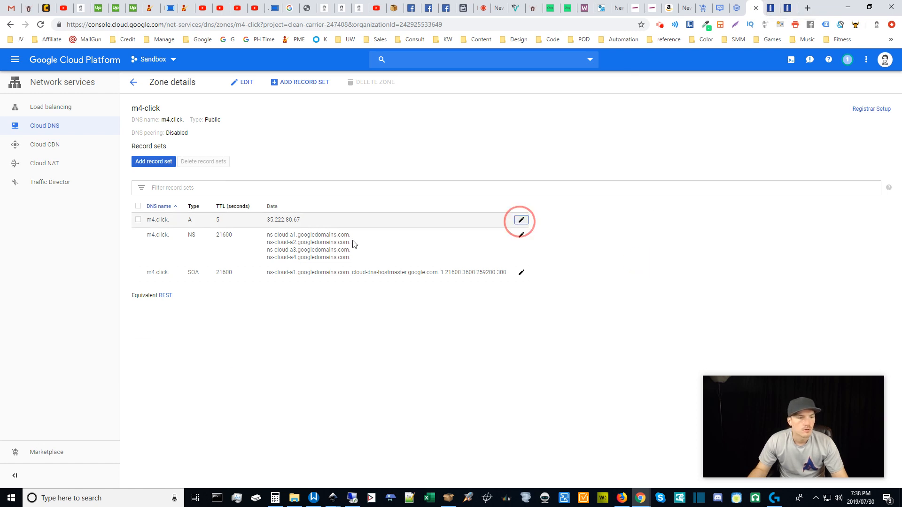
{"action": "left_click", "coordinate": [325, 261]}
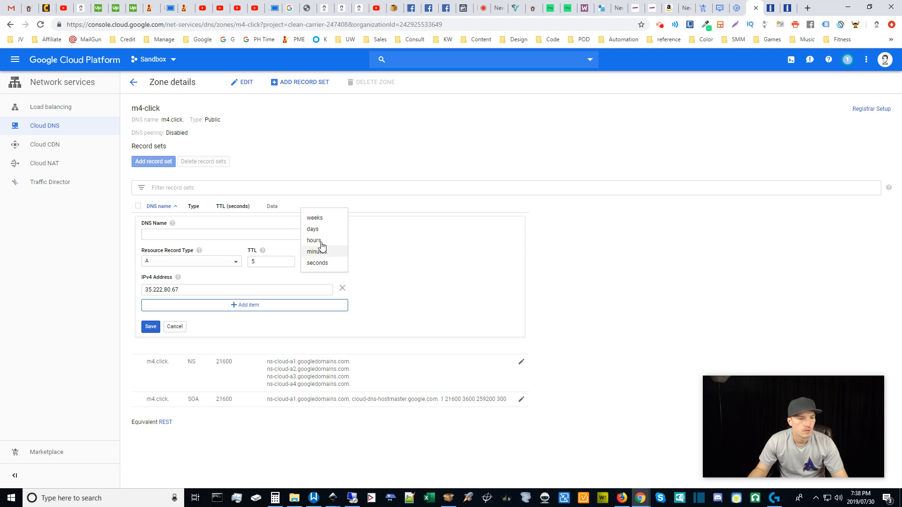
{"action": "left_click", "coordinate": [322, 248]}
{"action": "left_click", "coordinate": [151, 327]}
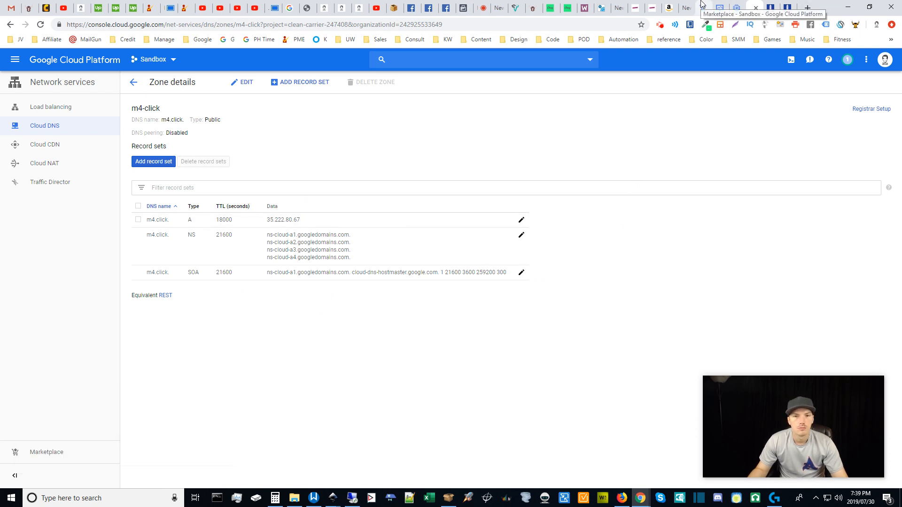
{"action": "left_click", "coordinate": [719, 4]}
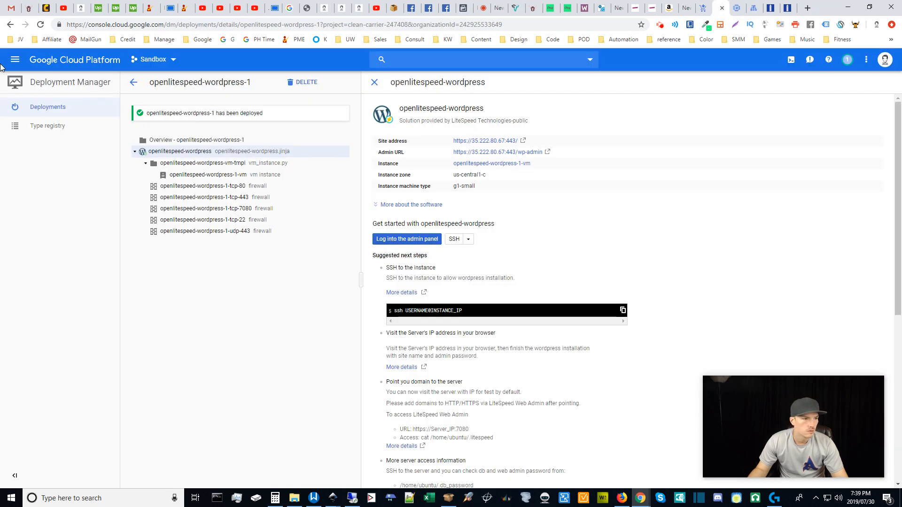
{"action": "left_click", "coordinate": [14, 60]}
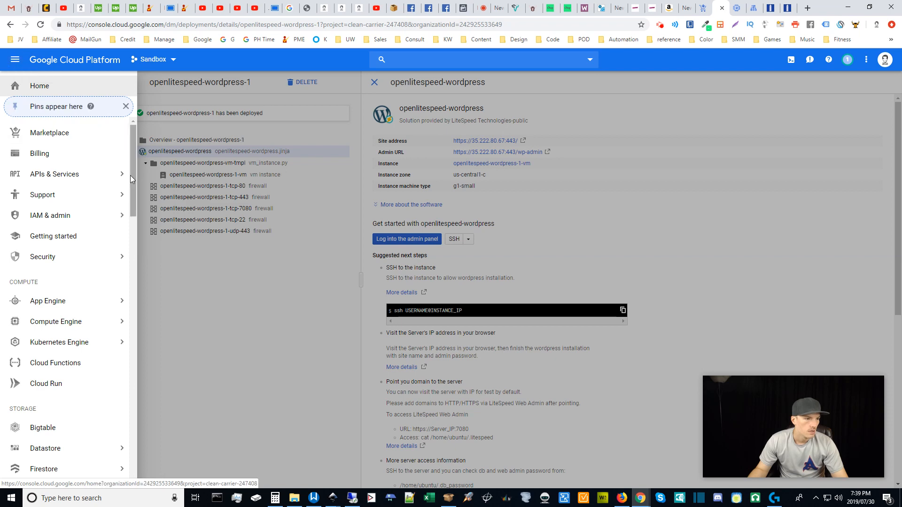
{"action": "left_click_drag", "start_coordinate": [134, 169], "coordinate": [124, 151]}
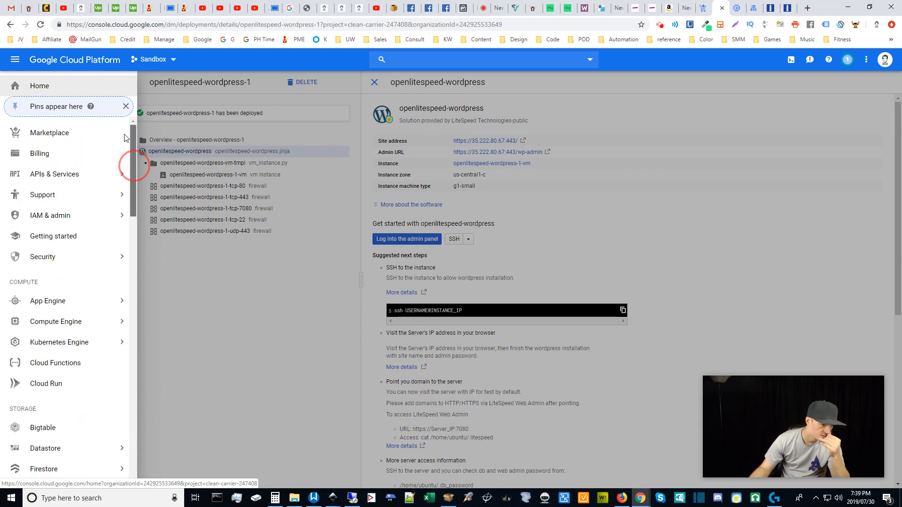
{"action": "left_click", "coordinate": [209, 306]}
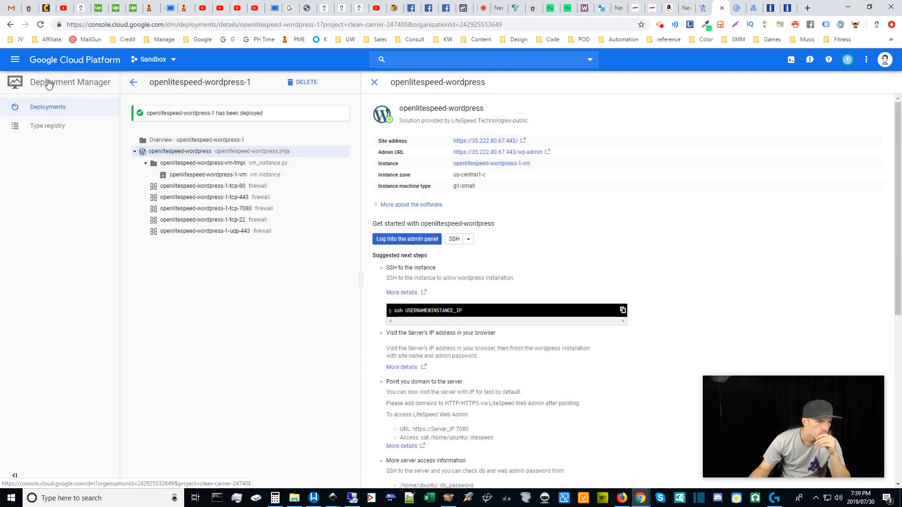
{"action": "left_click", "coordinate": [16, 60]}
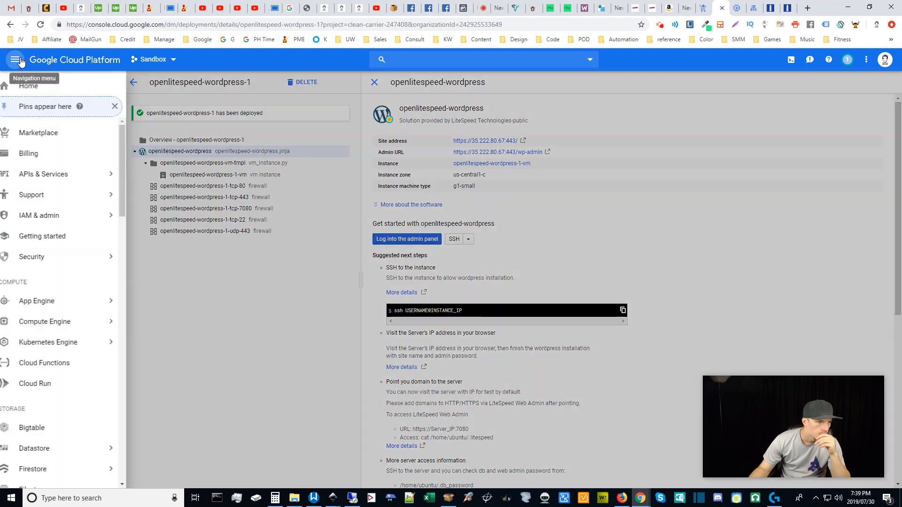
{"action": "mouse_move", "coordinate": [76, 217]}
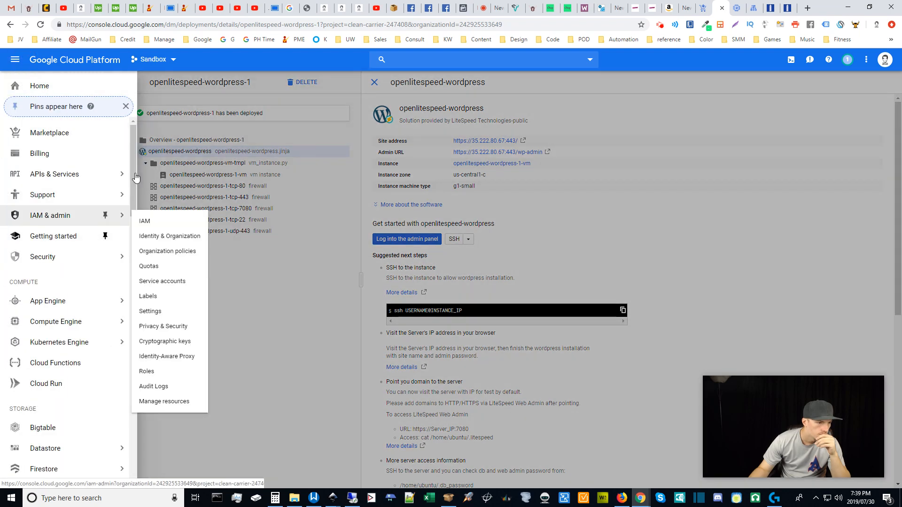
{"action": "left_click_drag", "start_coordinate": [134, 165], "coordinate": [137, 190]}
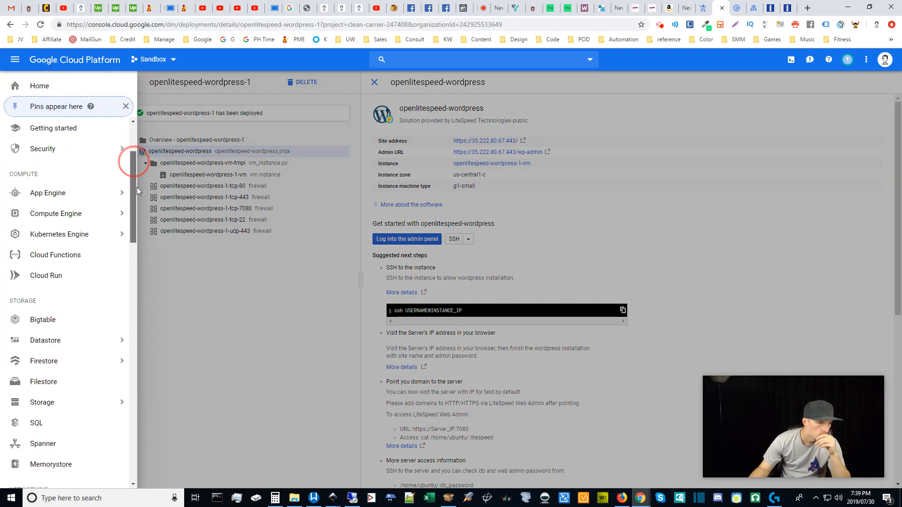
{"action": "mouse_move", "coordinate": [105, 220]}
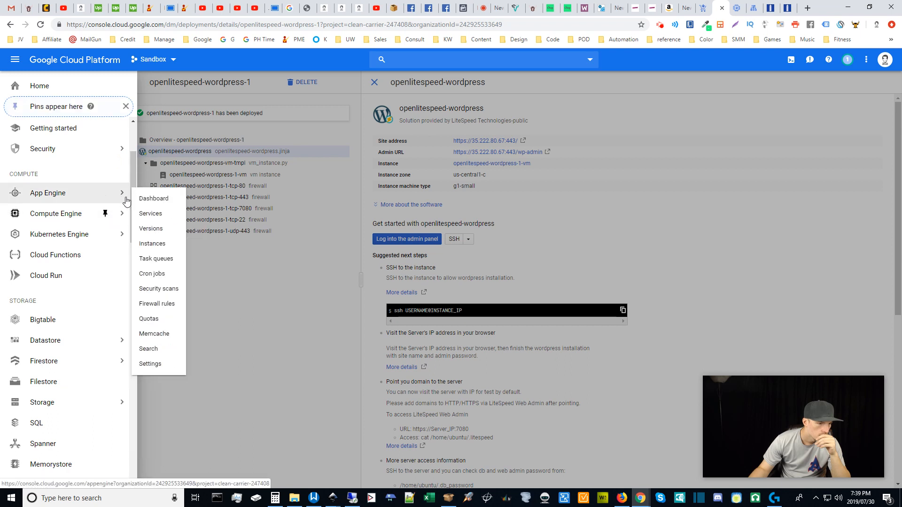
{"action": "left_click", "coordinate": [134, 173]}
{"action": "left_click_drag", "start_coordinate": [135, 177], "coordinate": [138, 307]}
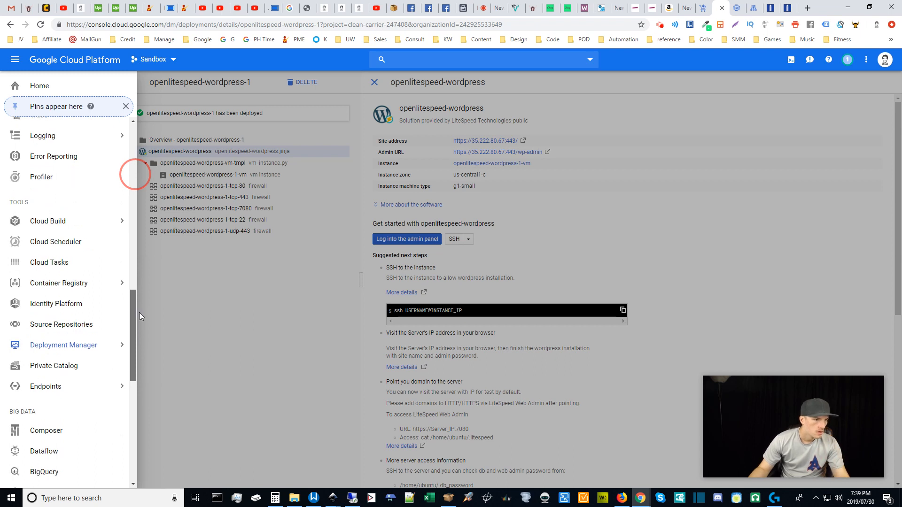
{"action": "mouse_move", "coordinate": [68, 347]}
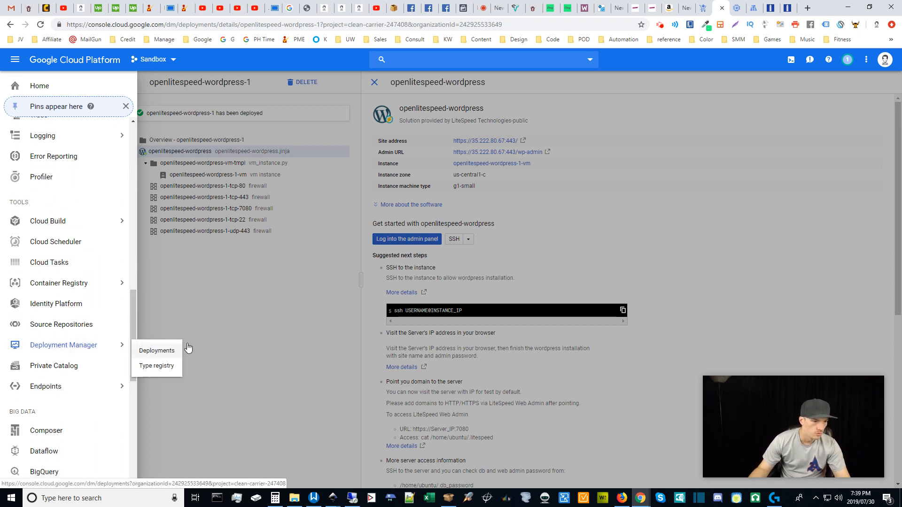
{"action": "left_click", "coordinate": [280, 334]}
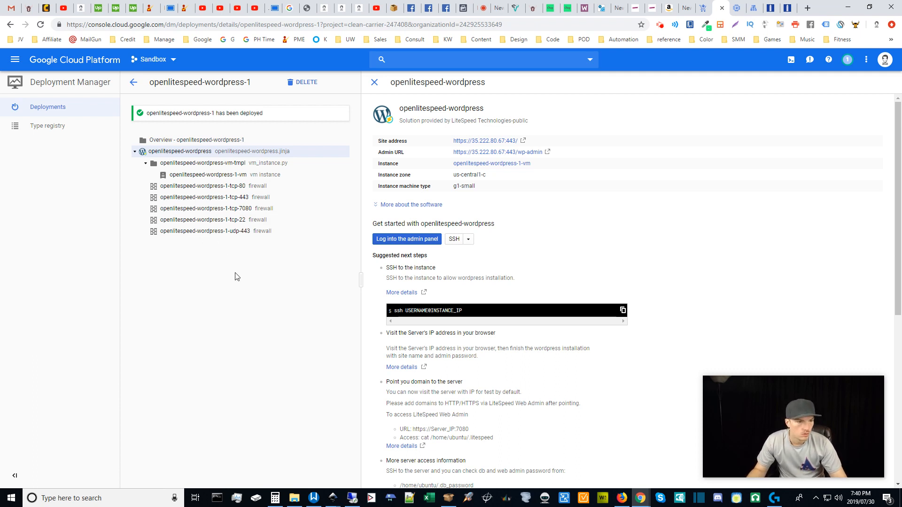
Reload the deployment details and open an SSH session to the VM in a browser window.
{"action": "left_click", "coordinate": [41, 25]}
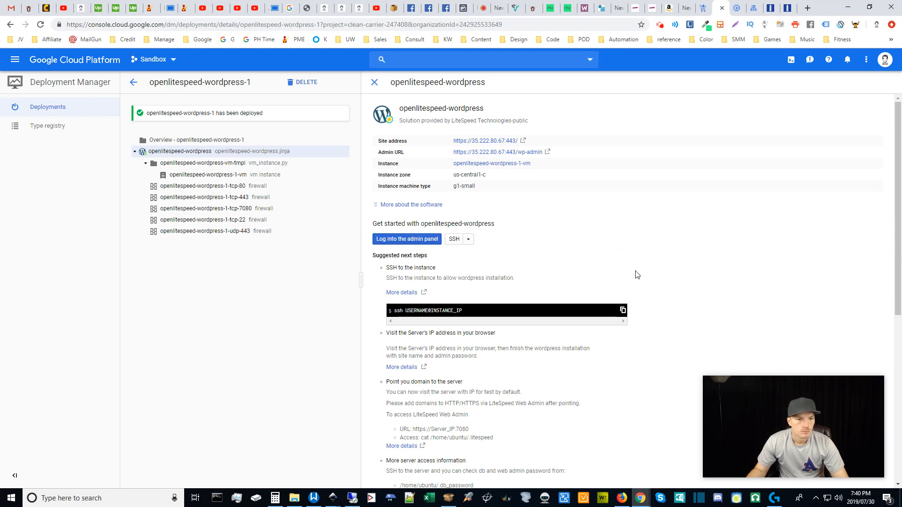
{"action": "mouse_move", "coordinate": [897, 176]}
{"action": "left_mouse_down"}
{"action": "mouse_move", "coordinate": [898, 343]}
{"action": "mouse_move", "coordinate": [896, 170]}
{"action": "left_mouse_up"}
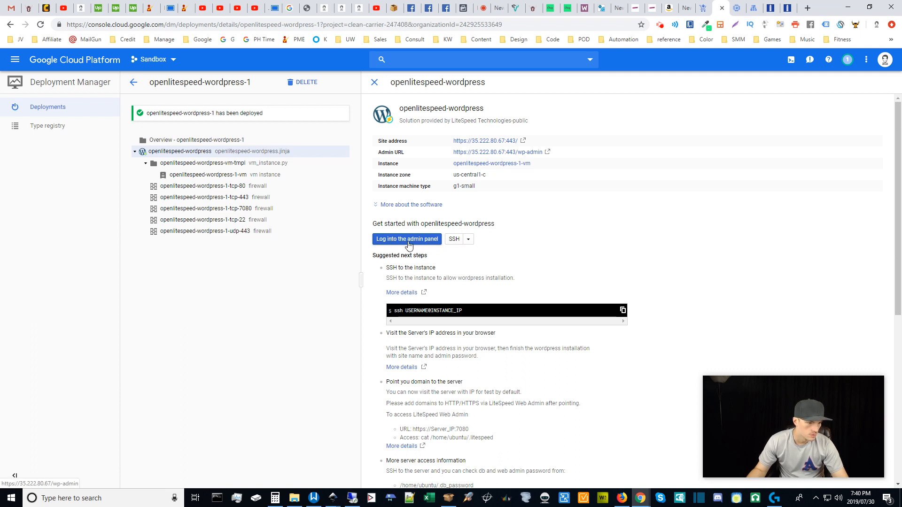
{"action": "left_click", "coordinate": [468, 239]}
{"action": "left_click", "coordinate": [468, 240]}
{"action": "left_click", "coordinate": [454, 240]}
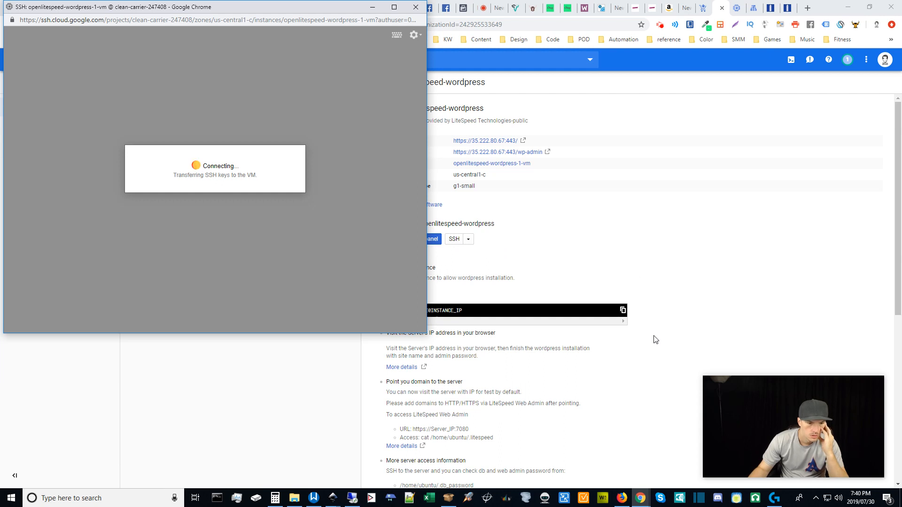
{"action": "left_click", "coordinate": [697, 283]}
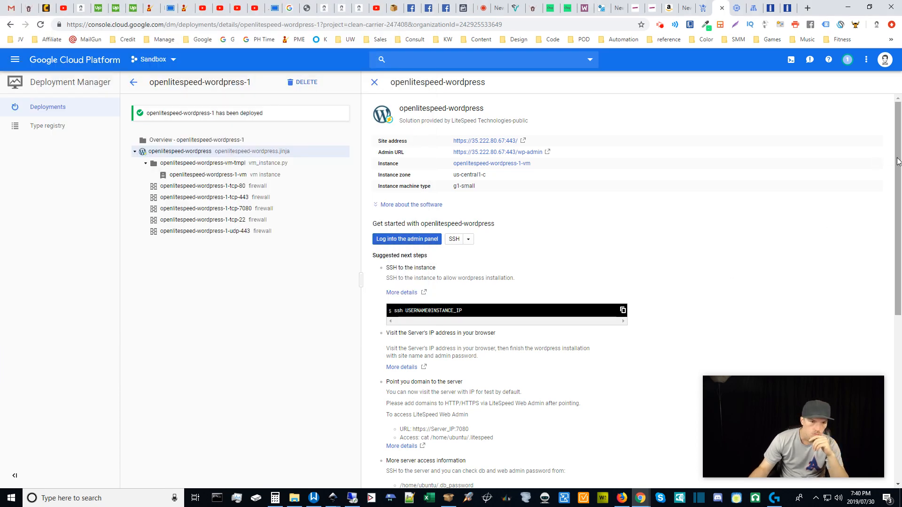
Scroll through the deployment's Suggested next steps and admin URL 35.222.80.67/wp-admin.
{"action": "left_click_drag", "start_coordinate": [896, 158], "coordinate": [892, 243]}
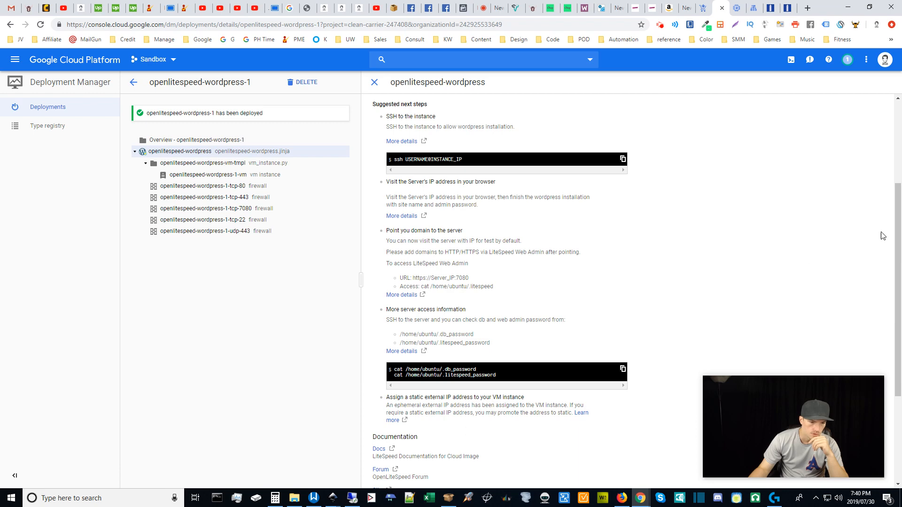
{"action": "left_click_drag", "start_coordinate": [895, 248], "coordinate": [892, 296]}
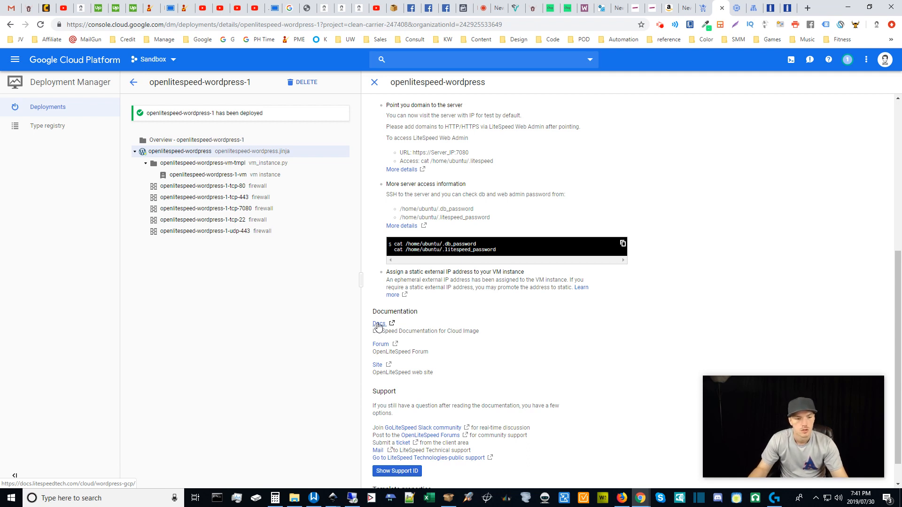
{"action": "left_click_drag", "start_coordinate": [895, 299], "coordinate": [898, 199]}
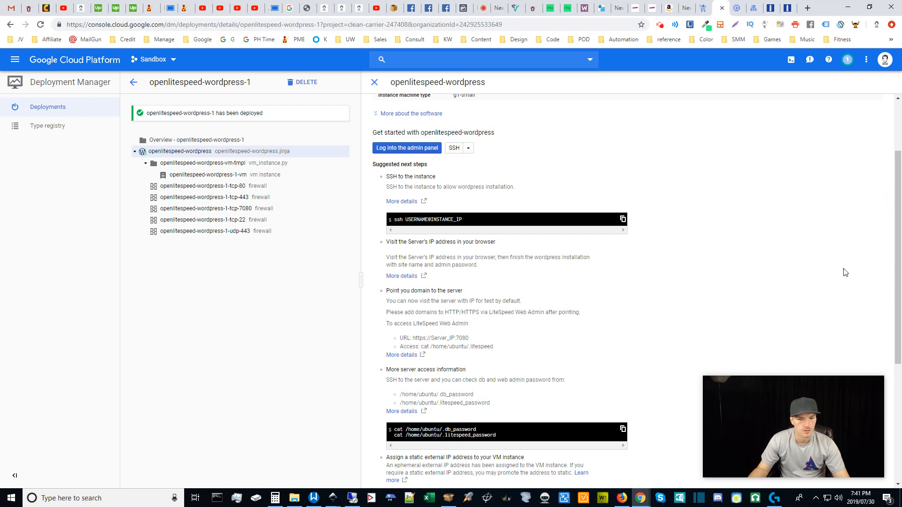
{"action": "left_click_drag", "start_coordinate": [897, 244], "coordinate": [901, 238]}
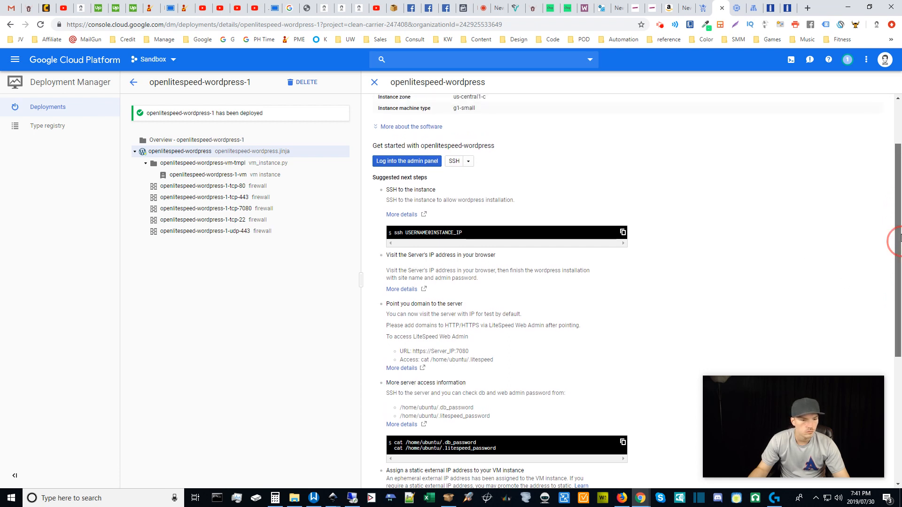
{"action": "left_click_drag", "start_coordinate": [900, 237], "coordinate": [900, 201]}
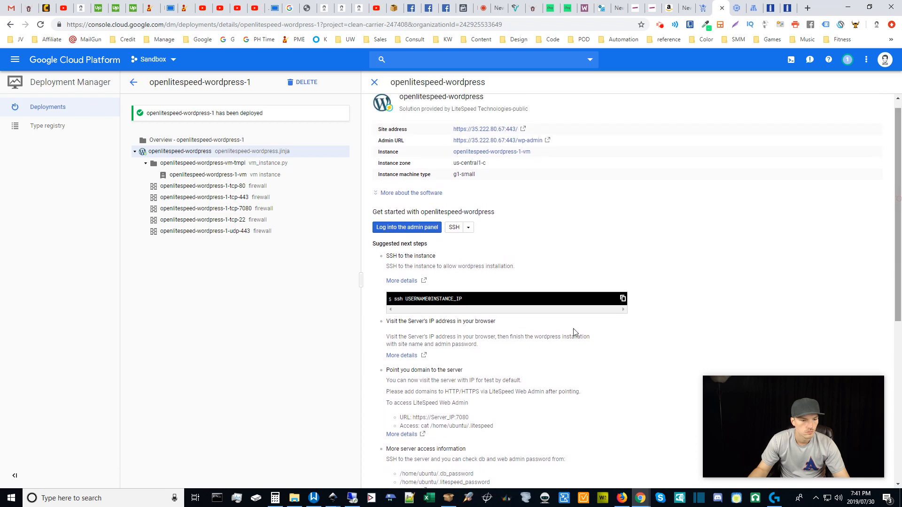
Bring the SSH terminal forward and focus it at the 'Your domain:' prompt.
{"action": "mouse_move", "coordinate": [640, 498]}
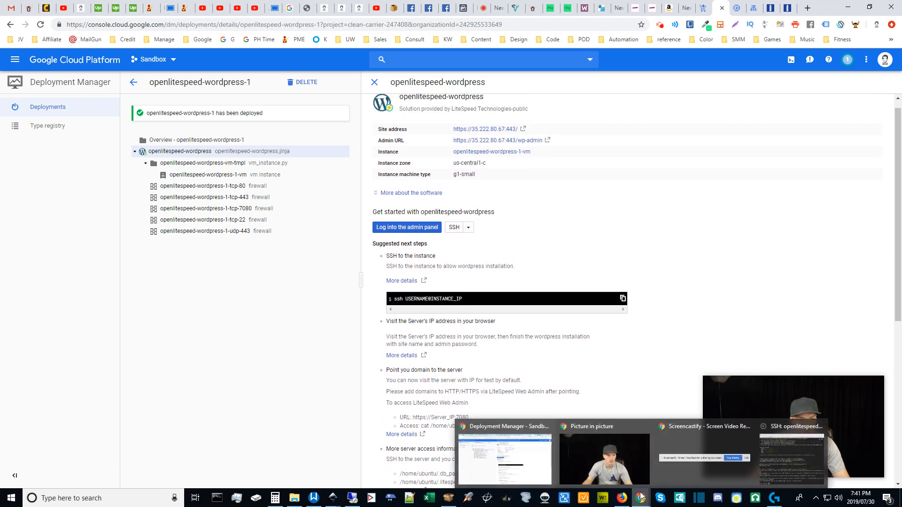
{"action": "left_click", "coordinate": [799, 442]}
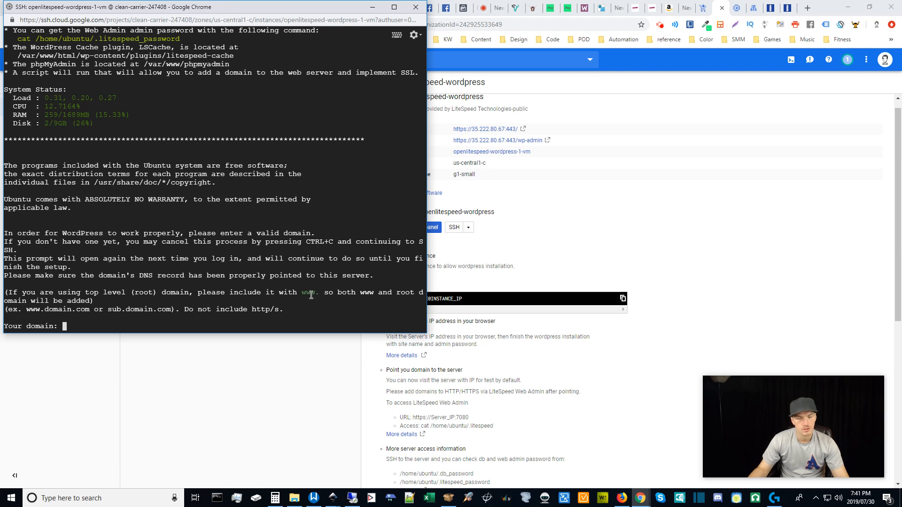
{"action": "left_click", "coordinate": [129, 328]}
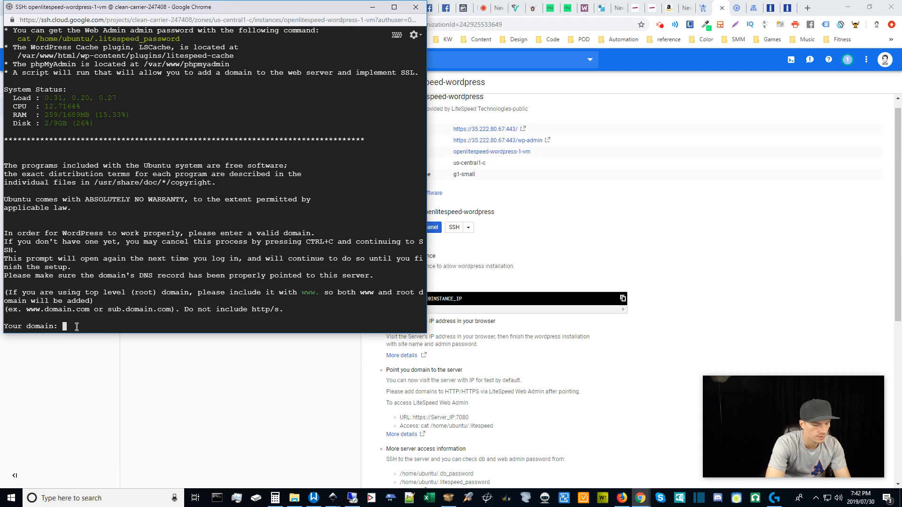
Enter m4.click as the domain and confirm it is correct.
{"action": "type", "text": "m4.c"}
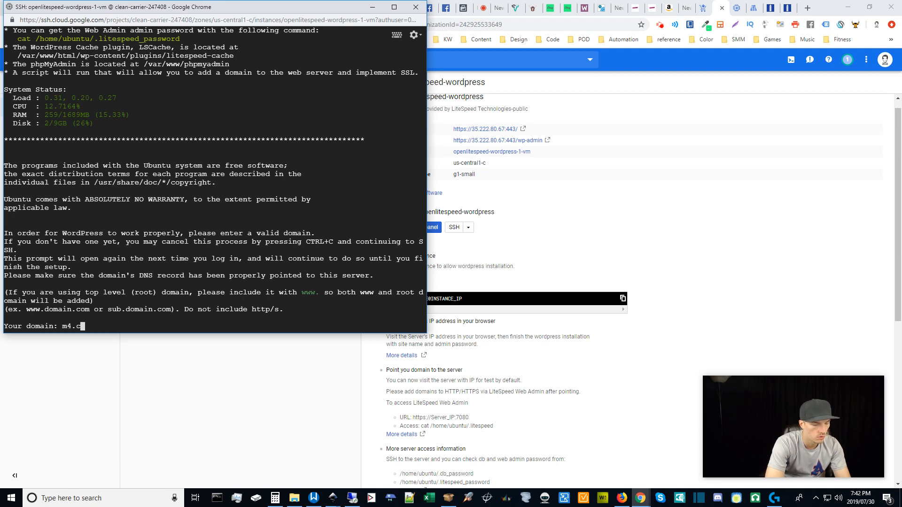
{"action": "type", "text": "lick"}
{"action": "key", "text": "Return"}
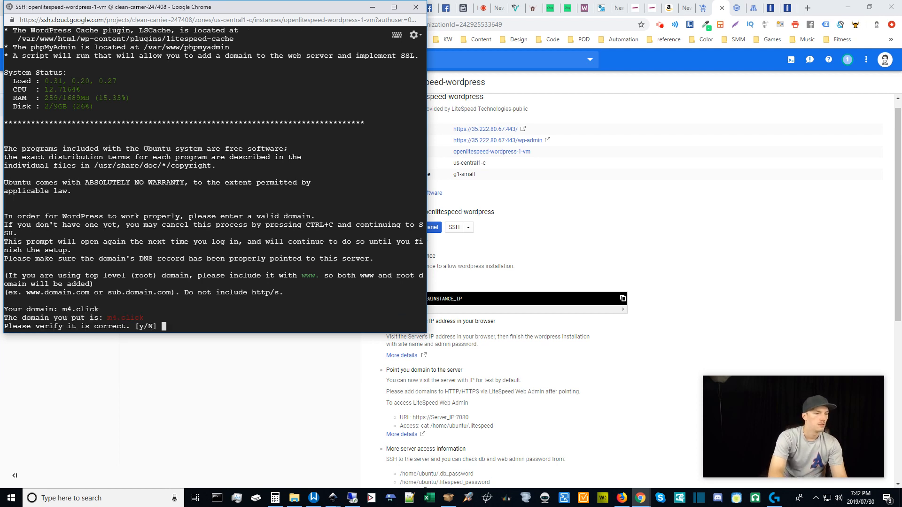
{"action": "type", "text": "y"}
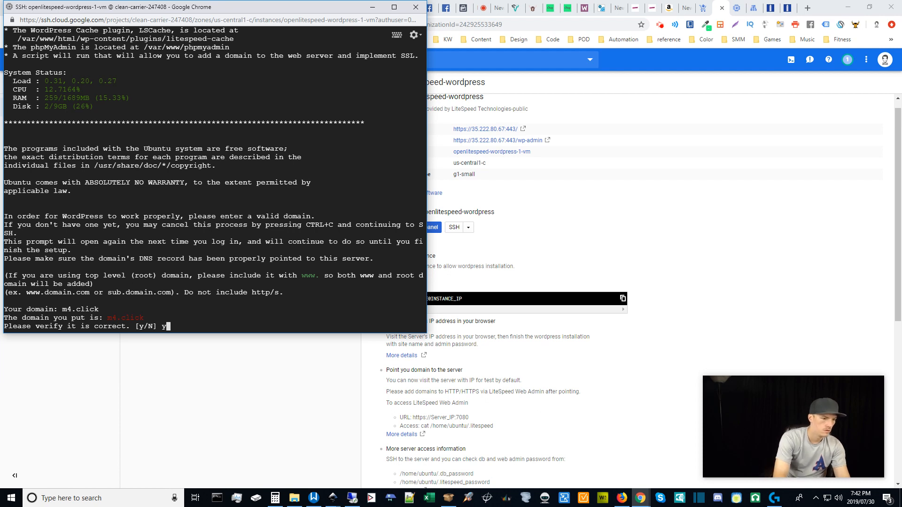
{"action": "key", "text": "Return"}
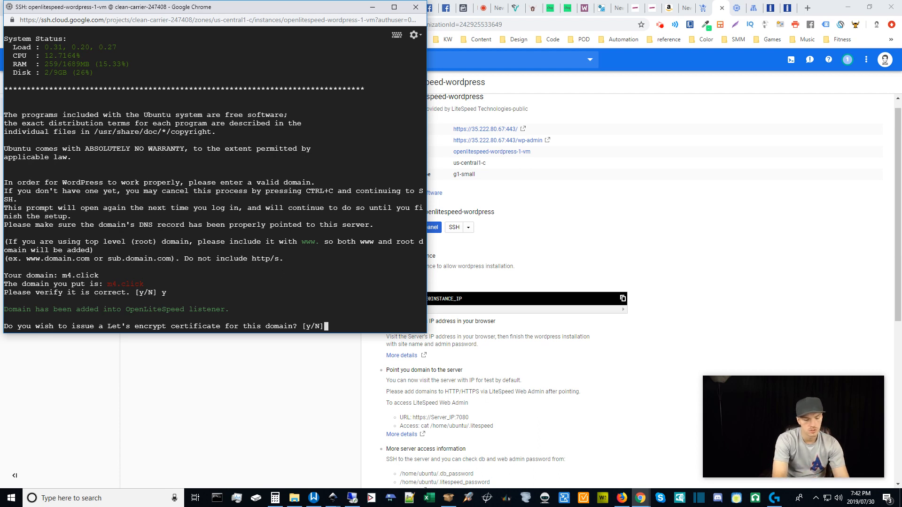
Agree to a Let's Encrypt certificate, entering and confirming the contact e-mail address.
{"action": "type", "text": "y"}
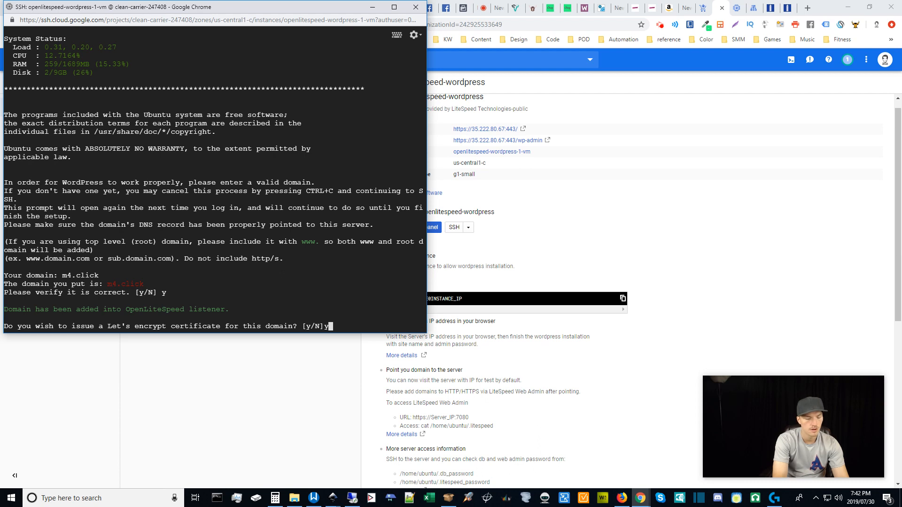
{"action": "key", "text": "Return"}
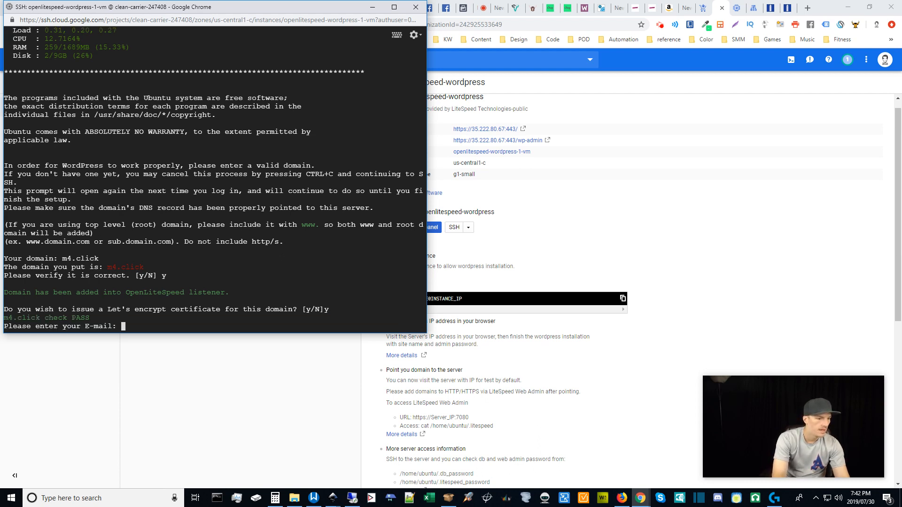
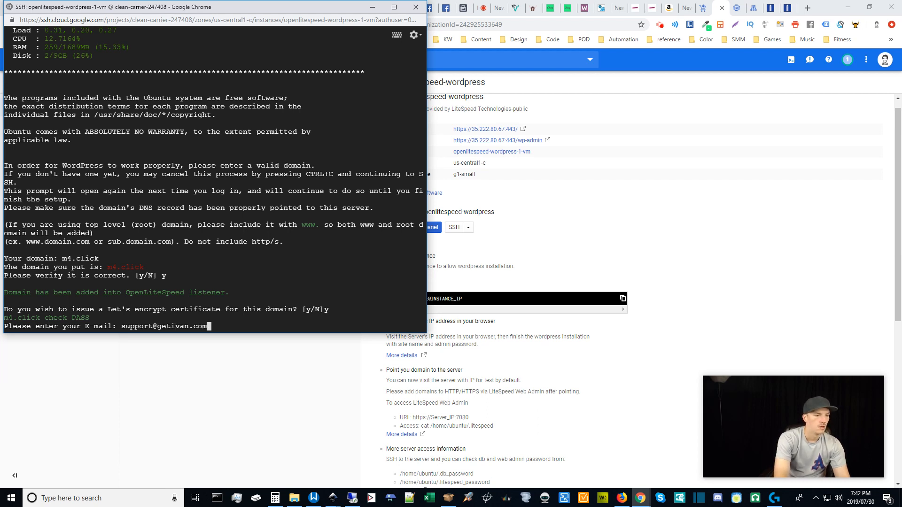
{"action": "key", "text": "Return"}
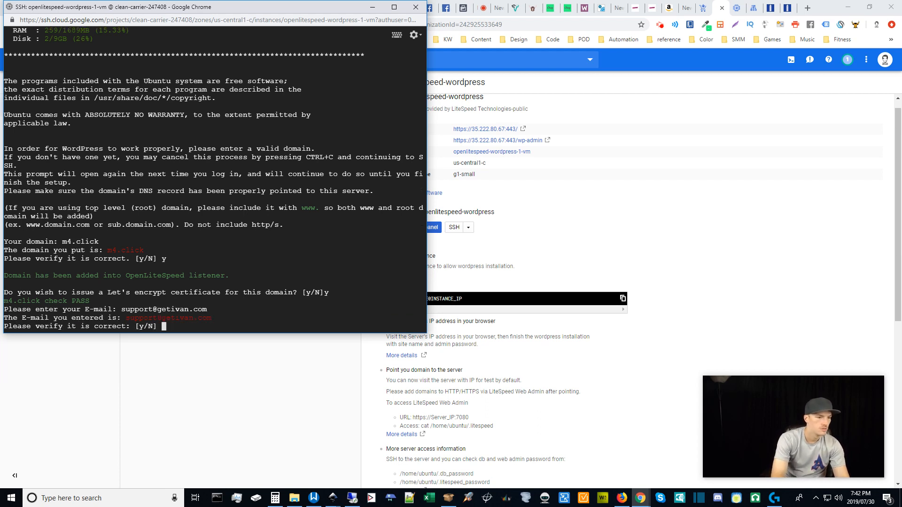
{"action": "type", "text": "y"}
{"action": "key", "text": "Return"}
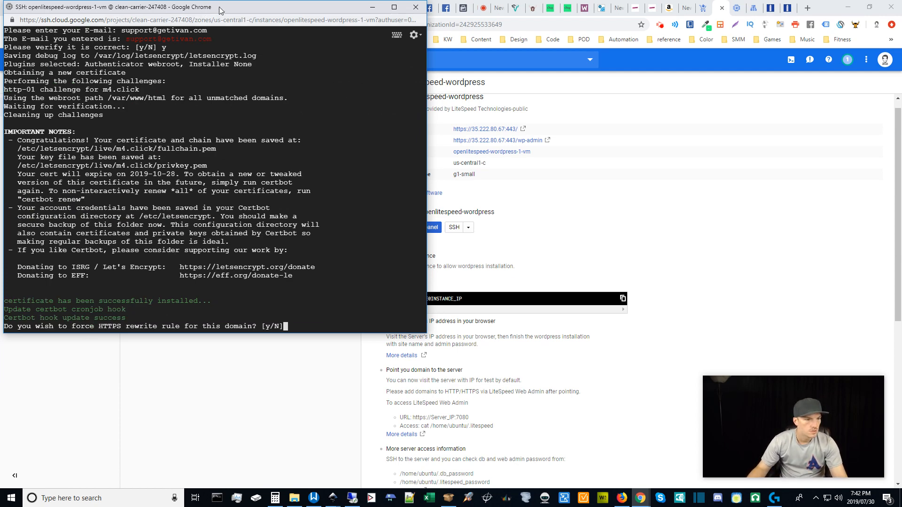
Answer y to force HTTPS and to update the server, then exit the SSH session.
{"action": "left_click_drag", "start_coordinate": [222, 8], "coordinate": [472, 55]}
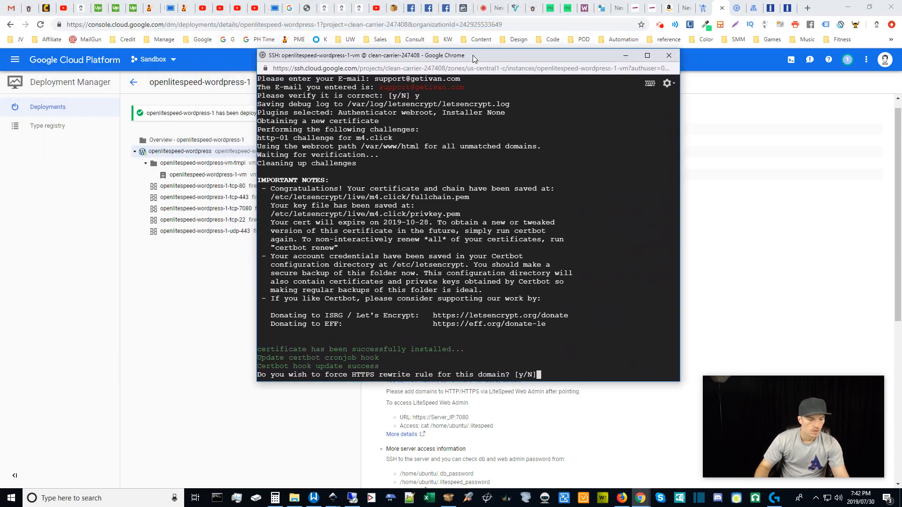
{"action": "type", "text": "y"}
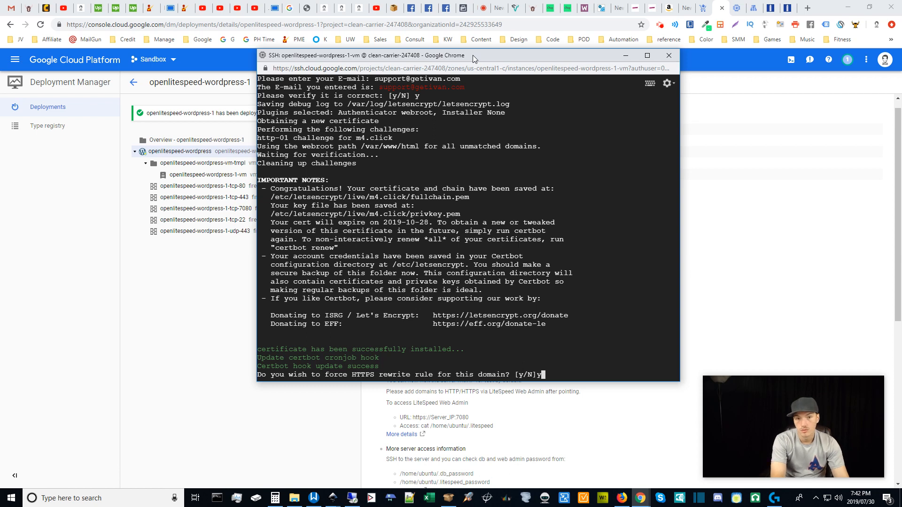
{"action": "key", "text": "Return"}
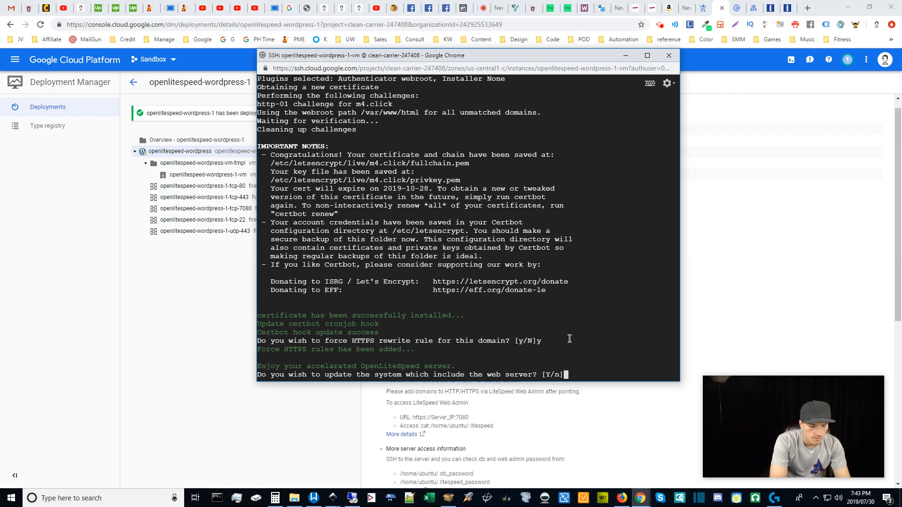
{"action": "type", "text": "y"}
{"action": "key", "text": "Return"}
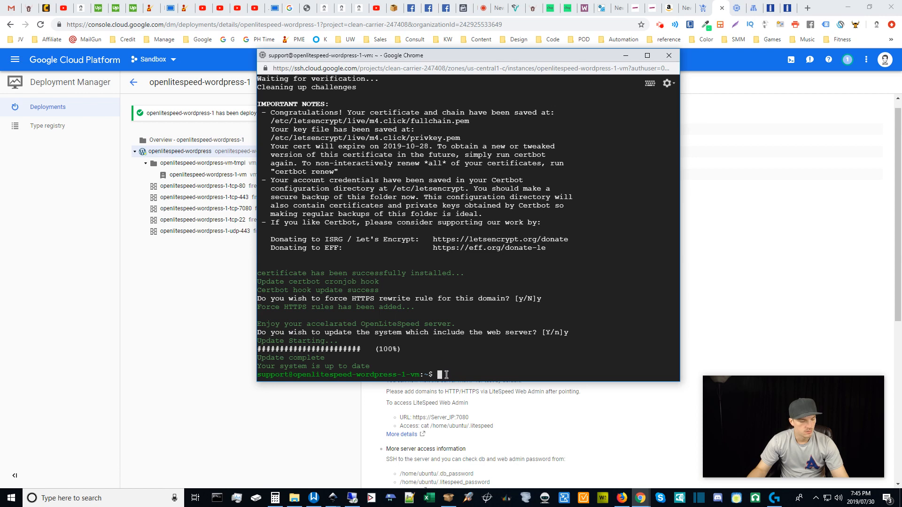
{"action": "type", "text": "exit"}
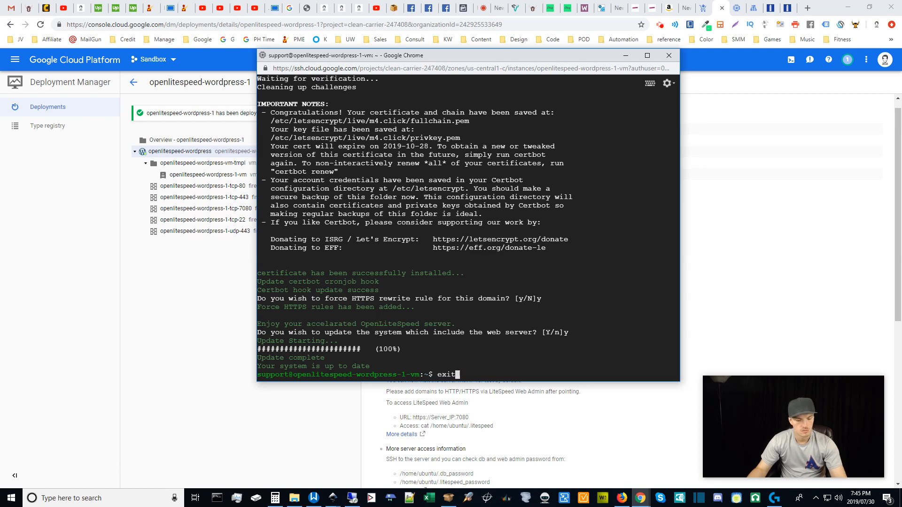
{"action": "key", "text": "Return"}
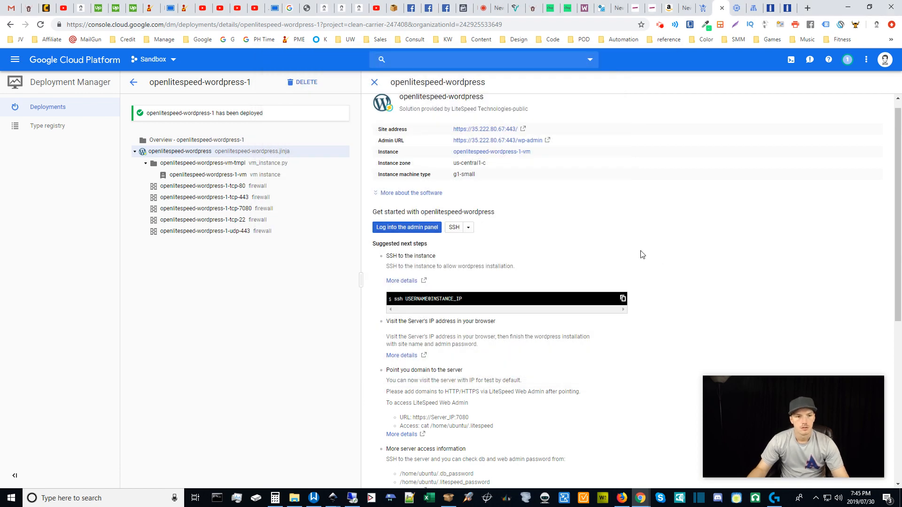
Load m4.click in a new tab and continue the installer in English (United States).
{"action": "left_click", "coordinate": [806, 5]}
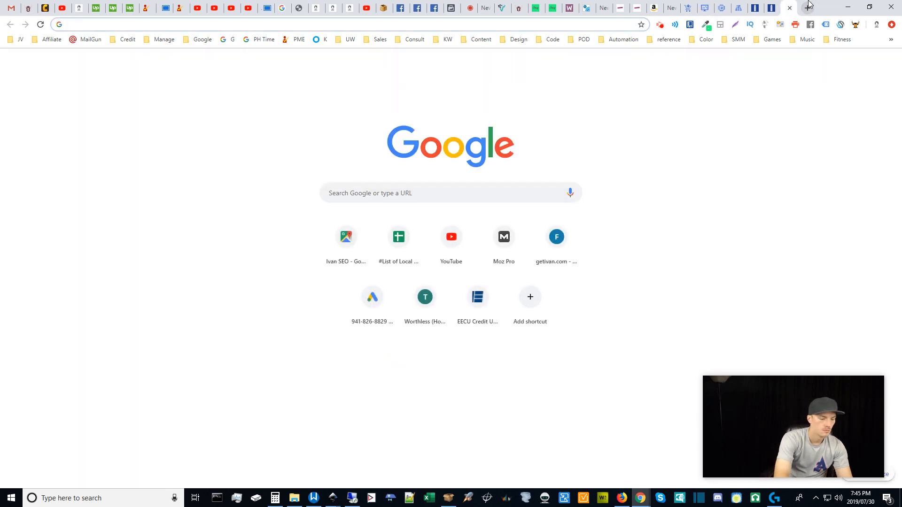
{"action": "type", "text": "m4.click"}
{"action": "key", "text": "Return"}
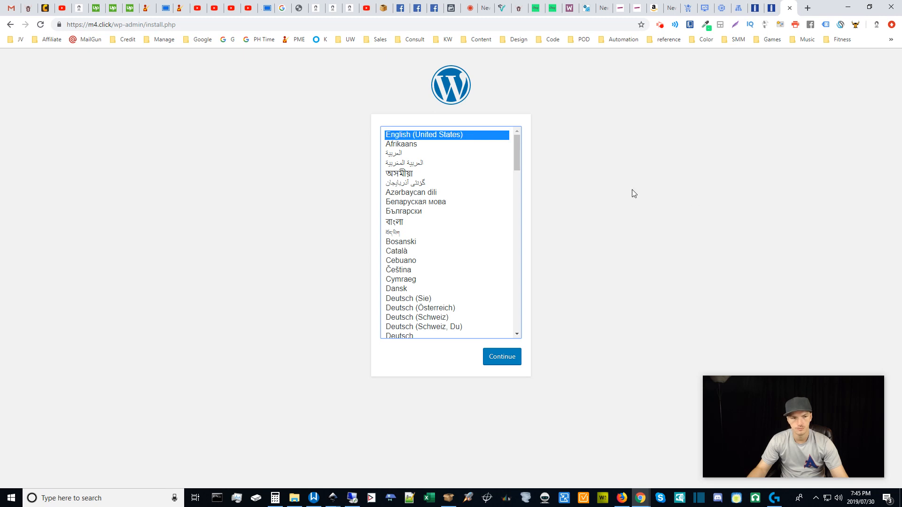
{"action": "left_click", "coordinate": [500, 357]}
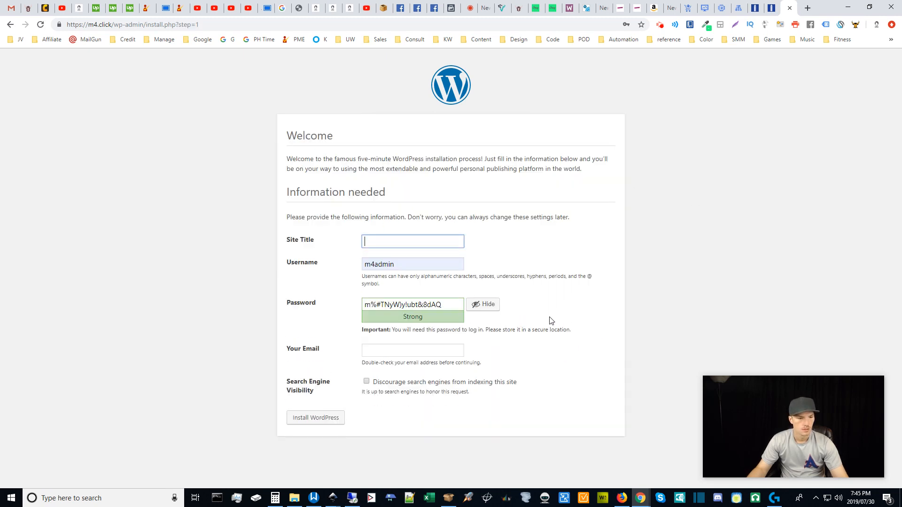
Install WordPress with site title 'Under Construction' and the admin e-mail address.
{"action": "triple_click", "coordinate": [445, 305]}
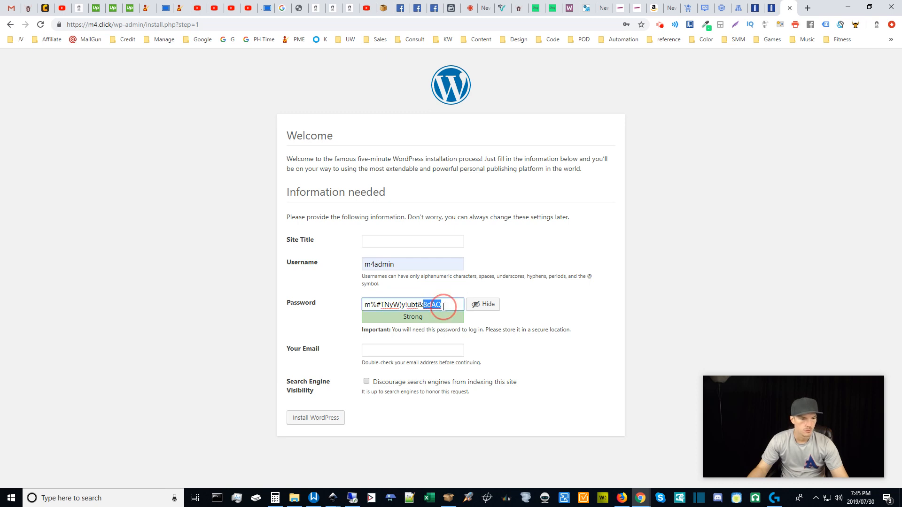
{"action": "left_click", "coordinate": [402, 241]}
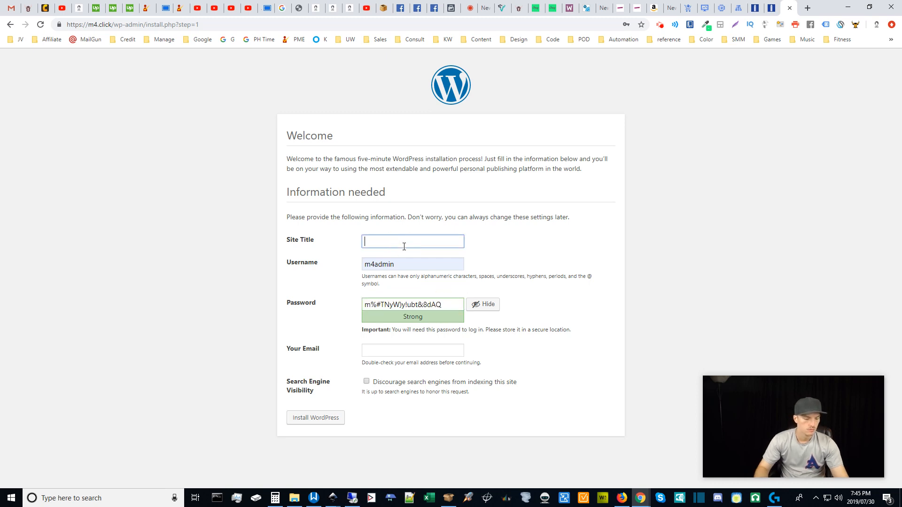
{"action": "type", "text": "Under "}
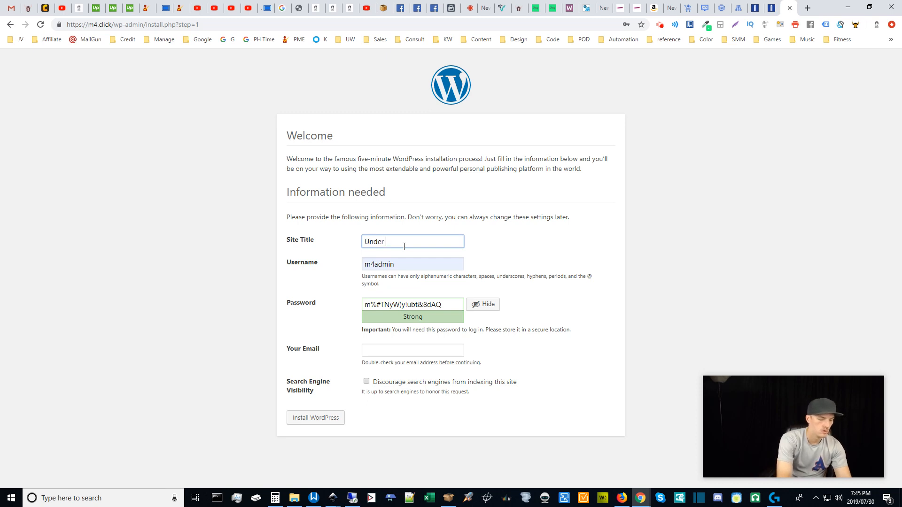
{"action": "type", "text": "Consutruction"}
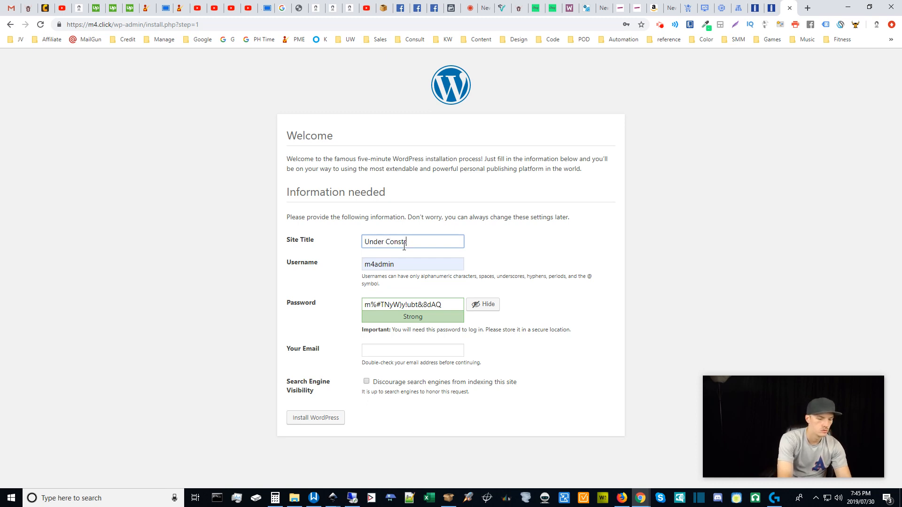
{"action": "left_click", "coordinate": [518, 248]}
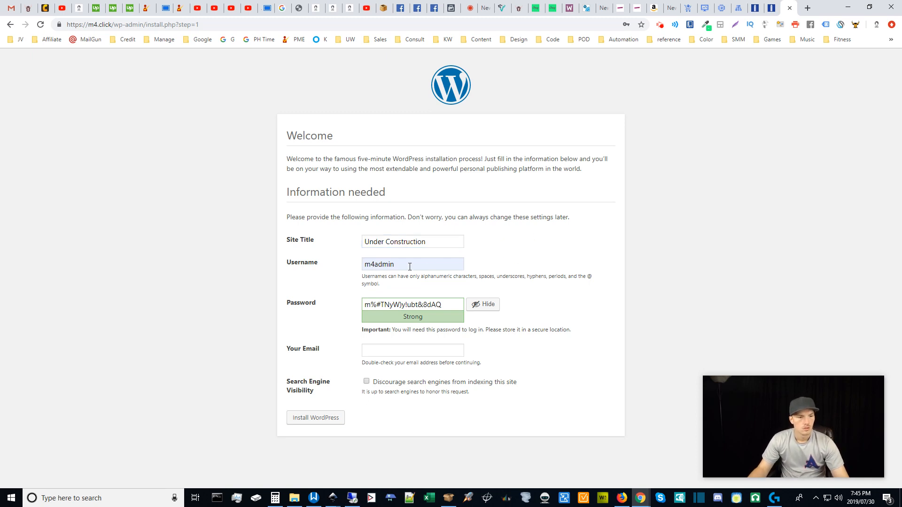
{"action": "left_click", "coordinate": [400, 351]}
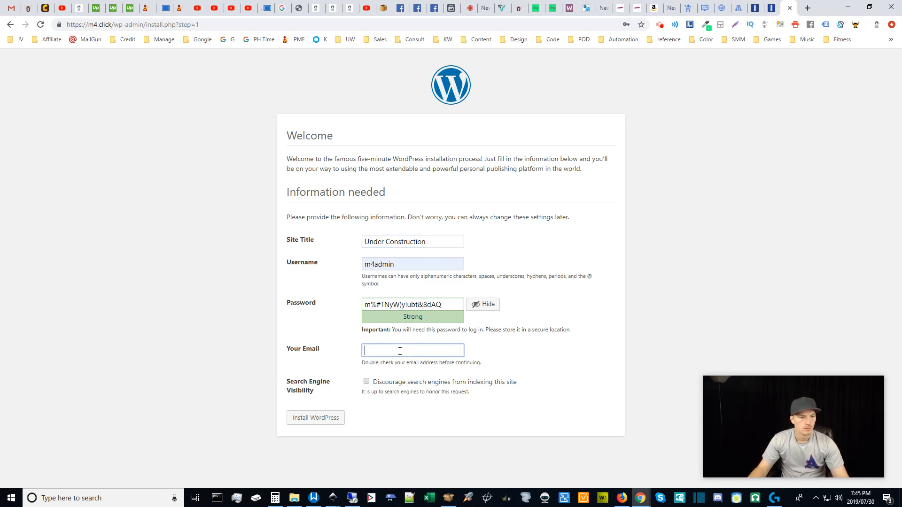
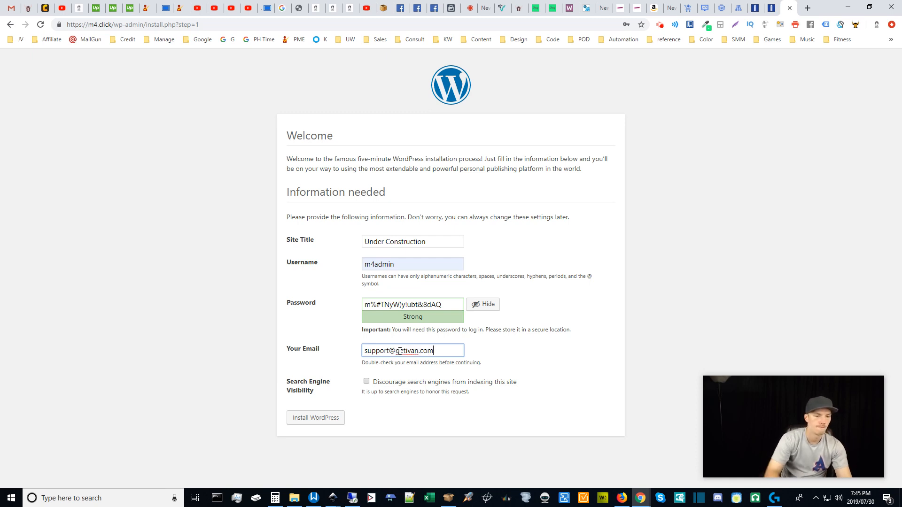
{"action": "left_click", "coordinate": [516, 355]}
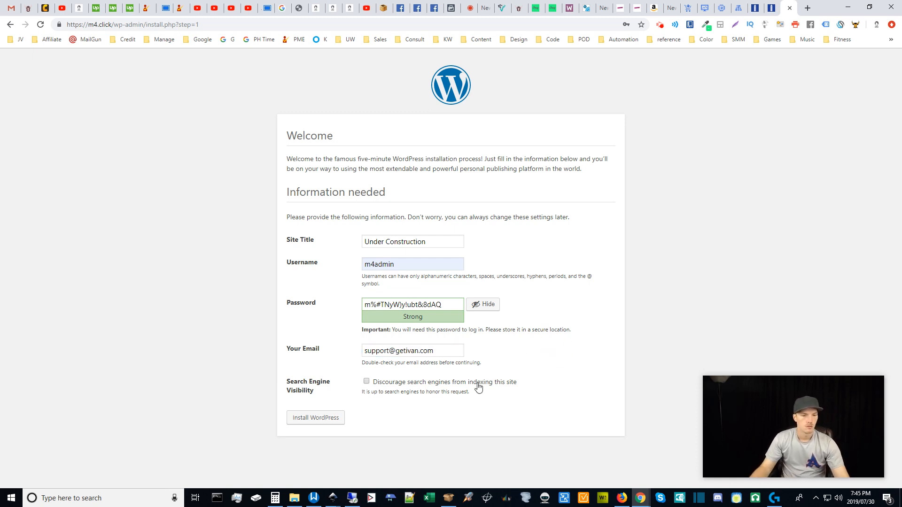
{"action": "left_click", "coordinate": [316, 419]}
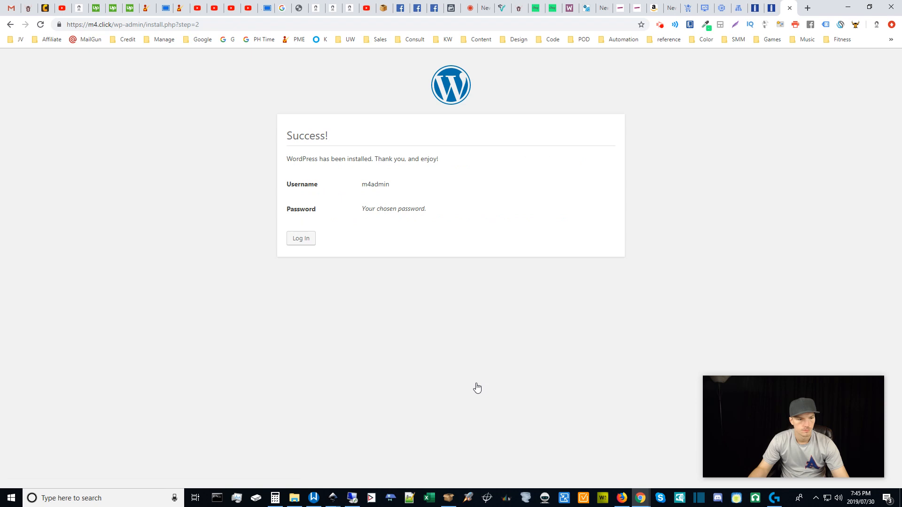
Log in to the m4.click WordPress admin and open Plugins > Installed Plugins.
{"action": "left_click", "coordinate": [300, 242]}
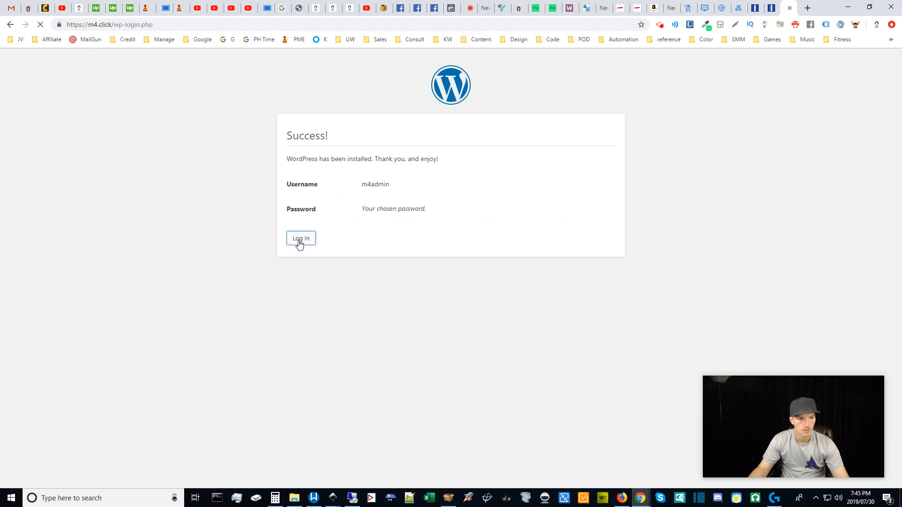
{"action": "left_click_drag", "start_coordinate": [491, 245], "coordinate": [281, 250]}
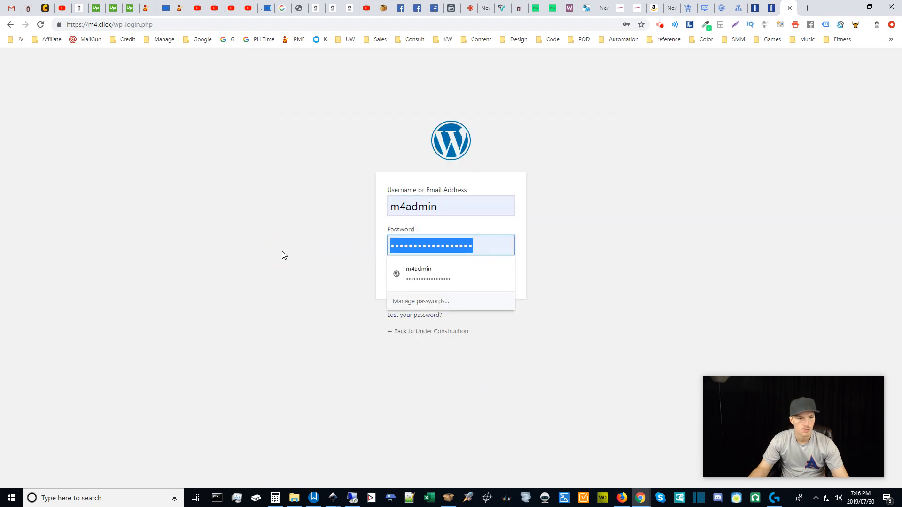
{"action": "left_click", "coordinate": [537, 247]}
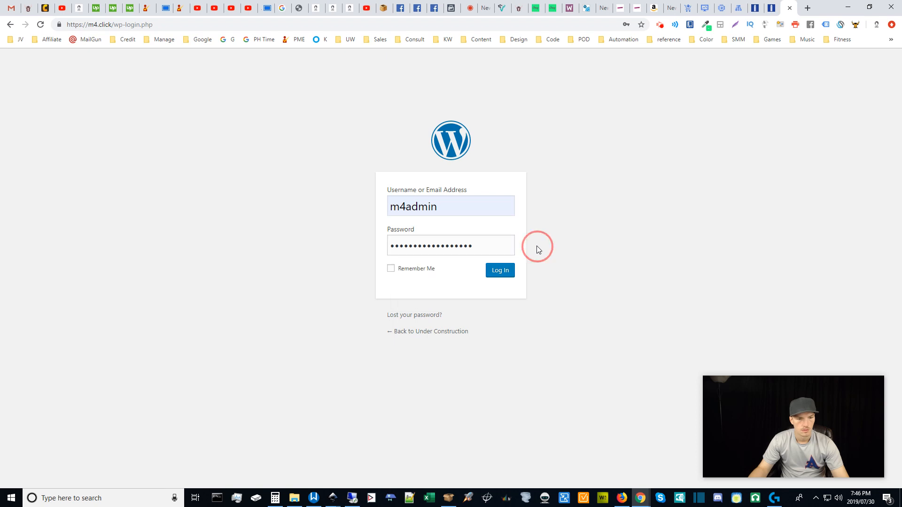
{"action": "left_click", "coordinate": [493, 276]}
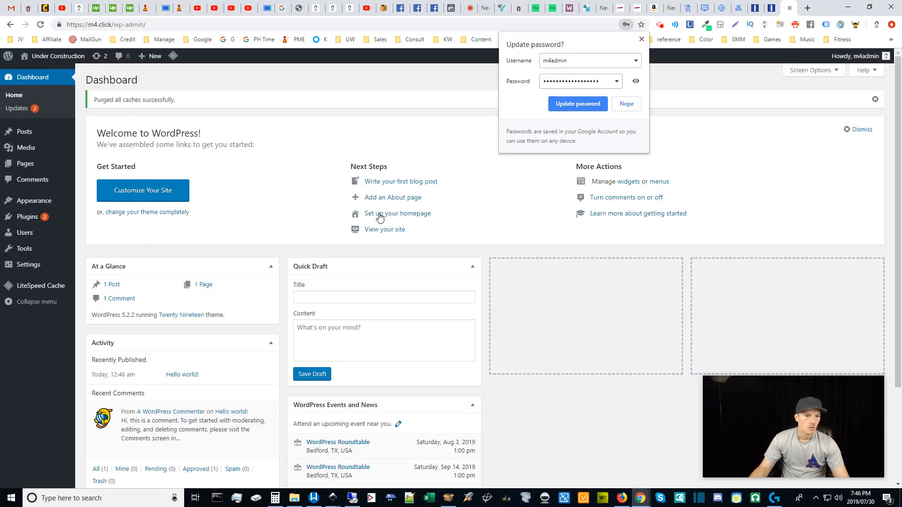
{"action": "left_click", "coordinate": [477, 250]}
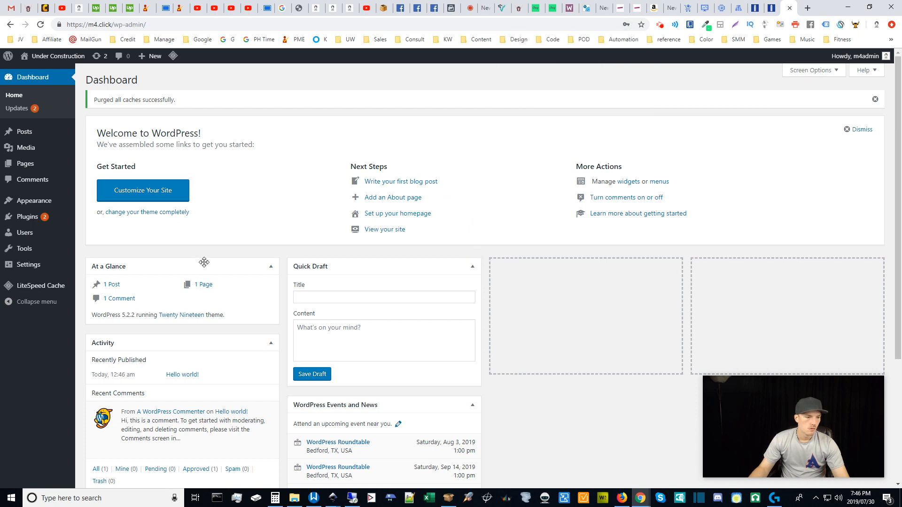
{"action": "mouse_move", "coordinate": [55, 219]}
{"action": "left_click", "coordinate": [92, 219]}
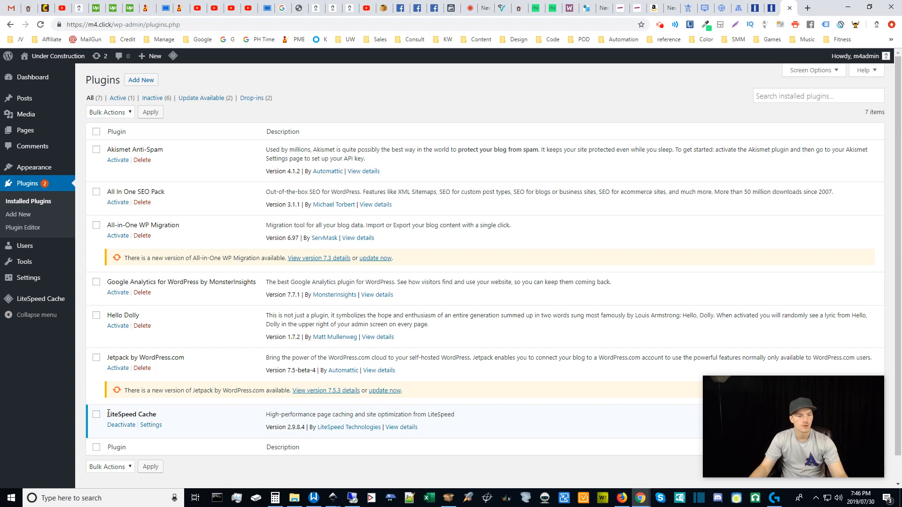
{"action": "left_click_drag", "start_coordinate": [109, 413], "coordinate": [162, 418]}
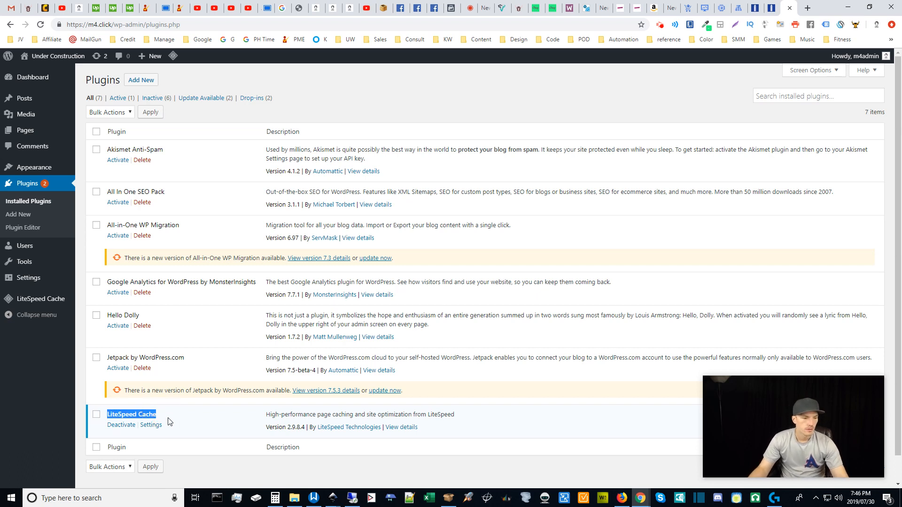
{"action": "left_click", "coordinate": [202, 459]}
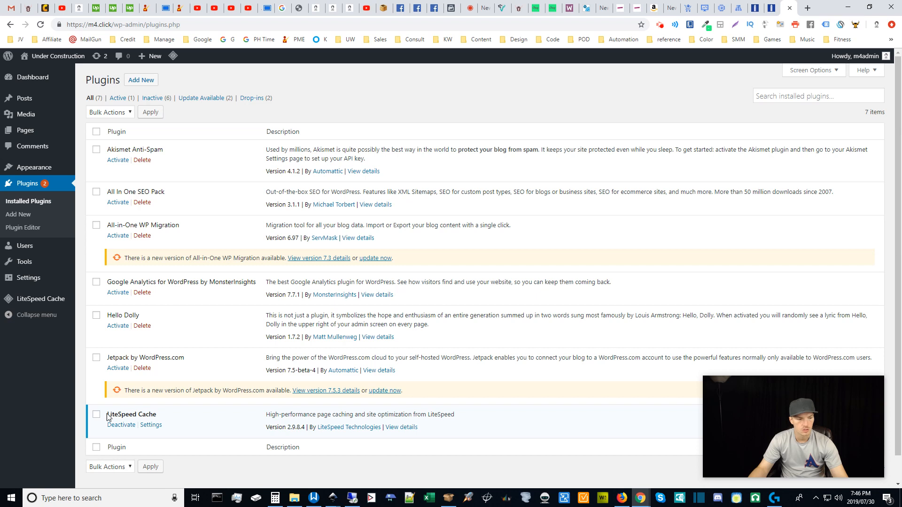
{"action": "left_click_drag", "start_coordinate": [108, 416], "coordinate": [161, 416]}
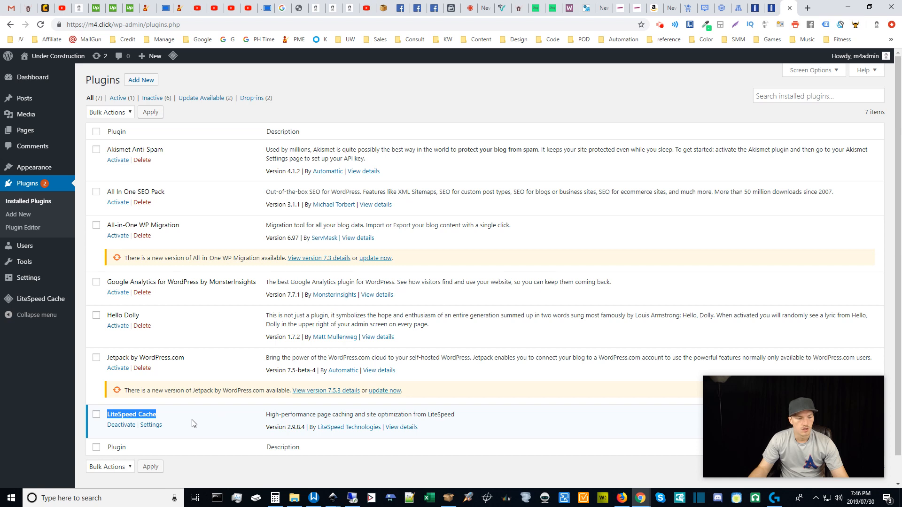
{"action": "left_click", "coordinate": [107, 415]}
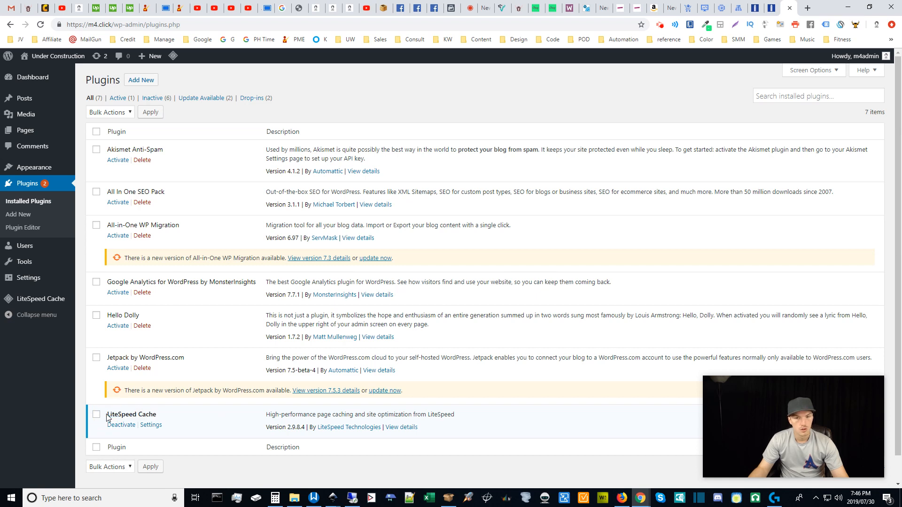
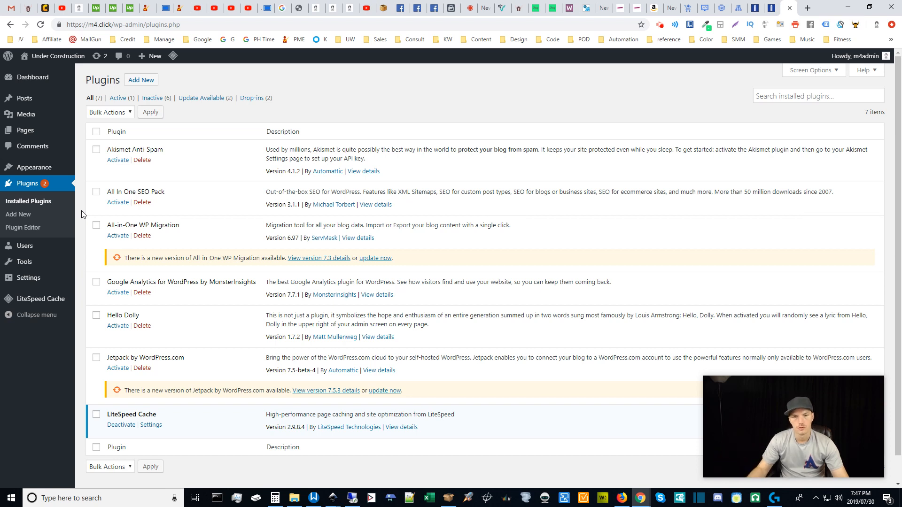
Leave the WordPress Plugins page and return to the Compute Engine VM instances tab.
{"action": "left_click", "coordinate": [81, 212]}
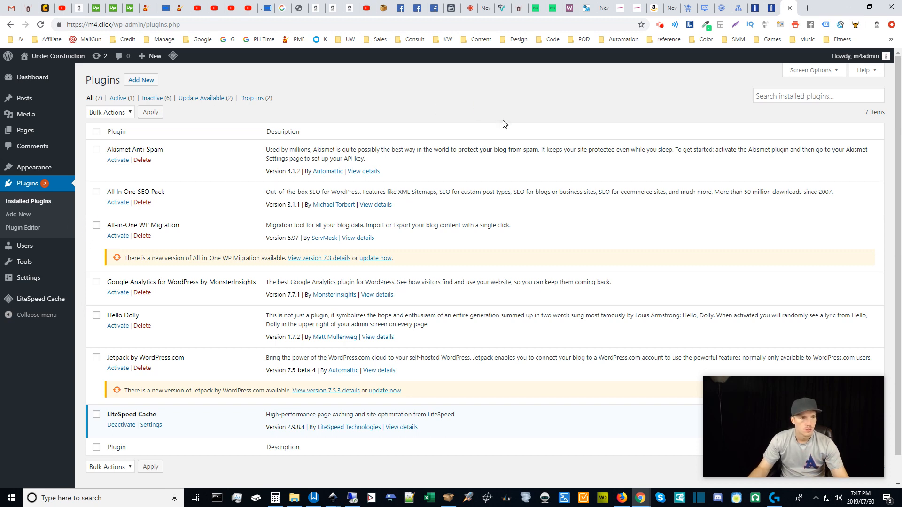
{"action": "left_click", "coordinate": [722, 4]}
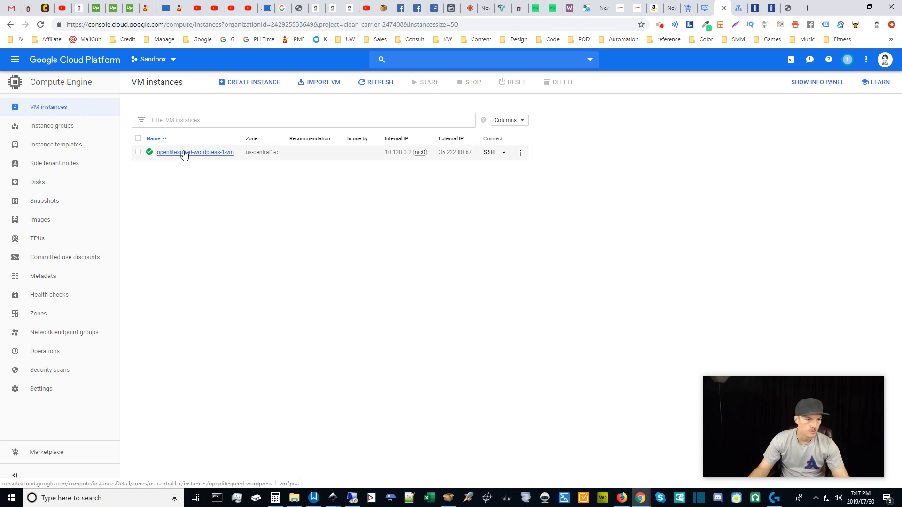
Close the extra browser tabs and go back to the VM instances list.
{"action": "left_click", "coordinate": [659, 26]}
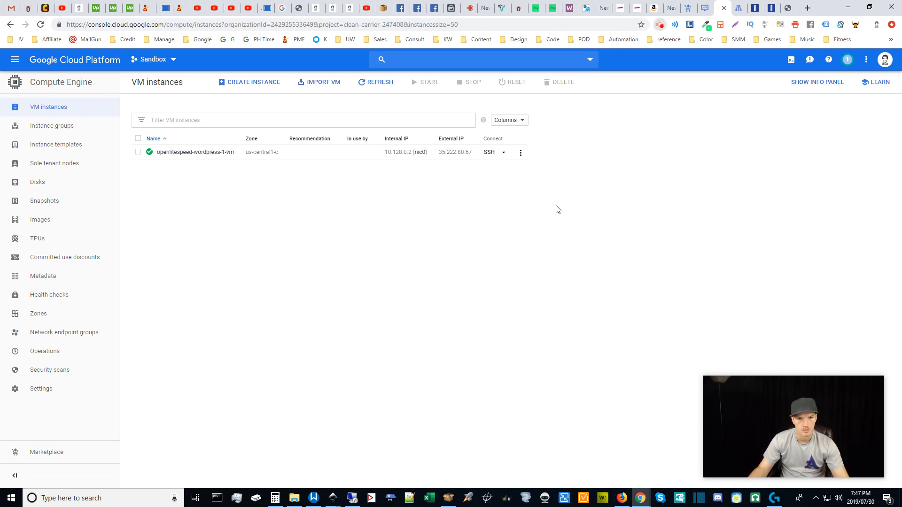
{"action": "left_click", "coordinate": [548, 232]}
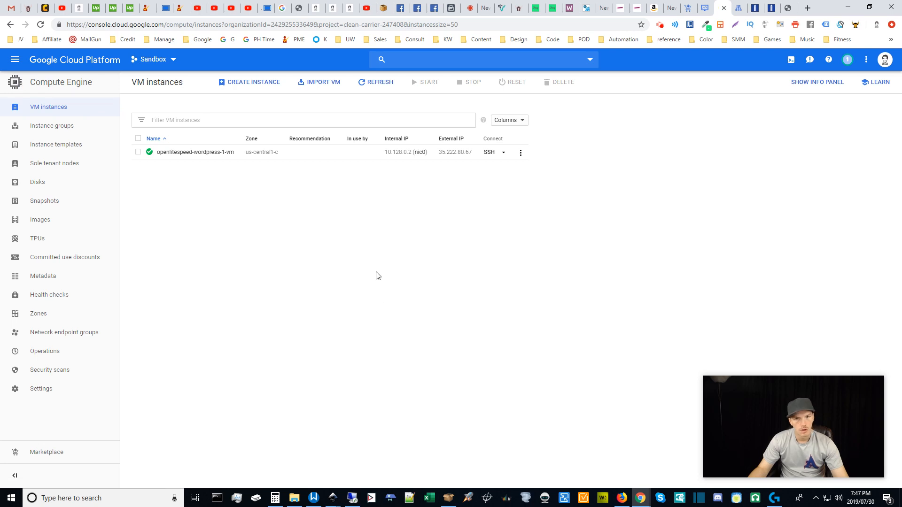
{"action": "left_click", "coordinate": [780, 4]}
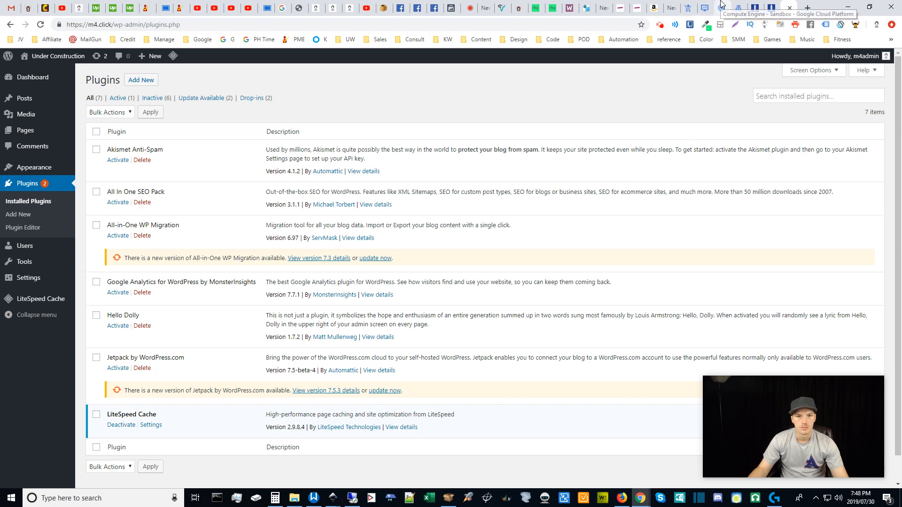
{"action": "middle_click", "coordinate": [756, 5]}
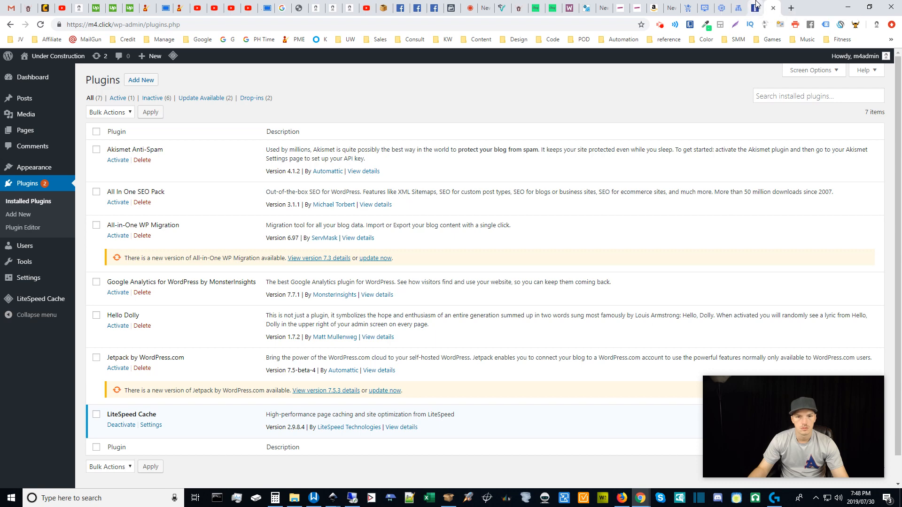
{"action": "middle_click", "coordinate": [756, 4]}
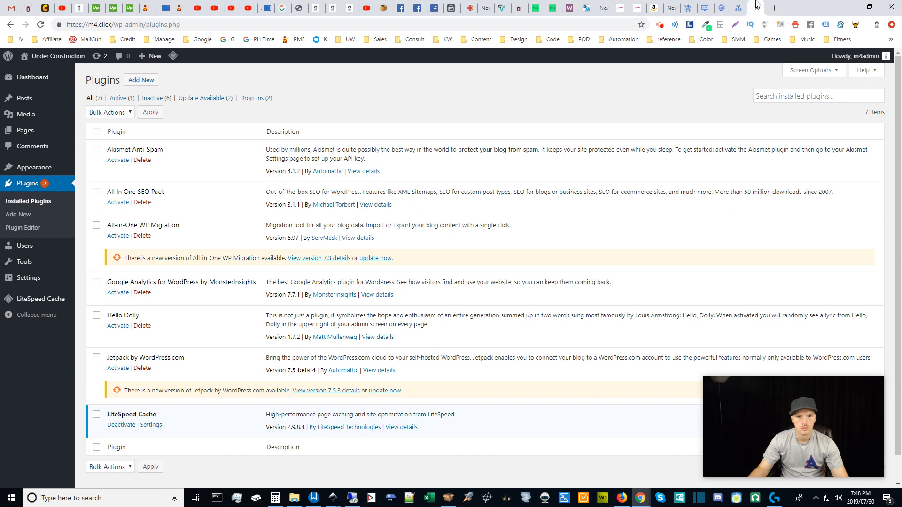
{"action": "left_click", "coordinate": [721, 7]}
{"action": "middle_click", "coordinate": [752, 4]}
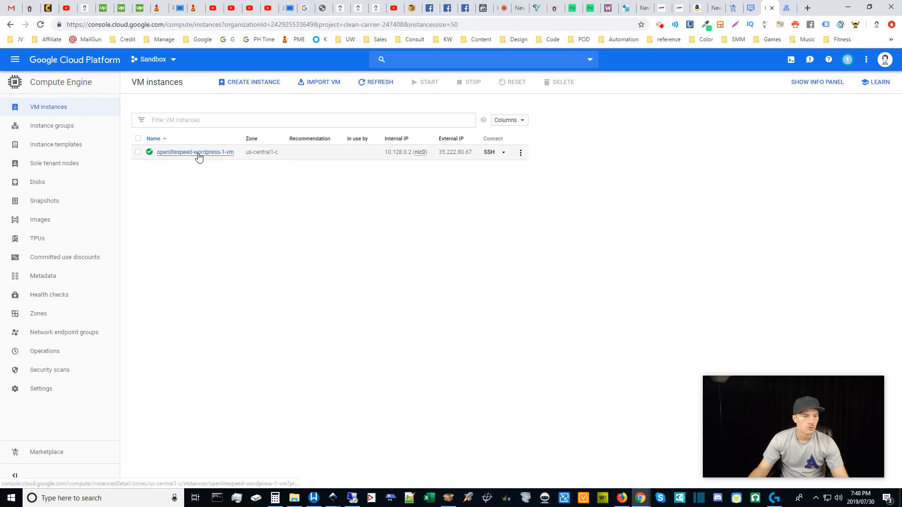
Stop the openlitespeed-wordpress-1-vm instance and confirm STOP.
{"action": "left_click", "coordinate": [522, 153]}
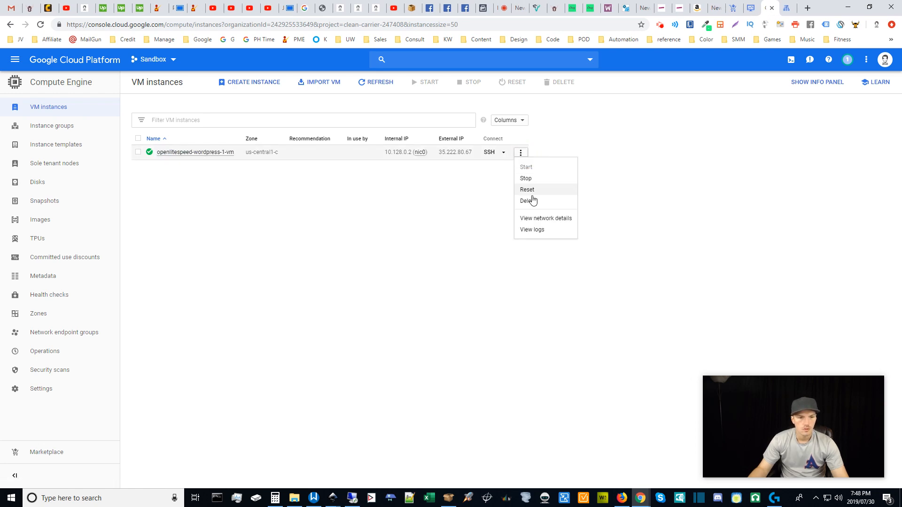
{"action": "left_click", "coordinate": [532, 177]}
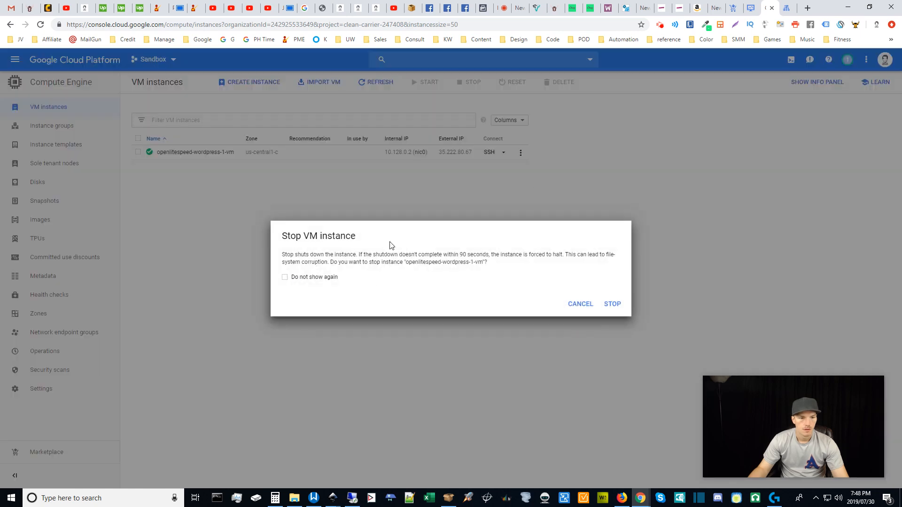
{"action": "left_click", "coordinate": [611, 305]}
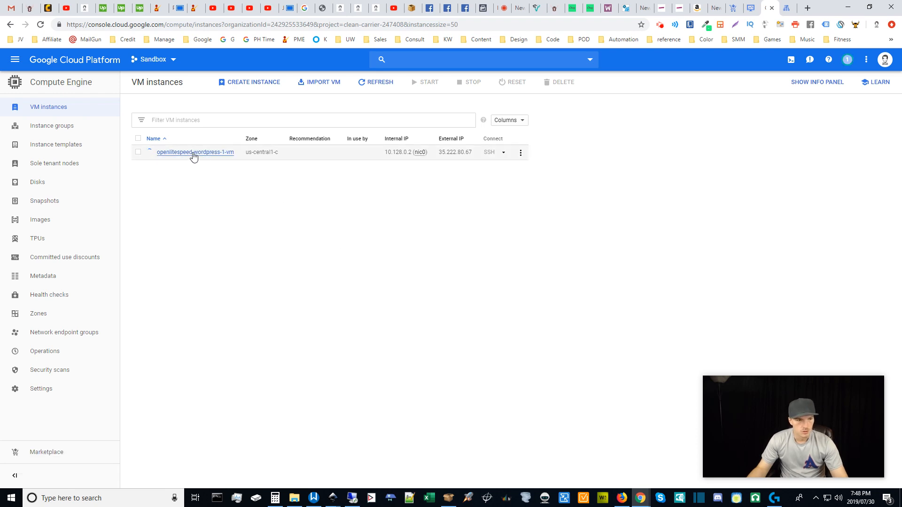
Select the VM's external IP 35.222.80.67 and uncheck the VM row.
{"action": "left_click", "coordinate": [14, 64]}
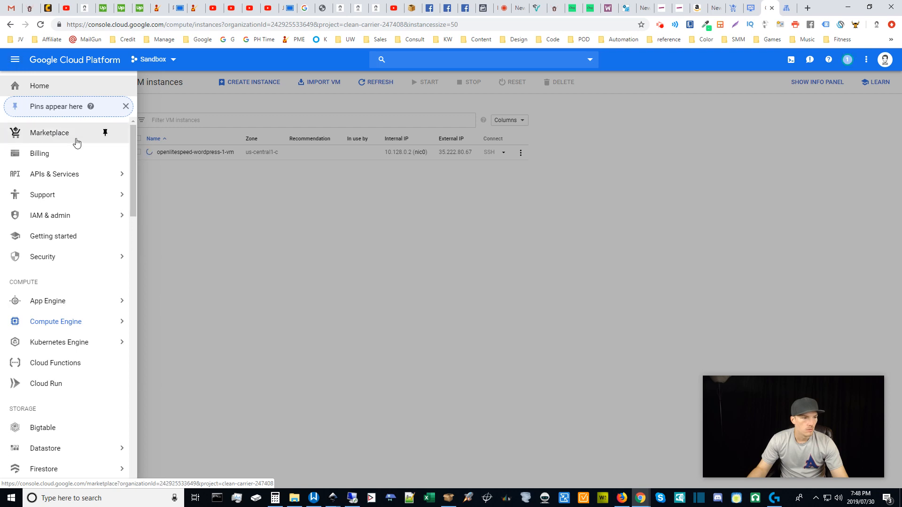
{"action": "left_click", "coordinate": [276, 252]}
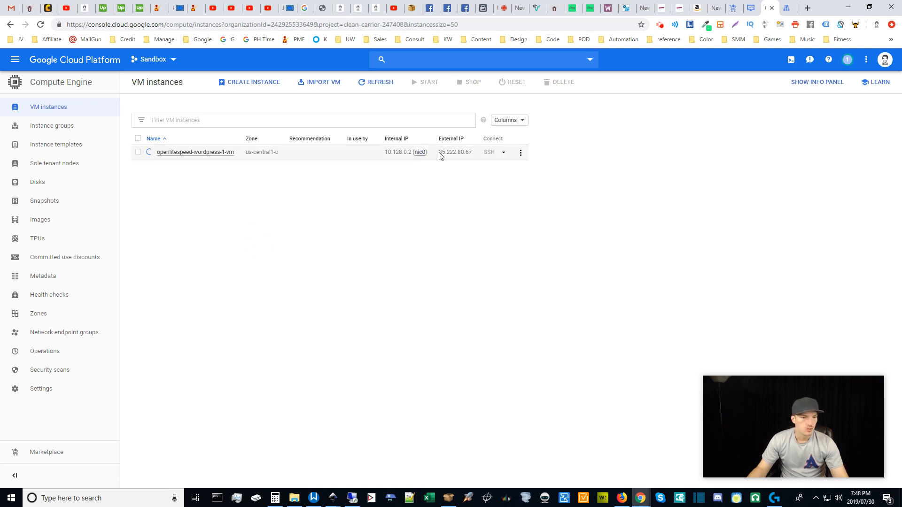
{"action": "left_click_drag", "start_coordinate": [440, 153], "coordinate": [470, 154]}
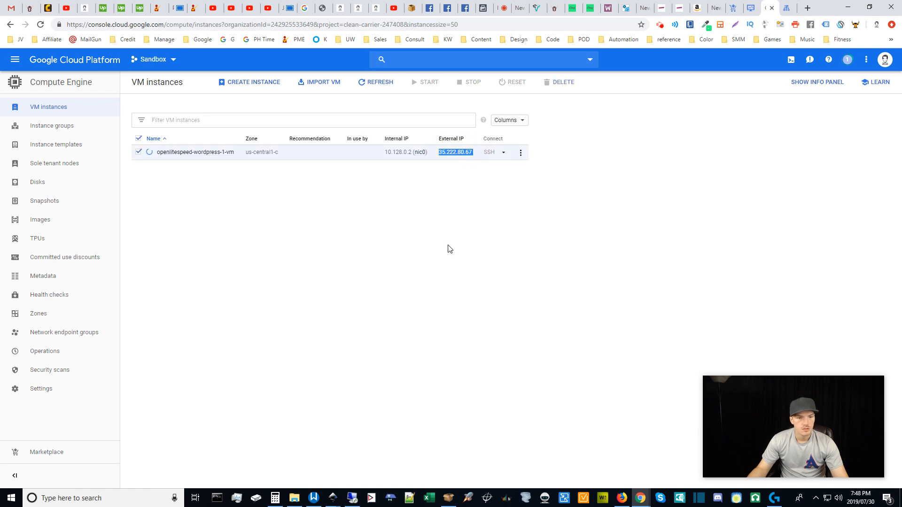
{"action": "left_click", "coordinate": [410, 218]}
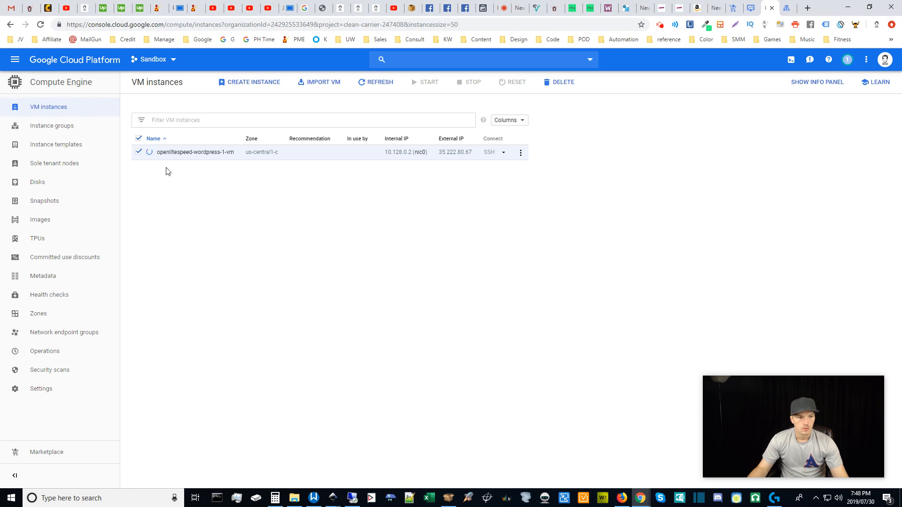
{"action": "left_click", "coordinate": [138, 153]}
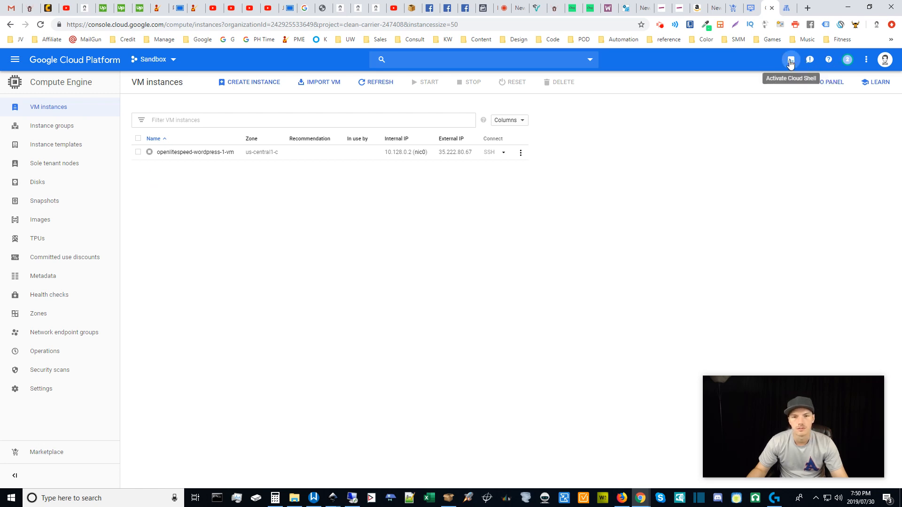
Start and close Cloud Shell, then open the Network Pricing bookmark in a background tab.
{"action": "left_click", "coordinate": [791, 60]}
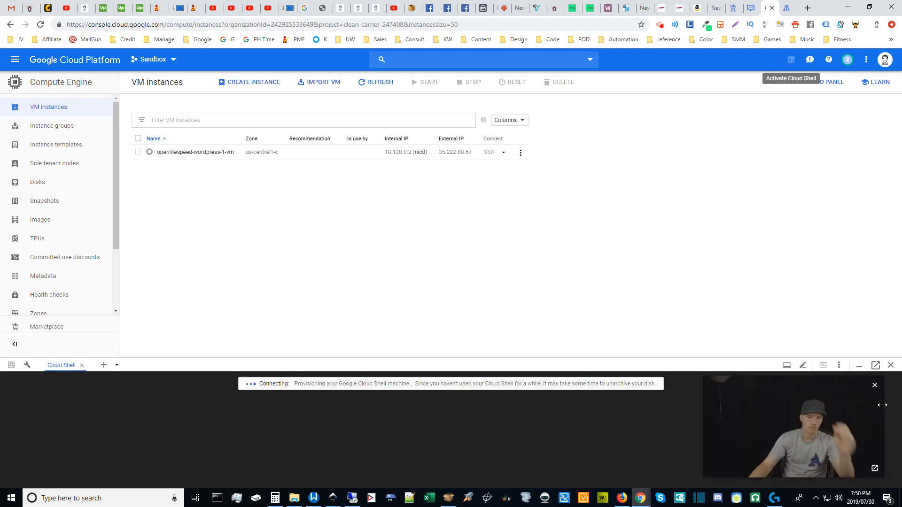
{"action": "left_click", "coordinate": [890, 366]}
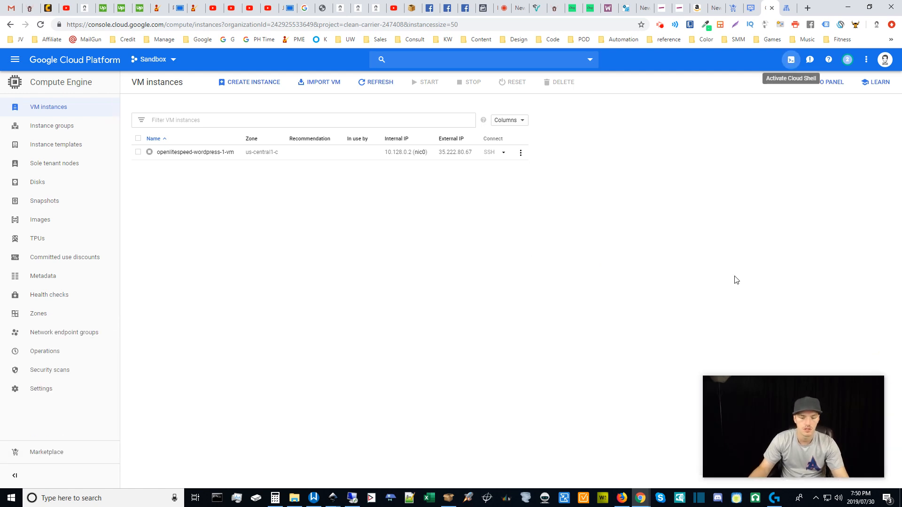
{"action": "left_click", "coordinate": [404, 248]}
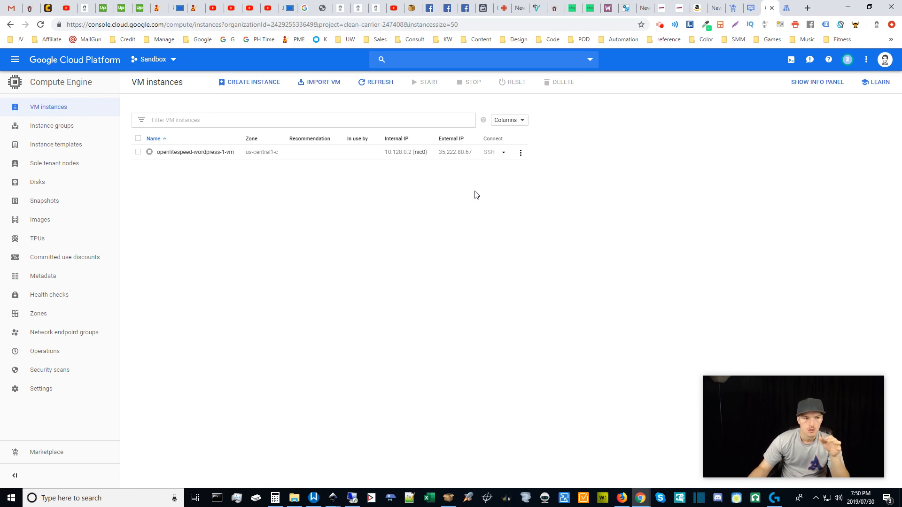
{"action": "left_click", "coordinate": [197, 40]}
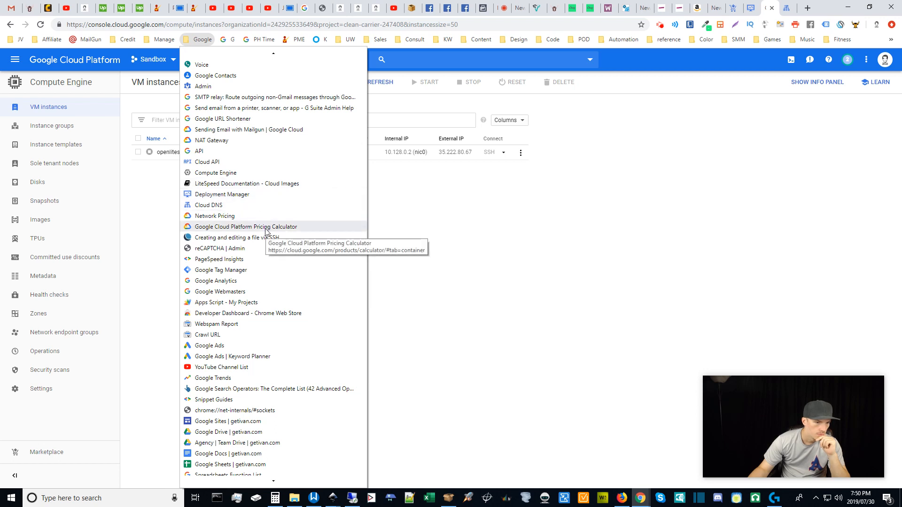
{"action": "middle_click", "coordinate": [229, 215]}
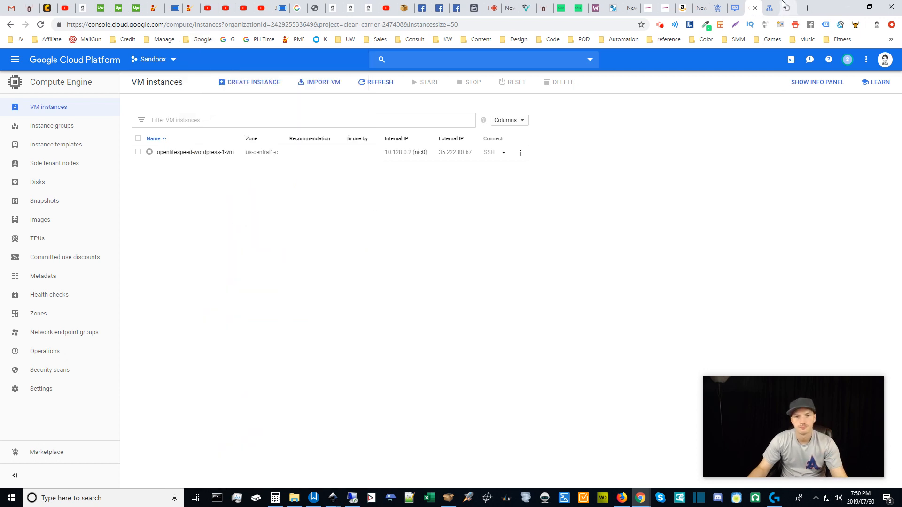
Open openlitespeed-wordpress-1-vm's details and put them into edit mode.
{"action": "left_click", "coordinate": [186, 157]}
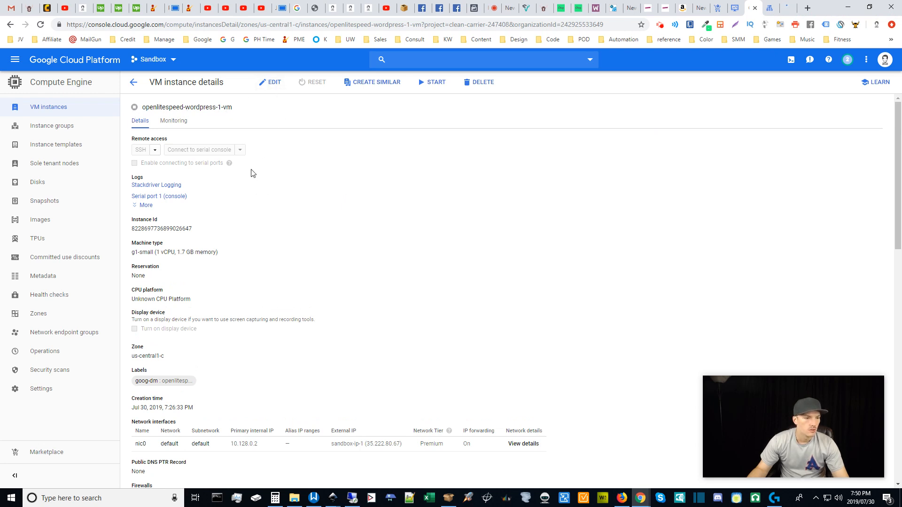
{"action": "left_click", "coordinate": [272, 89]}
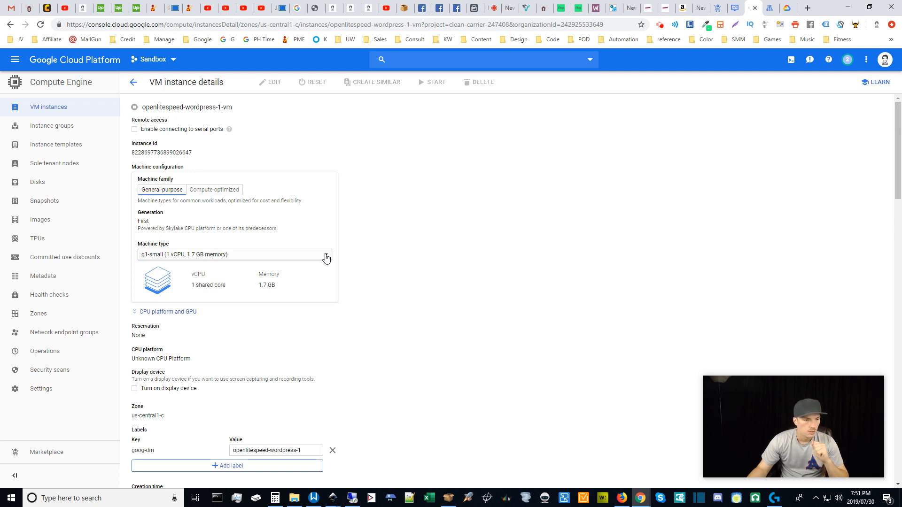
Change the VM's machine type to f1-micro and view the Network Pricing docs.
{"action": "left_click", "coordinate": [326, 257]}
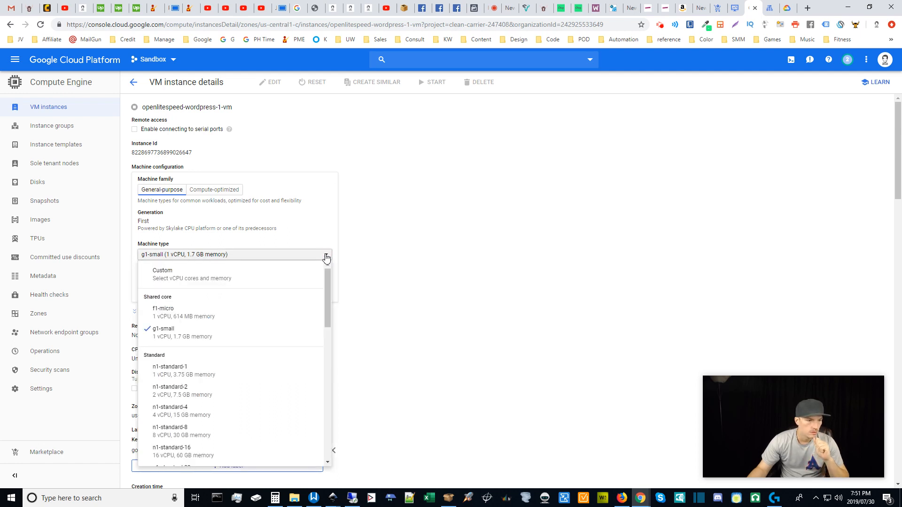
{"action": "left_click", "coordinate": [214, 315]}
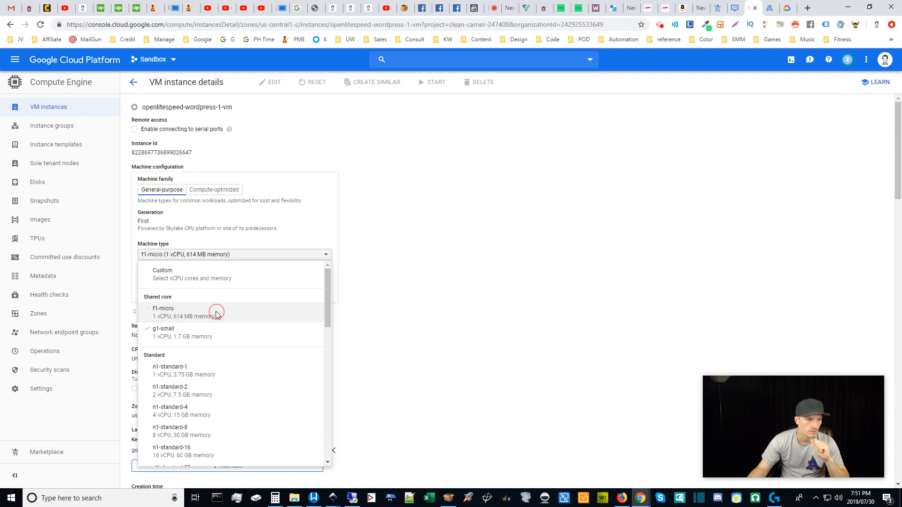
{"action": "left_click", "coordinate": [354, 271]}
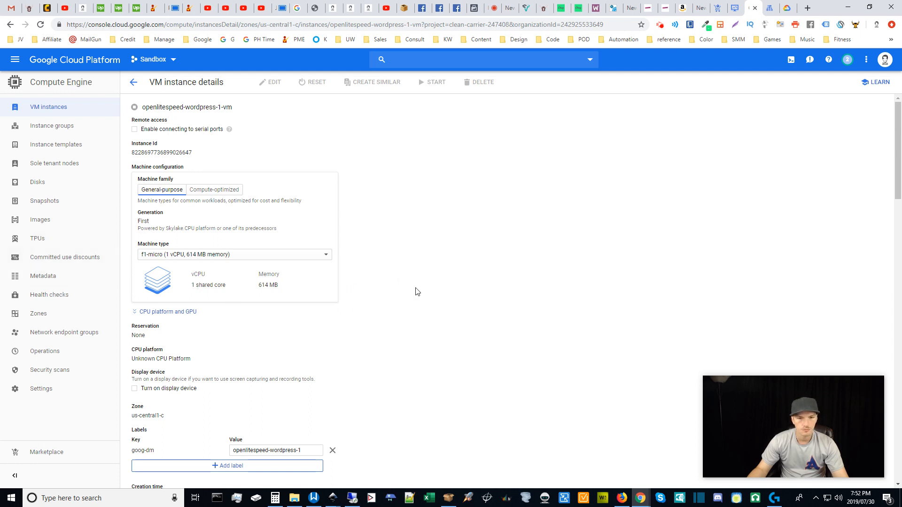
{"action": "left_click", "coordinate": [786, 4]}
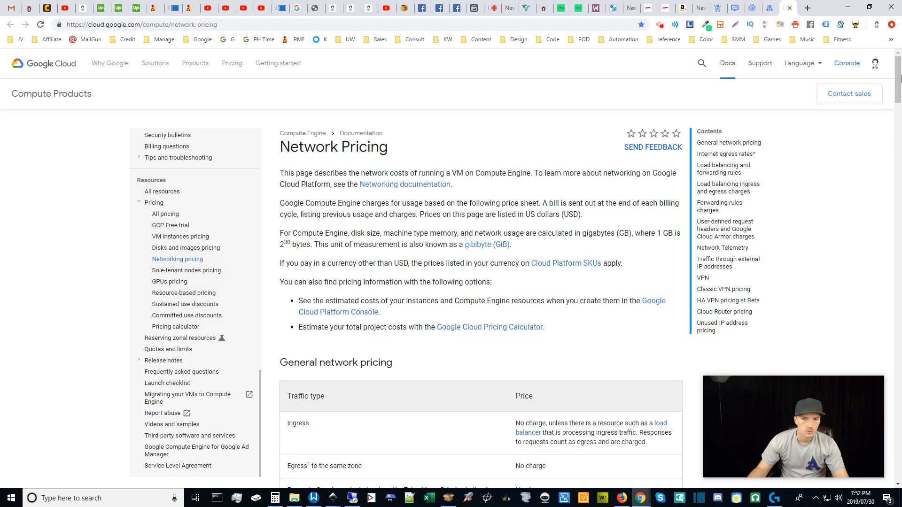
{"action": "left_click_drag", "start_coordinate": [897, 77], "coordinate": [901, 412]}
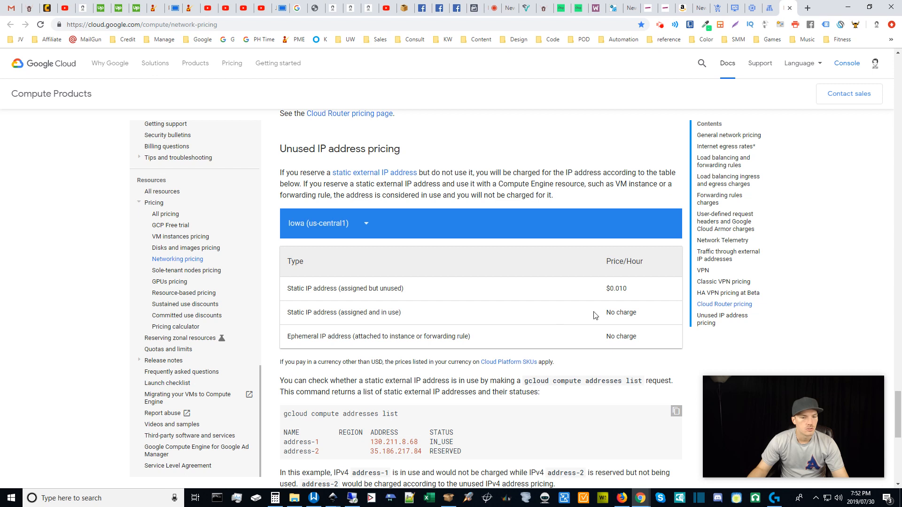
{"action": "scroll", "coordinate": [531, 339], "scroll_direction": "down", "scroll_amount": 1}
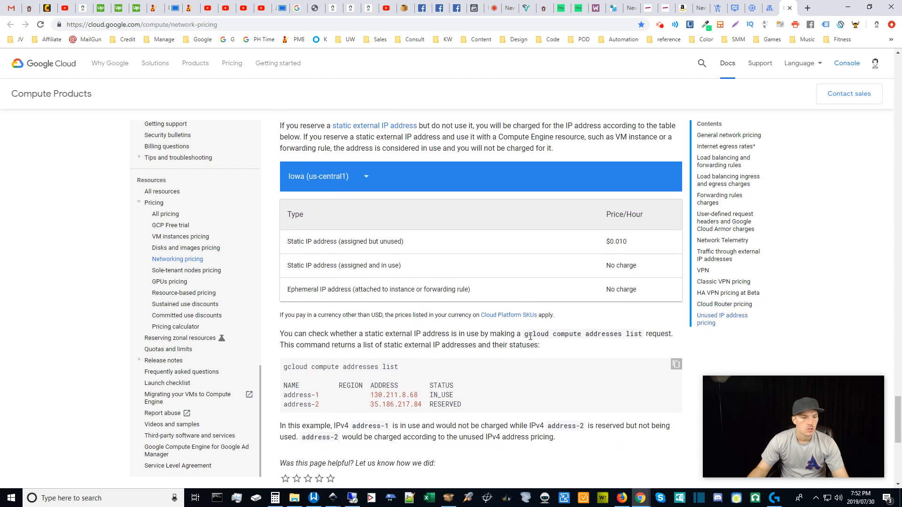
{"action": "scroll", "coordinate": [531, 339], "scroll_direction": "down", "scroll_amount": 1}
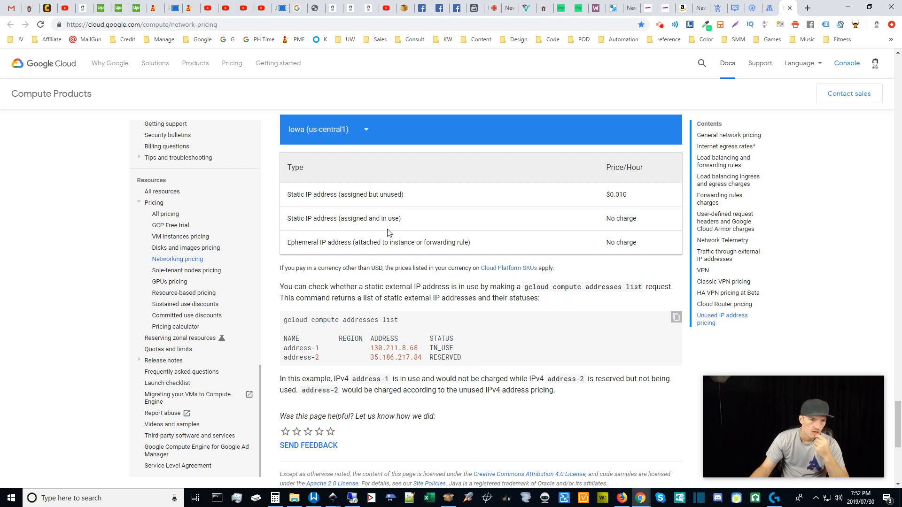
{"action": "scroll", "coordinate": [376, 368], "scroll_direction": "down", "scroll_amount": 1}
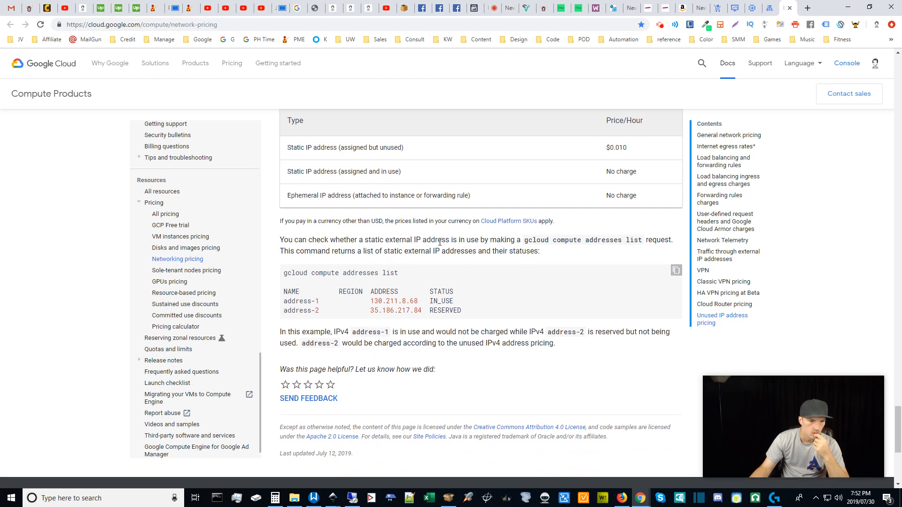
{"action": "left_click_drag", "start_coordinate": [526, 238], "coordinate": [644, 239]}
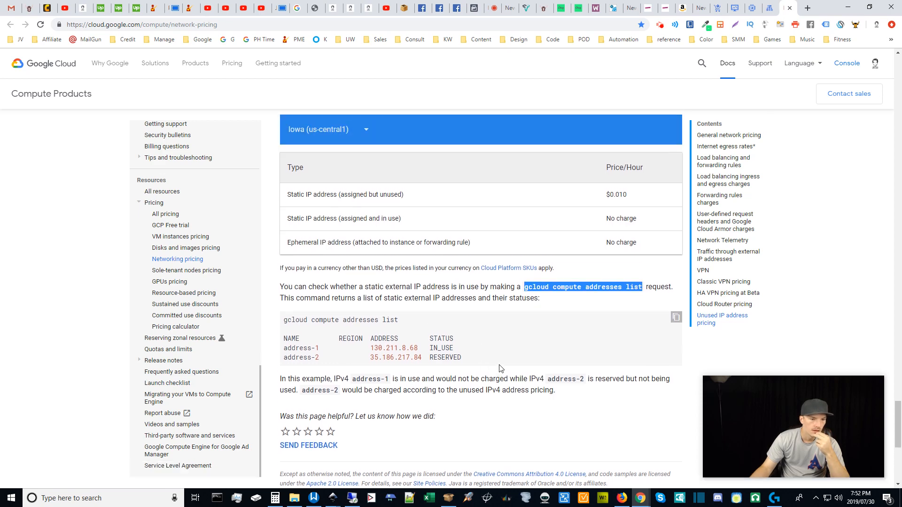
{"action": "scroll", "coordinate": [501, 369], "scroll_direction": "up", "scroll_amount": 3}
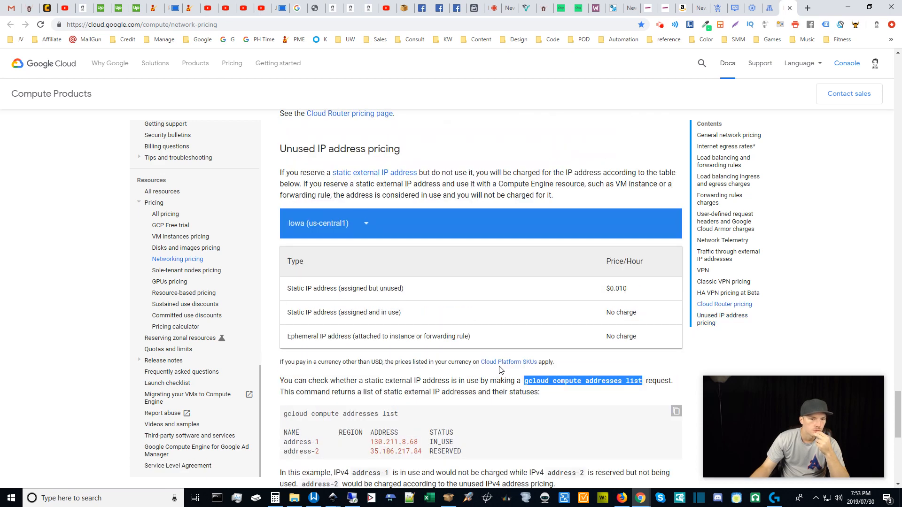
{"action": "scroll", "coordinate": [500, 369], "scroll_direction": "down", "scroll_amount": 2}
{"action": "scroll", "coordinate": [501, 365], "scroll_direction": "up", "scroll_amount": 2}
{"action": "scroll", "coordinate": [416, 382], "scroll_direction": "down", "scroll_amount": 2}
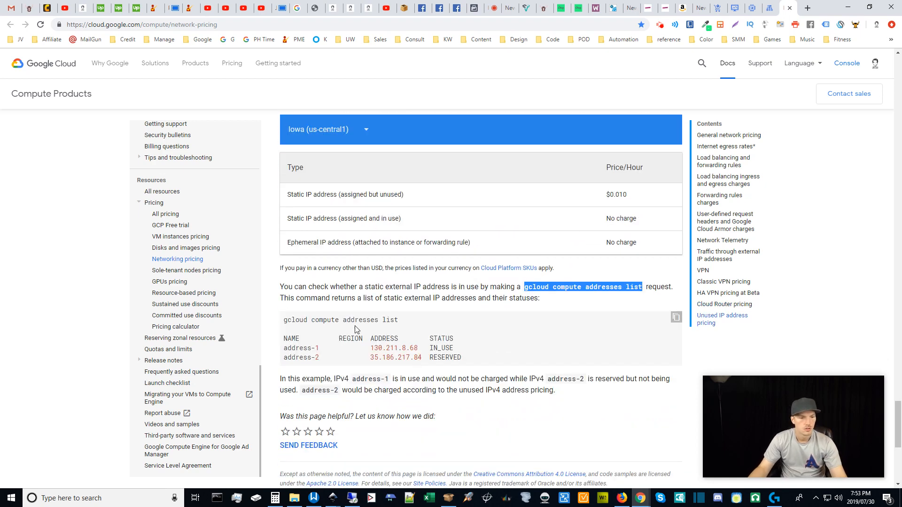
{"action": "left_click", "coordinate": [752, 5]}
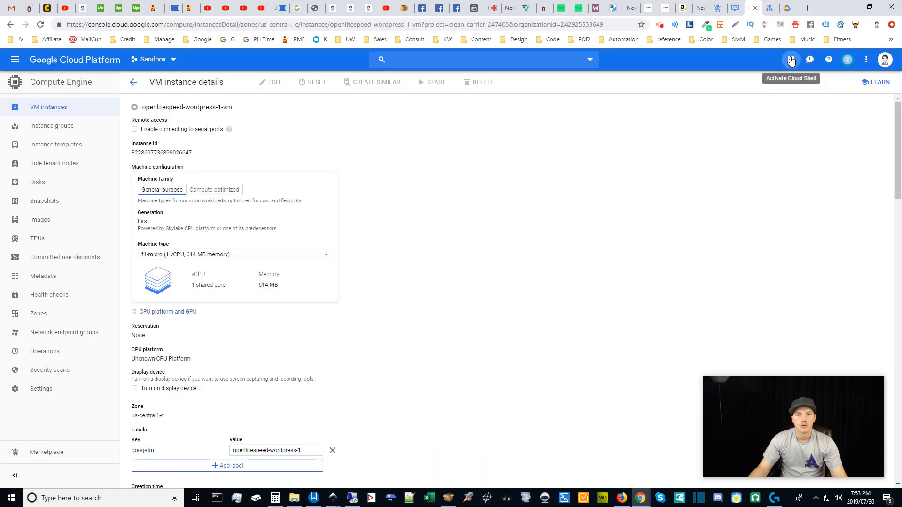
{"action": "left_click", "coordinate": [784, 7]}
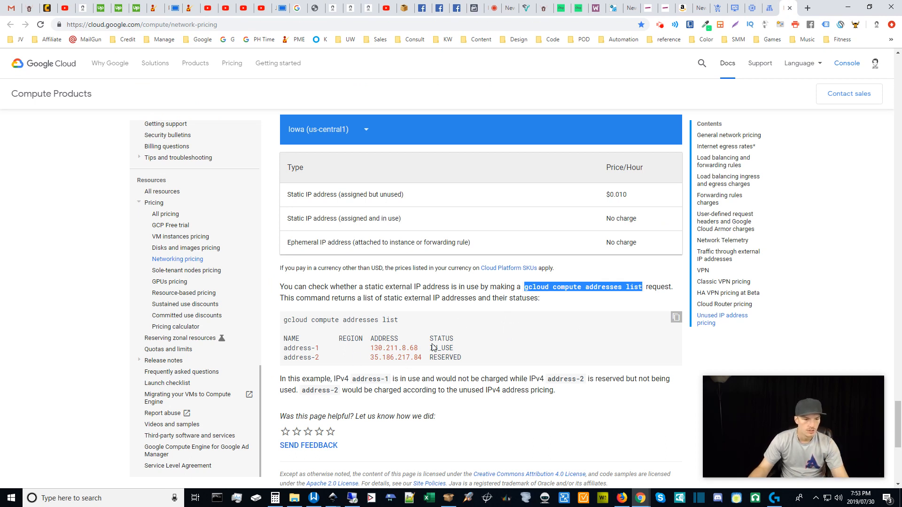
{"action": "left_click_drag", "start_coordinate": [431, 348], "coordinate": [463, 353]}
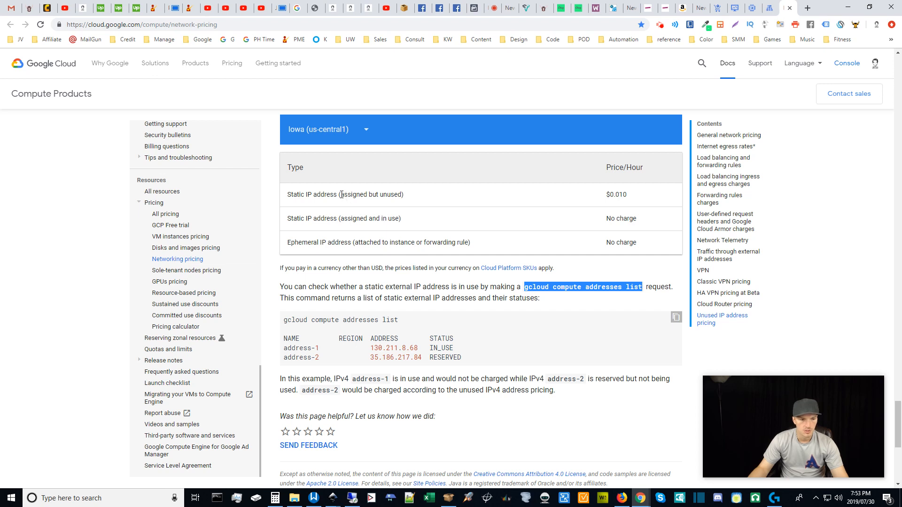
{"action": "left_click_drag", "start_coordinate": [341, 194], "coordinate": [409, 194]}
{"action": "left_click", "coordinate": [416, 197]}
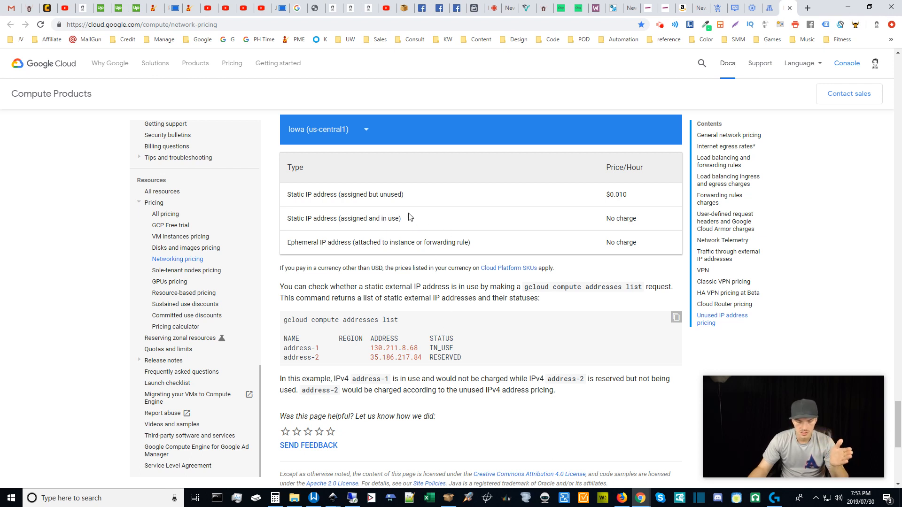
{"action": "left_click_drag", "start_coordinate": [602, 227], "coordinate": [653, 222]}
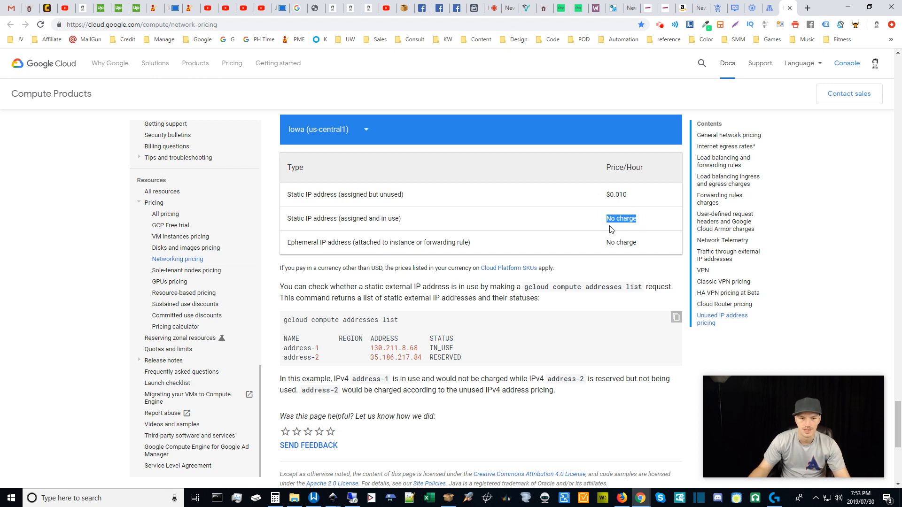
{"action": "left_click_drag", "start_coordinate": [602, 194], "coordinate": [636, 196]}
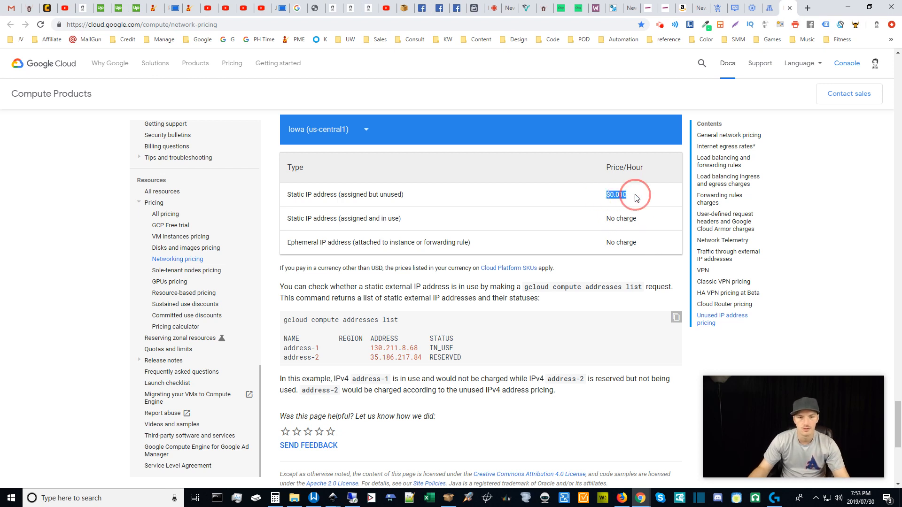
Close the pricing documentation and return to the VM edit form.
{"action": "left_click", "coordinate": [787, 8]}
{"action": "left_click", "coordinate": [769, 3]}
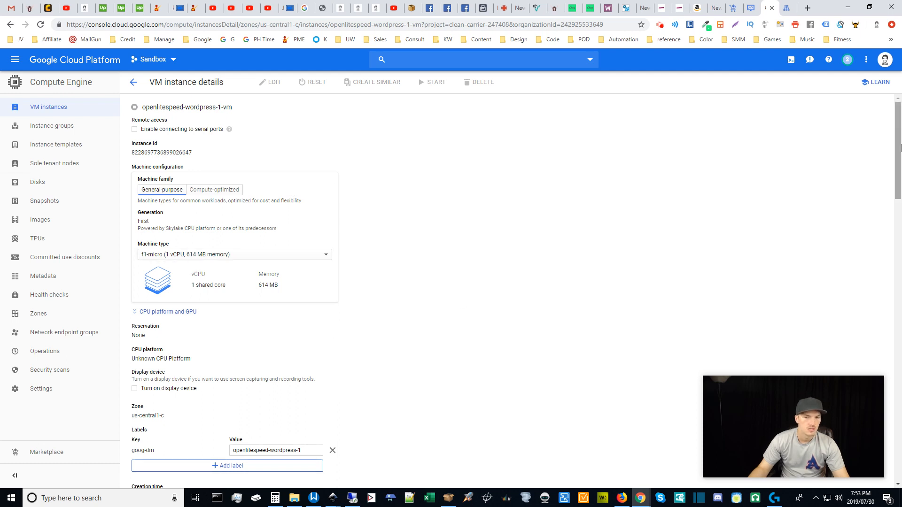
{"action": "left_click_drag", "start_coordinate": [898, 141], "coordinate": [901, 212]}
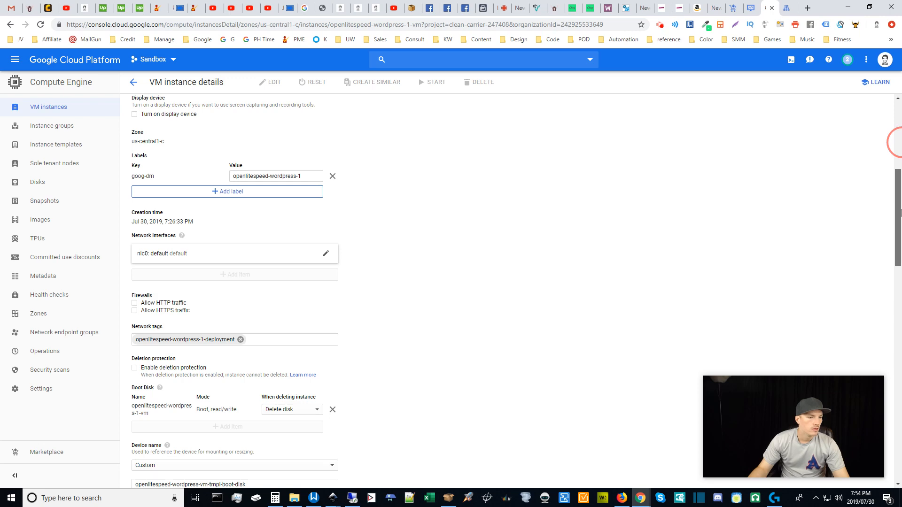
{"action": "mouse_move", "coordinate": [900, 212]}
{"action": "left_mouse_down"}
{"action": "mouse_move", "coordinate": [900, 130]}
{"action": "mouse_move", "coordinate": [899, 224]}
{"action": "left_mouse_up"}
Allow HTTP and HTTPS traffic and keep host maintenance set to Migrate.
{"action": "left_click", "coordinate": [135, 268]}
{"action": "left_click", "coordinate": [135, 261]}
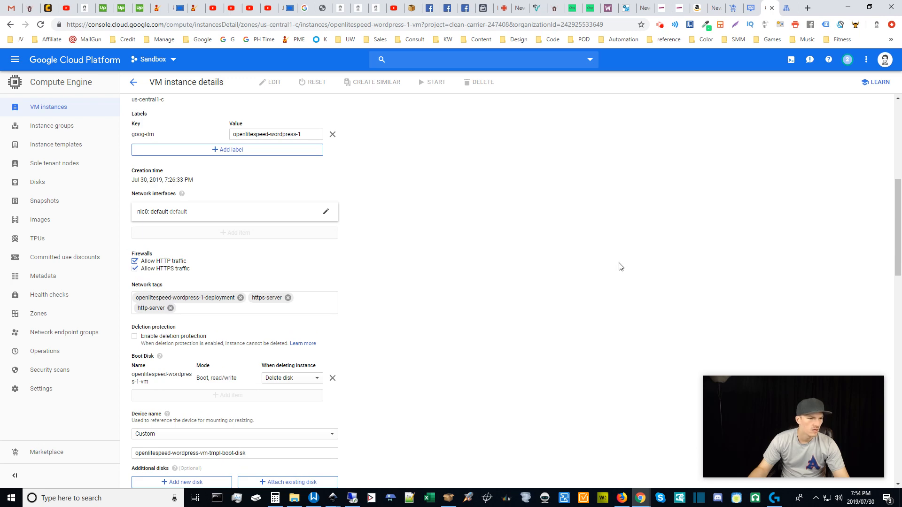
{"action": "left_click_drag", "start_coordinate": [898, 221], "coordinate": [869, 314]}
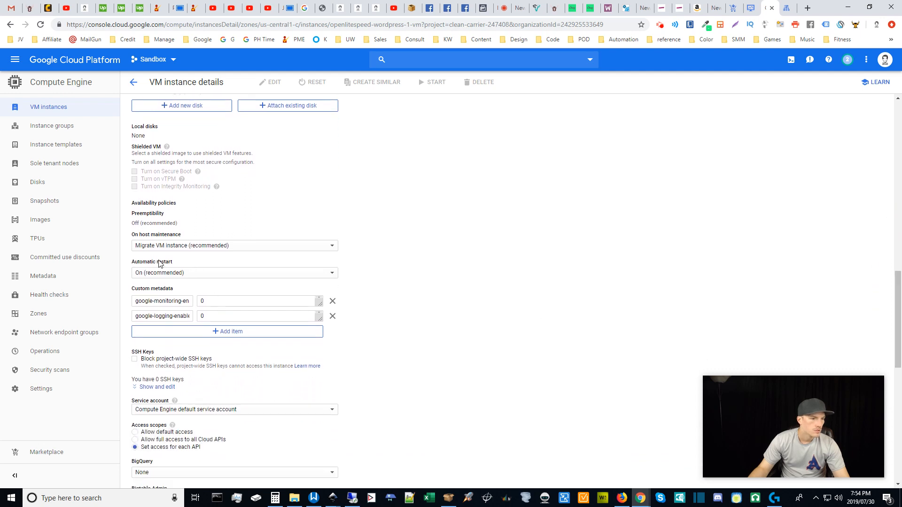
{"action": "left_click", "coordinate": [265, 247]}
{"action": "left_click", "coordinate": [267, 247]}
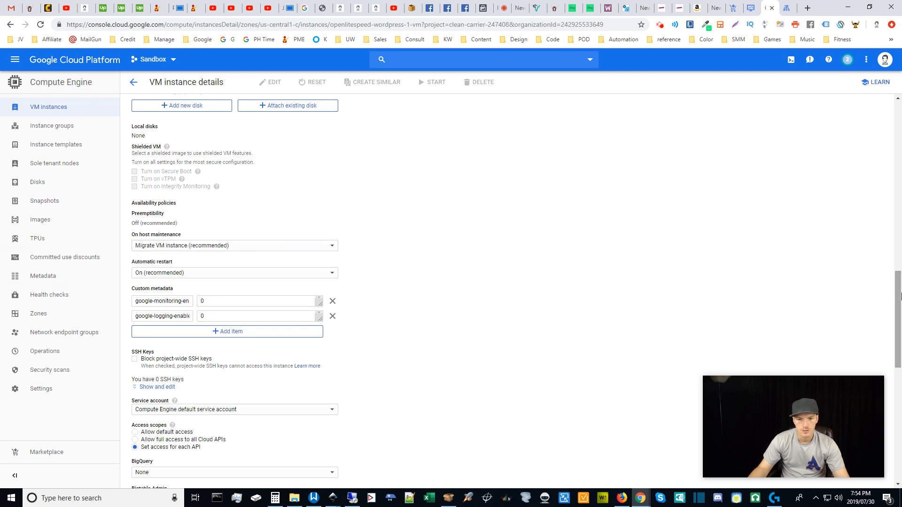
{"action": "left_click_drag", "start_coordinate": [897, 296], "coordinate": [870, 259]}
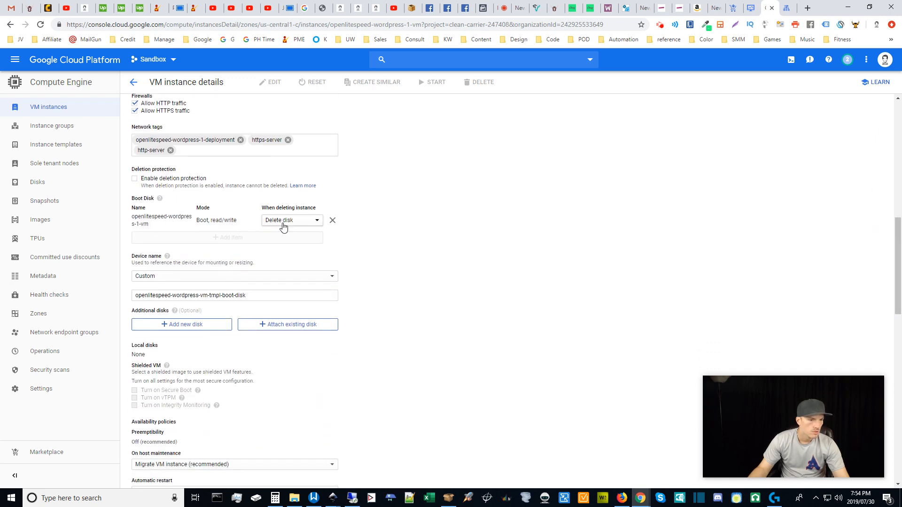
{"action": "left_click", "coordinate": [317, 223]}
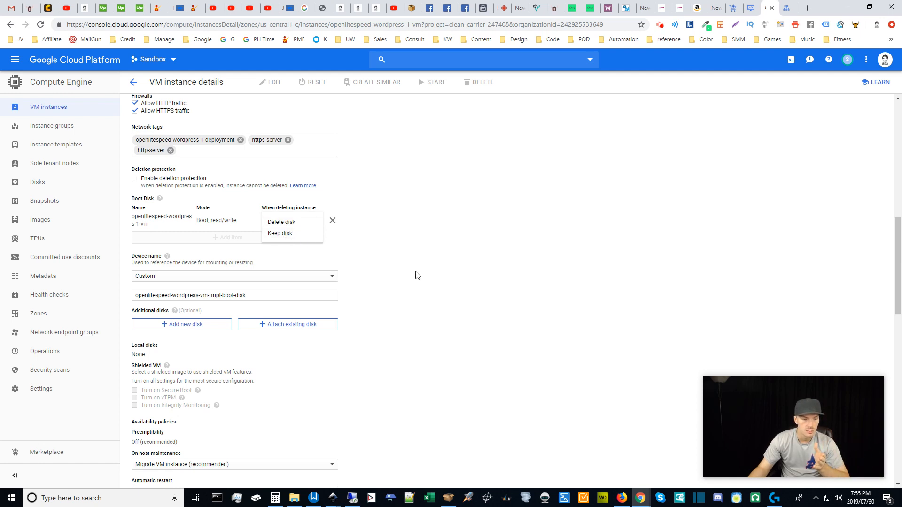
{"action": "left_click", "coordinate": [428, 286]}
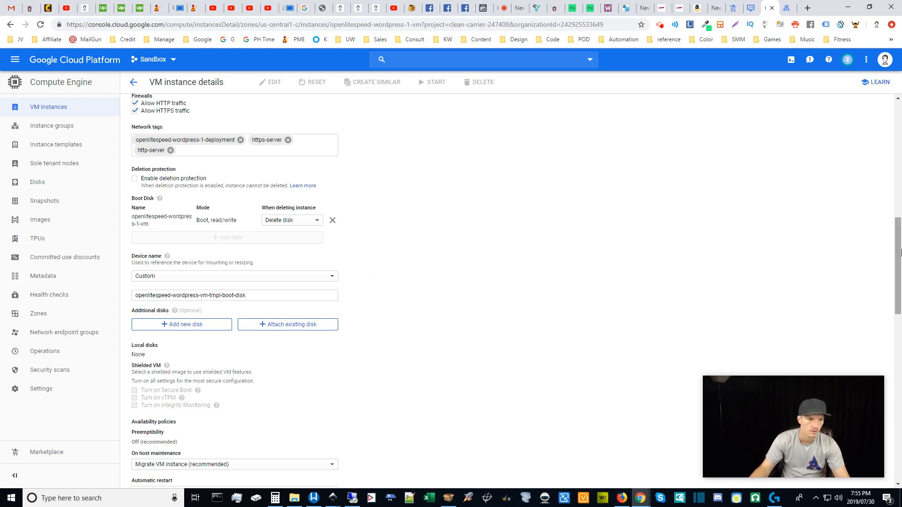
{"action": "left_click_drag", "start_coordinate": [898, 245], "coordinate": [899, 372]}
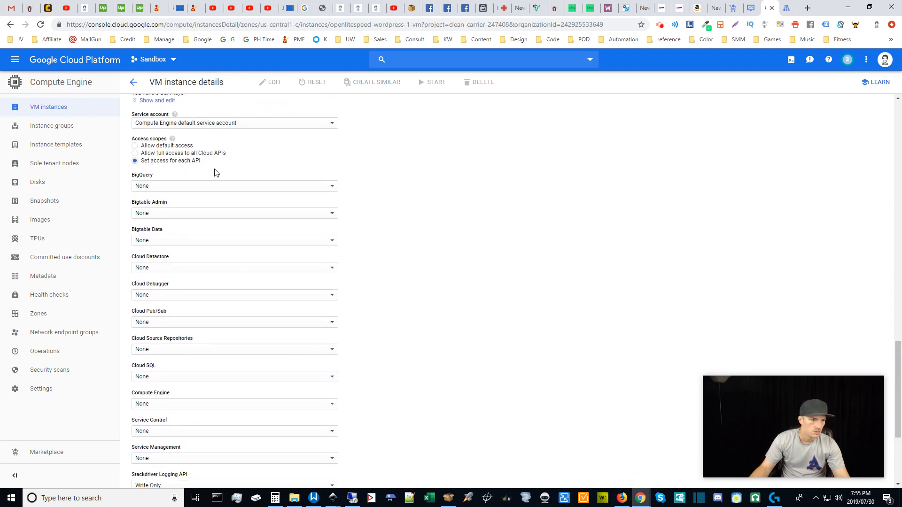
{"action": "scroll", "coordinate": [454, 285], "scroll_direction": "down", "scroll_amount": 4}
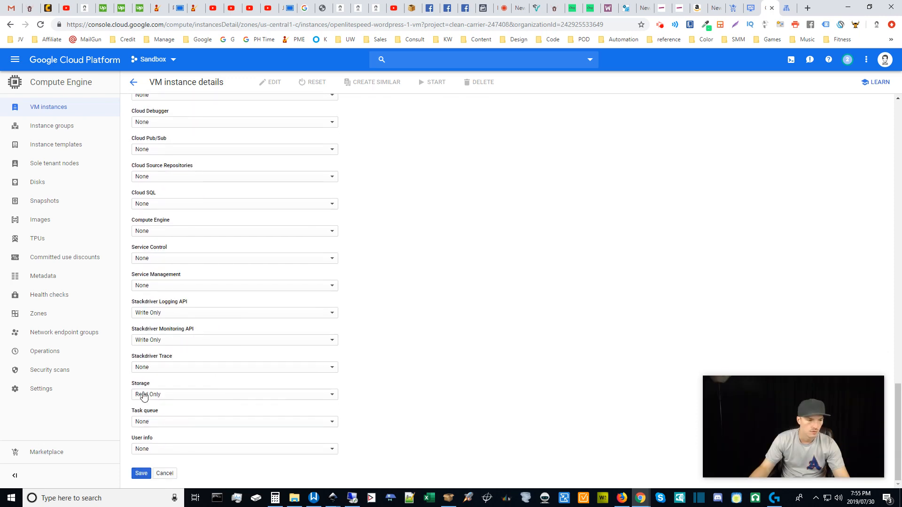
{"action": "left_click", "coordinate": [900, 412]}
{"action": "left_click_drag", "start_coordinate": [900, 412], "coordinate": [894, 94]}
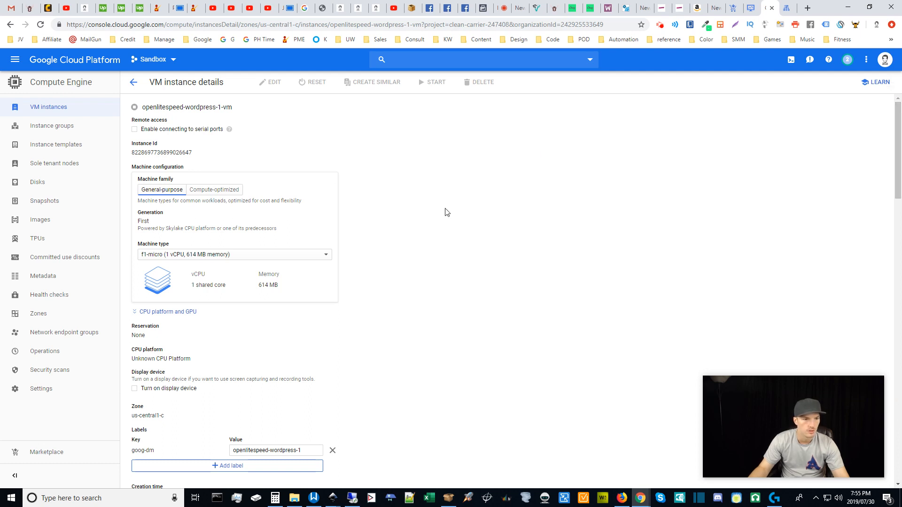
Search Google in Firefox for 'seo hosting services'.
{"action": "left_click", "coordinate": [625, 505]}
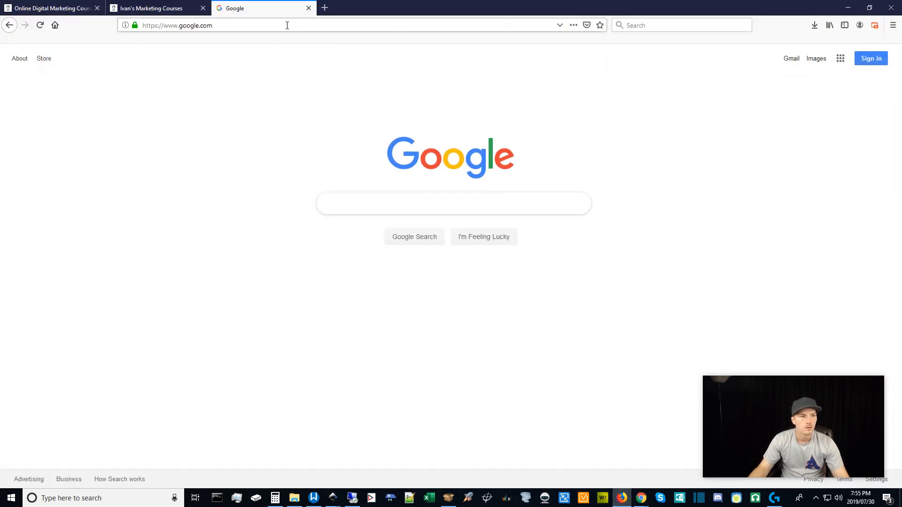
{"action": "left_click", "coordinate": [286, 27]}
{"action": "left_click", "coordinate": [358, 203]}
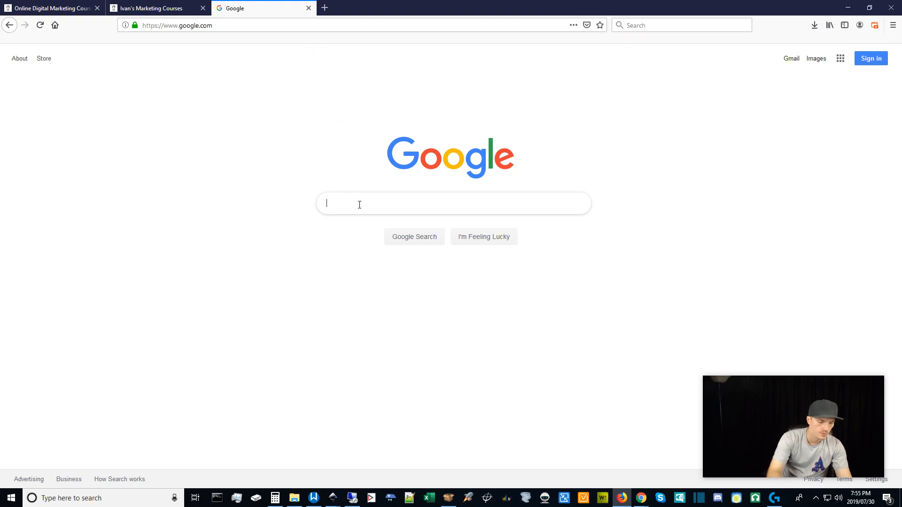
{"action": "type", "text": "seo hosting services"}
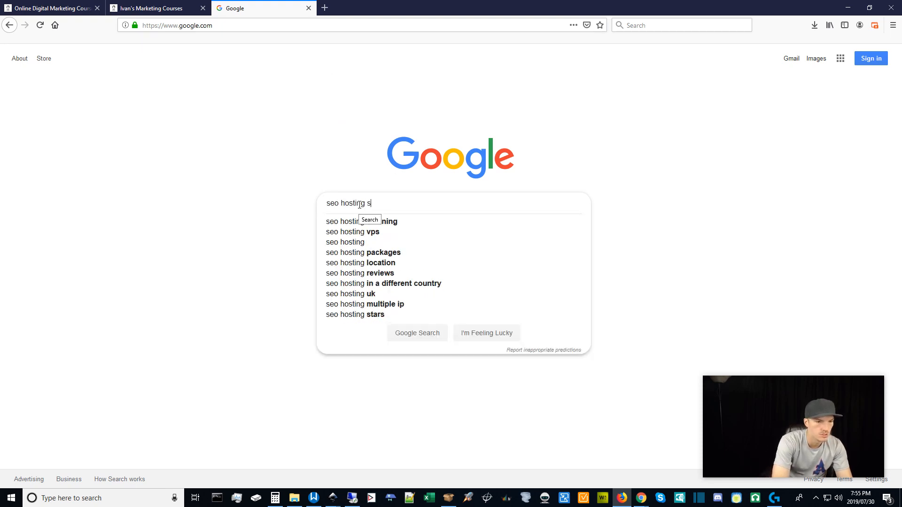
{"action": "key", "text": "Return"}
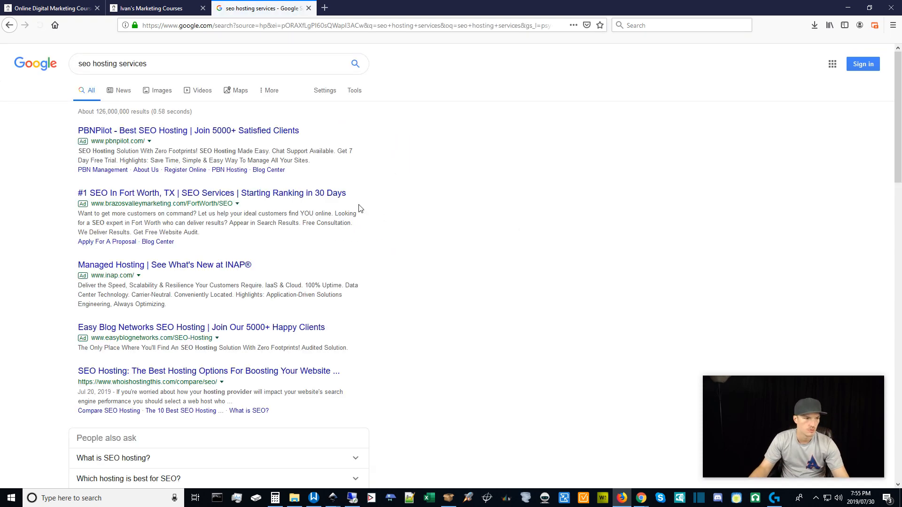
Open the comparison article, Smart SEO Hosting and aseohosting.com results in background tabs.
{"action": "scroll", "coordinate": [190, 331], "scroll_direction": "down", "scroll_amount": 5}
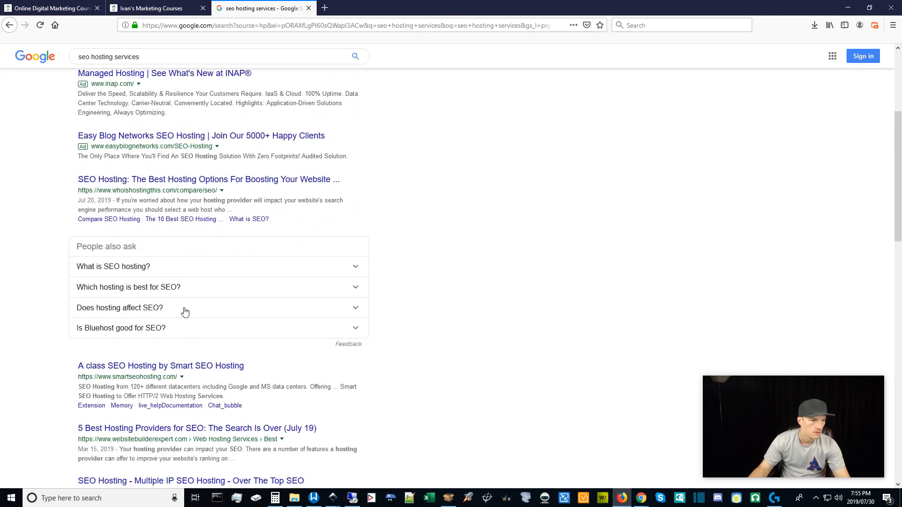
{"action": "middle_click", "coordinate": [165, 133]}
{"action": "scroll", "coordinate": [136, 177], "scroll_direction": "down", "scroll_amount": 3}
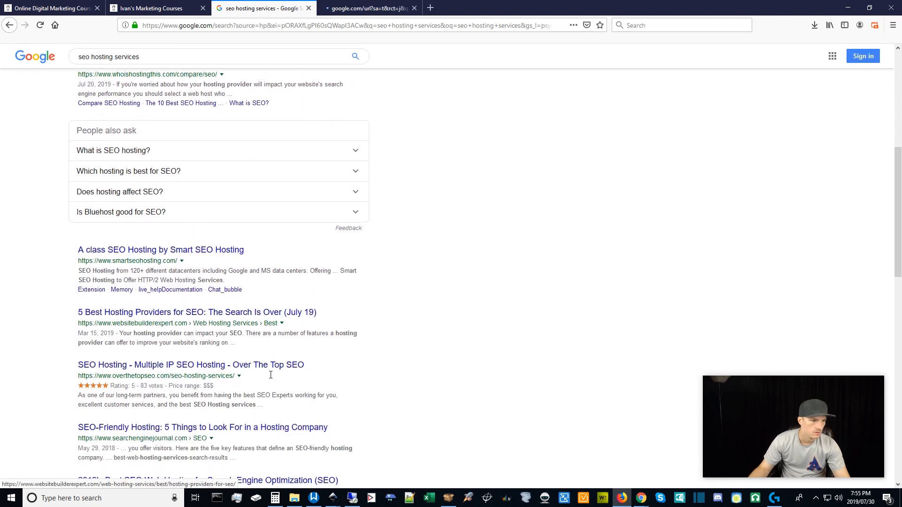
{"action": "middle_click", "coordinate": [136, 178]}
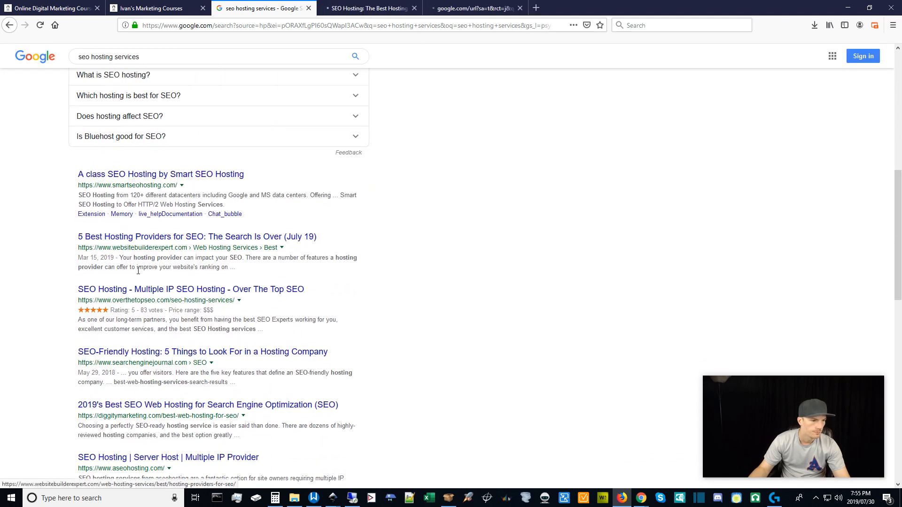
{"action": "scroll", "coordinate": [203, 386], "scroll_direction": "down", "scroll_amount": 5}
{"action": "scroll", "coordinate": [203, 386], "scroll_direction": "up", "scroll_amount": 1}
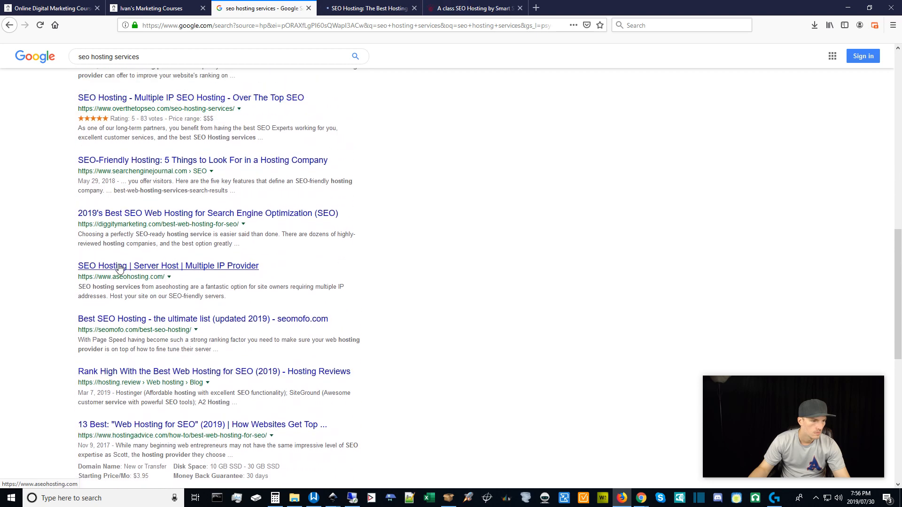
{"action": "middle_click", "coordinate": [155, 266]}
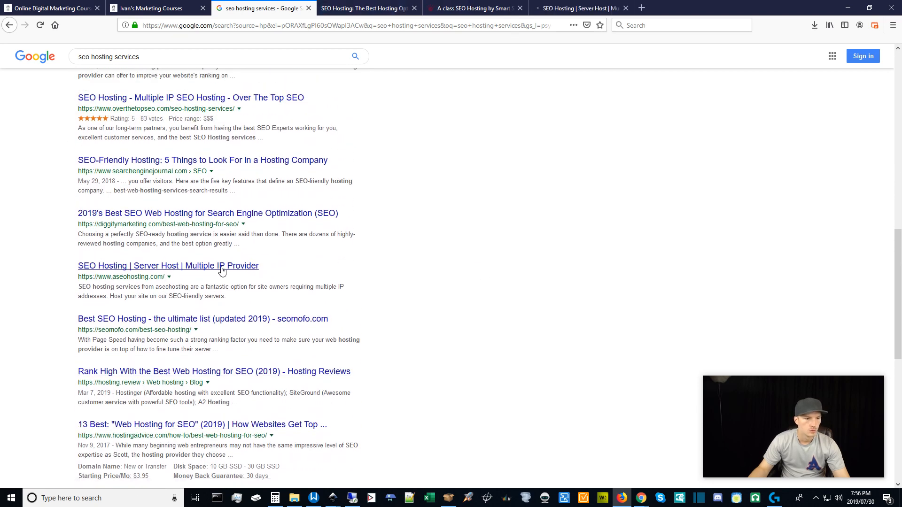
Read the WhoIsHostingThis comparison article, declining its notifications, then close it.
{"action": "left_click", "coordinate": [356, 5]}
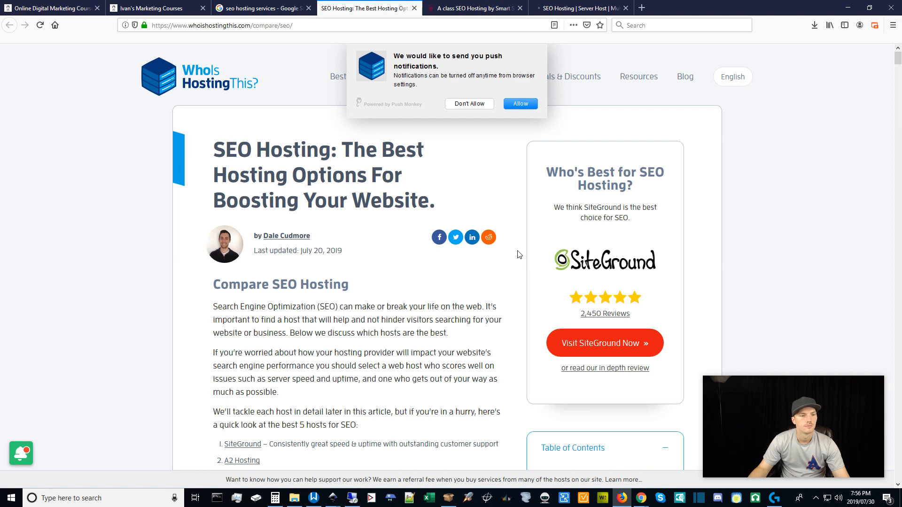
{"action": "left_click", "coordinate": [470, 105]}
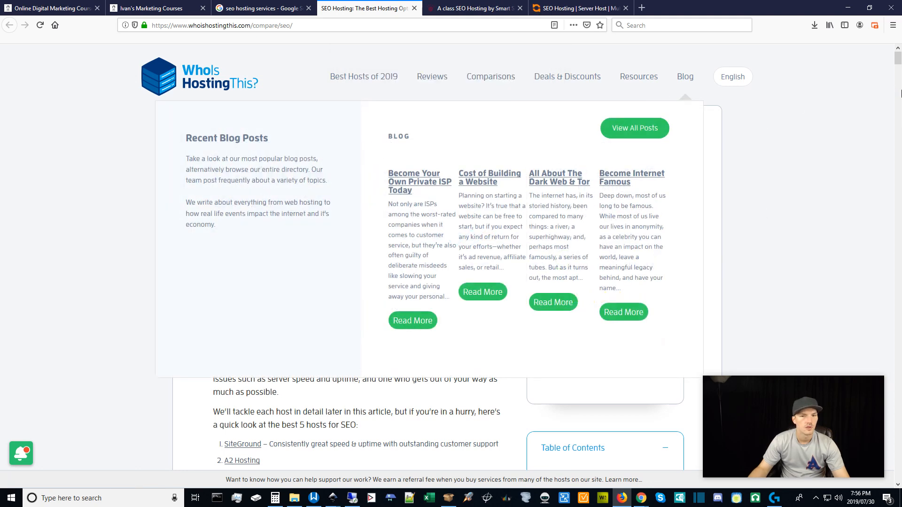
{"action": "scroll", "coordinate": [739, 242], "scroll_direction": "down", "scroll_amount": 7}
{"action": "scroll", "coordinate": [736, 246], "scroll_direction": "down", "scroll_amount": 9}
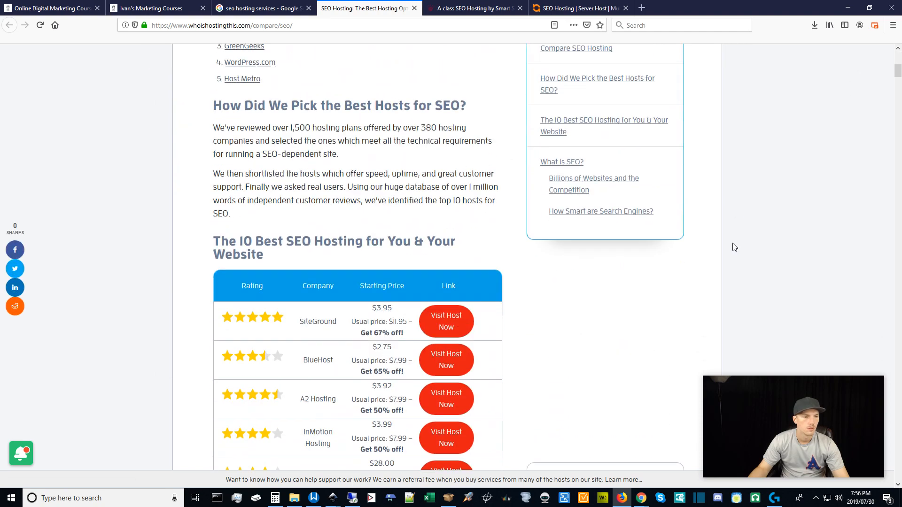
{"action": "scroll", "coordinate": [733, 246], "scroll_direction": "up", "scroll_amount": 3}
{"action": "scroll", "coordinate": [734, 248], "scroll_direction": "up", "scroll_amount": 1}
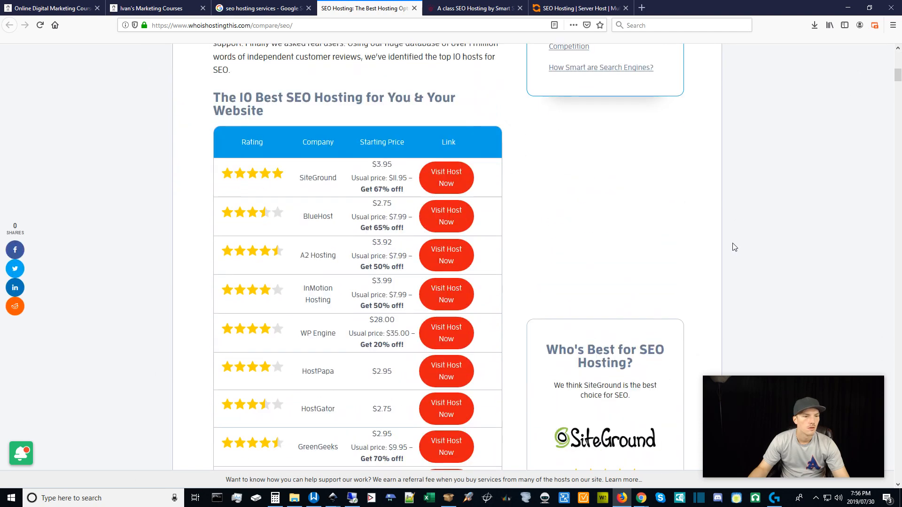
{"action": "scroll", "coordinate": [734, 247], "scroll_direction": "down", "scroll_amount": 14}
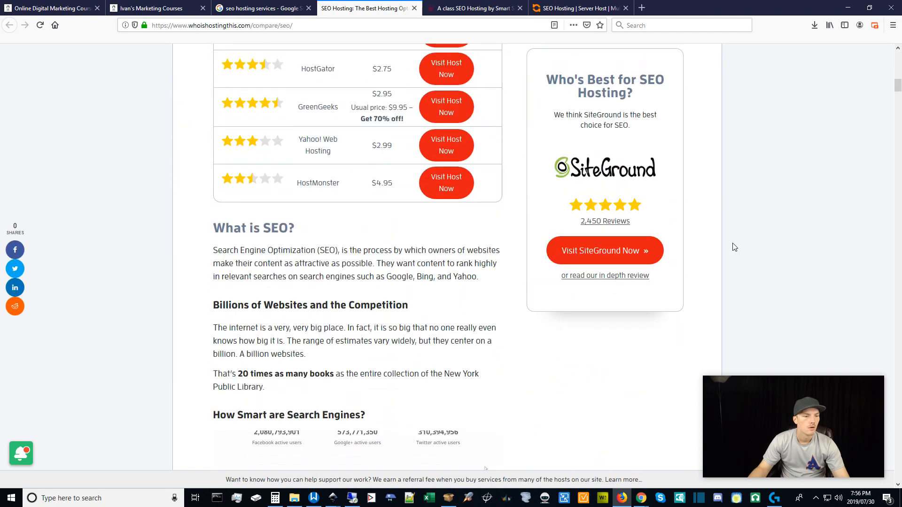
{"action": "scroll", "coordinate": [734, 247], "scroll_direction": "down", "scroll_amount": 8}
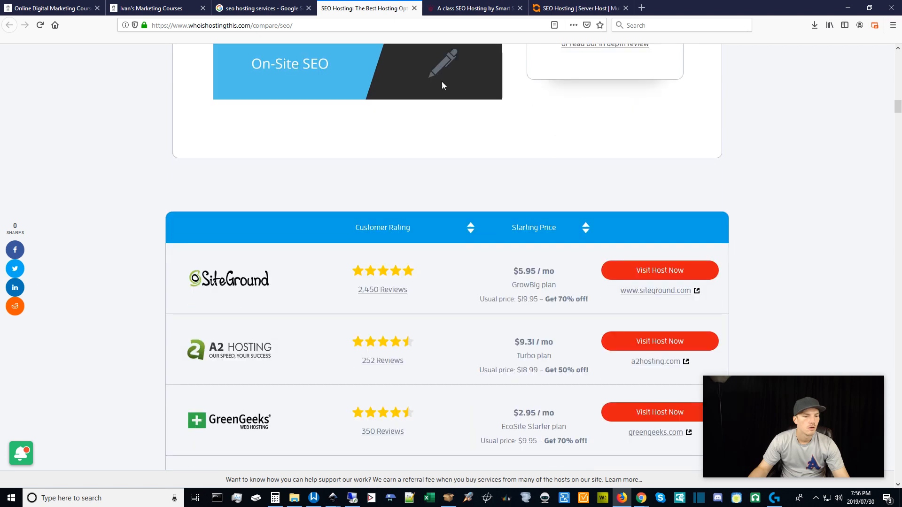
{"action": "left_click", "coordinate": [414, 9]}
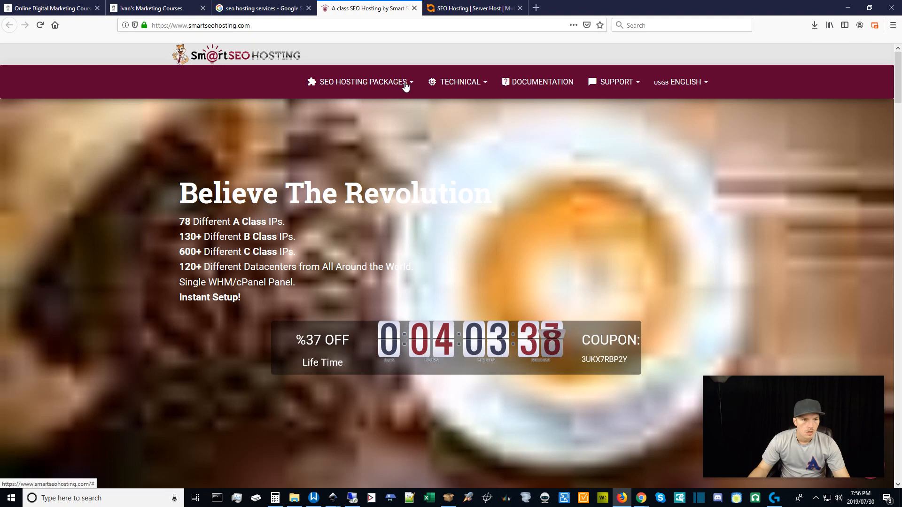
Browse Smart SEO Hosting's package grid and open the C-Class USA package details.
{"action": "left_click_drag", "start_coordinate": [897, 90], "coordinate": [893, 203]}
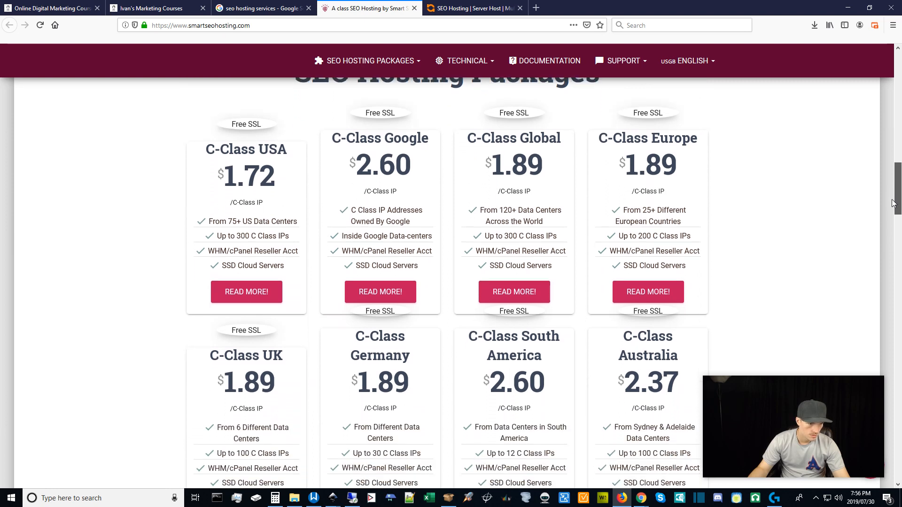
{"action": "left_click_drag", "start_coordinate": [893, 203], "coordinate": [891, 200]}
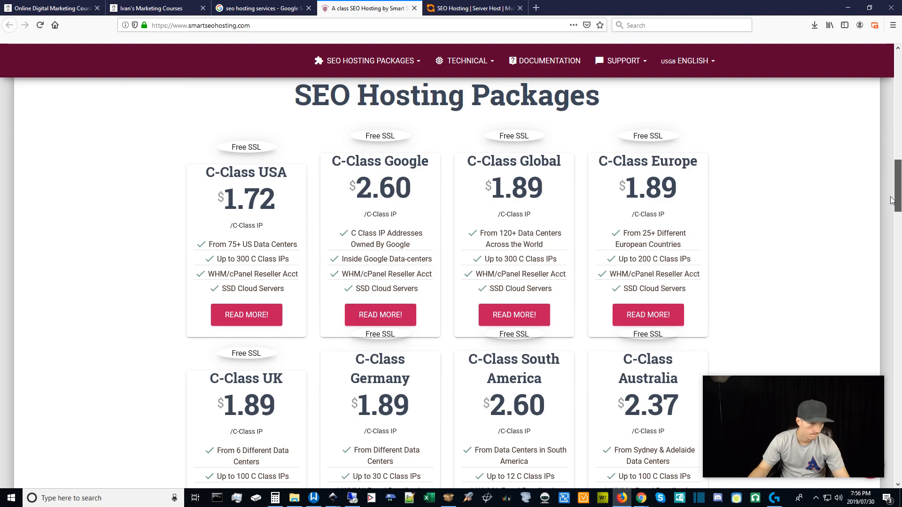
{"action": "left_click_drag", "start_coordinate": [892, 201], "coordinate": [872, 203]}
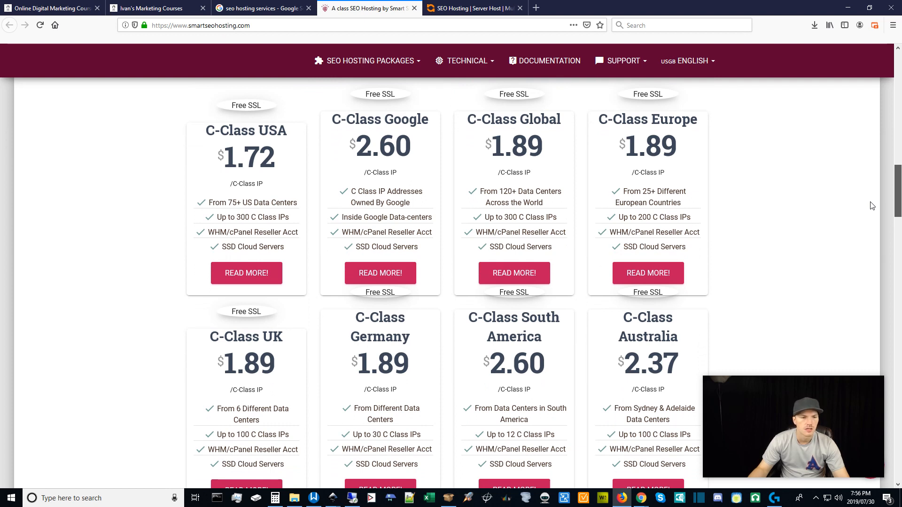
{"action": "scroll", "coordinate": [872, 205], "scroll_direction": "up", "scroll_amount": 1}
{"action": "scroll", "coordinate": [871, 213], "scroll_direction": "down", "scroll_amount": 2}
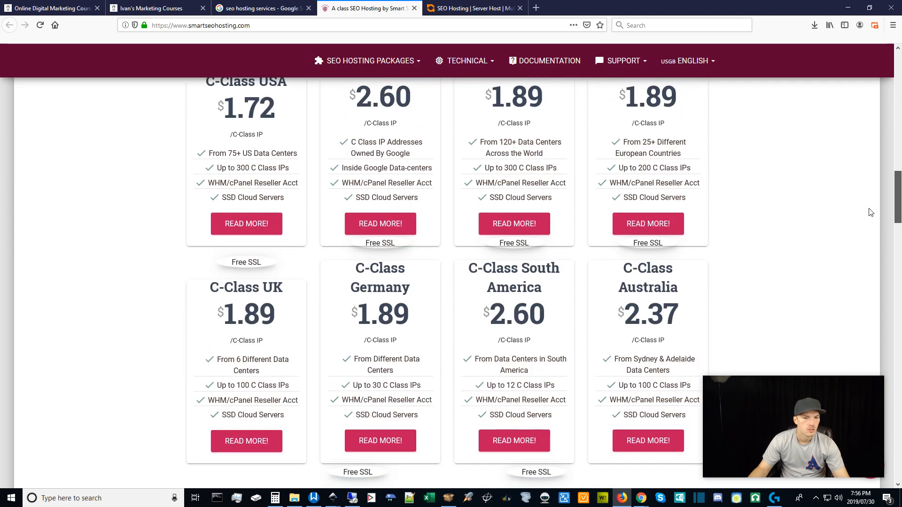
{"action": "scroll", "coordinate": [870, 212], "scroll_direction": "down", "scroll_amount": 9}
{"action": "scroll", "coordinate": [870, 210], "scroll_direction": "up", "scroll_amount": 7}
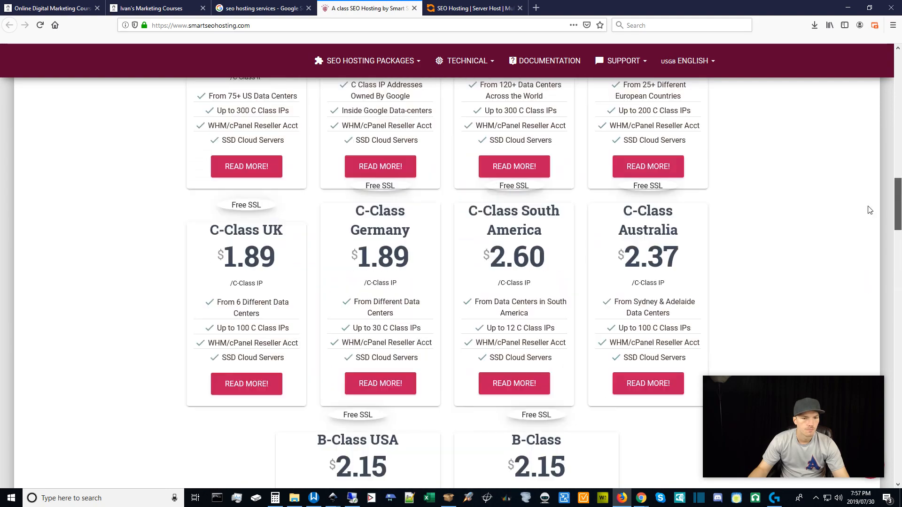
{"action": "scroll", "coordinate": [869, 210], "scroll_direction": "up", "scroll_amount": 4}
{"action": "left_click", "coordinate": [245, 383]}
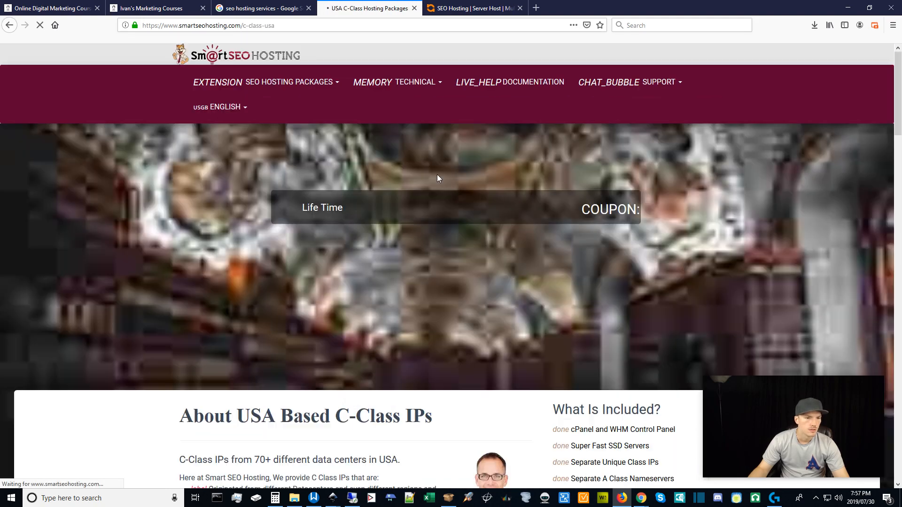
{"action": "key", "text": "ctrl+Tab"}
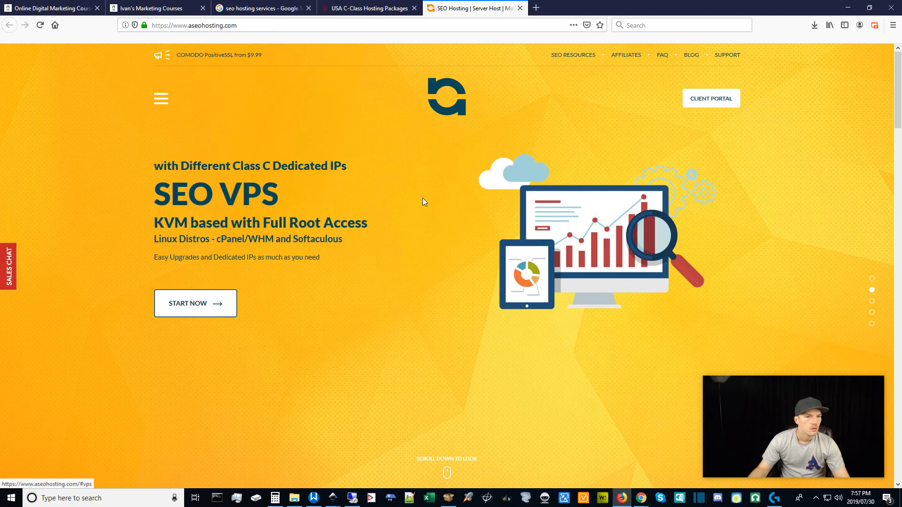
Scroll aseohosting.com to the Build a Hosting Plan section showing 3 US IPs at $14.25 monthly.
{"action": "left_click_drag", "start_coordinate": [899, 94], "coordinate": [900, 168]}
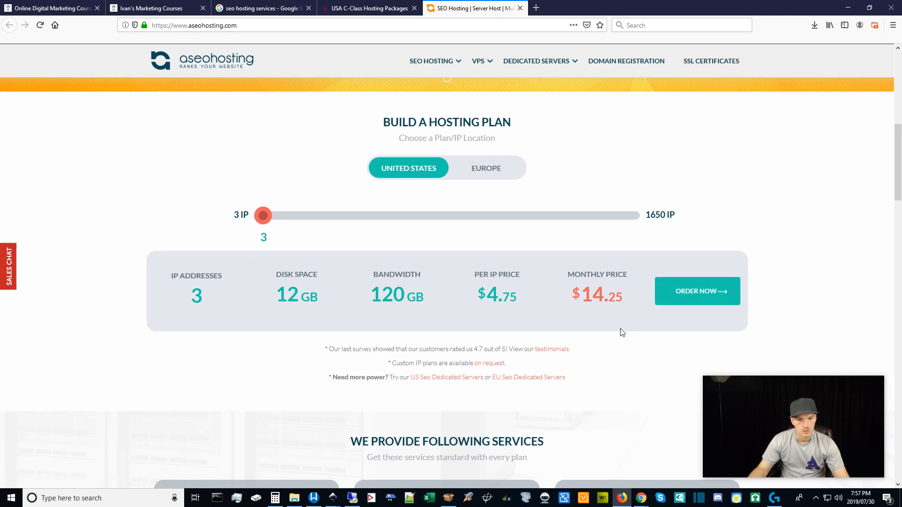
Raise the ASEOHosting plan to 10 IPs (40 GB disk, 400 GB bandwidth) and highlight the $47.50 monthly price.
{"action": "mouse_move", "coordinate": [262, 216]}
{"action": "left_mouse_down"}
{"action": "mouse_move", "coordinate": [282, 223]}
{"action": "mouse_move", "coordinate": [258, 217]}
{"action": "left_mouse_up"}
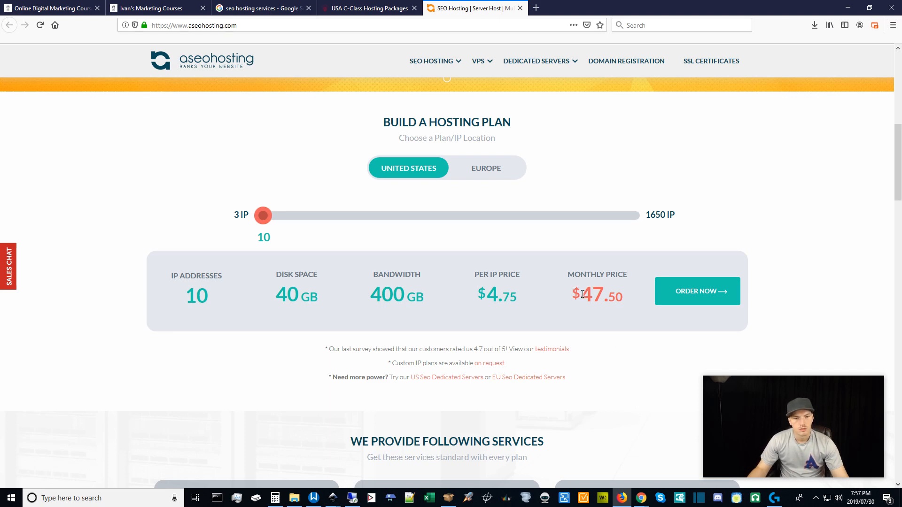
{"action": "left_click_drag", "start_coordinate": [582, 295], "coordinate": [624, 296]}
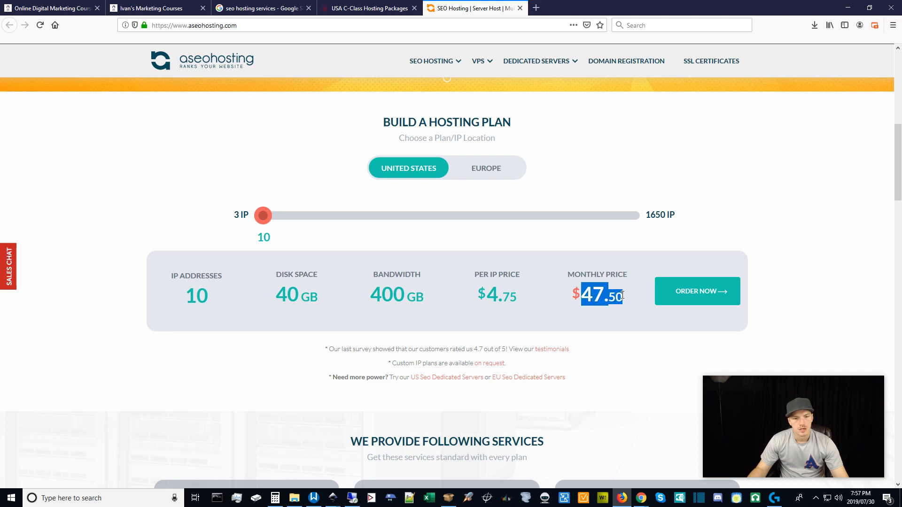
{"action": "left_click", "coordinate": [635, 360]}
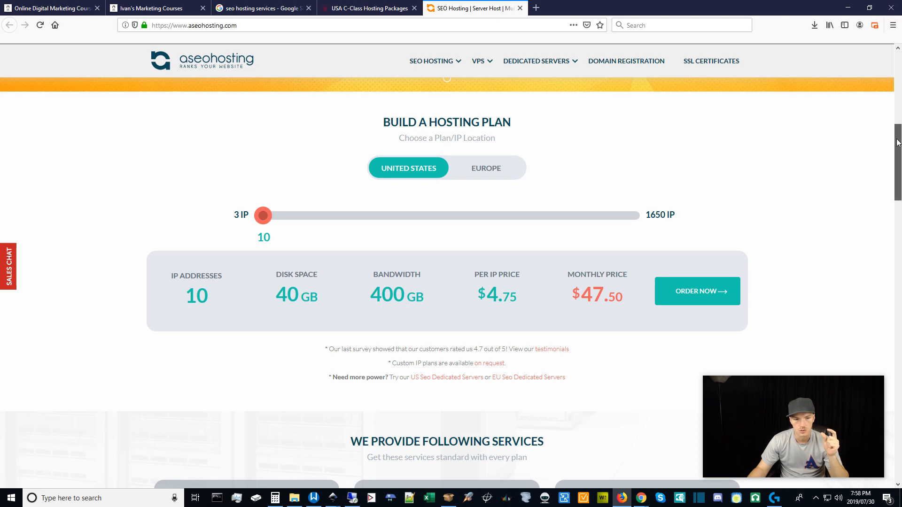
{"action": "left_click_drag", "start_coordinate": [897, 142], "coordinate": [899, 162]}
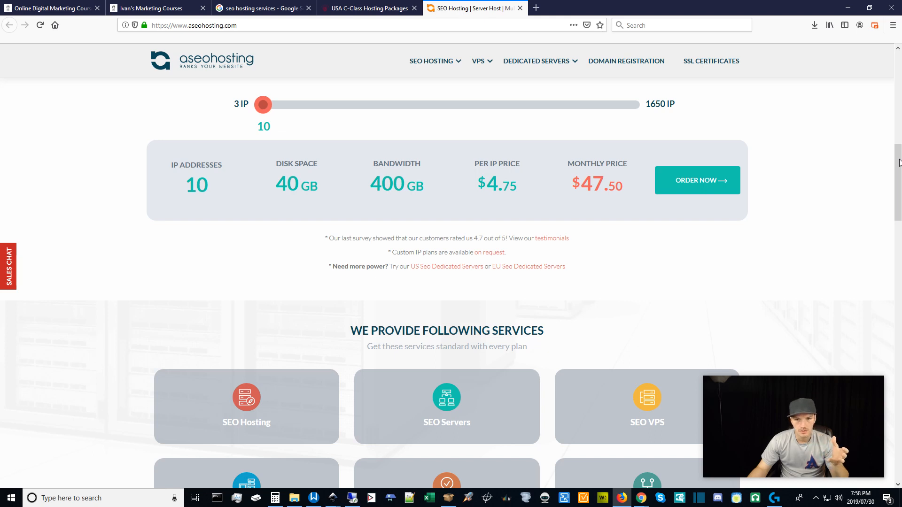
Scroll through the ASEOHosting services grid, then minimize Firefox to return to the GCP VM details.
{"action": "left_click_drag", "start_coordinate": [899, 162], "coordinate": [899, 179]}
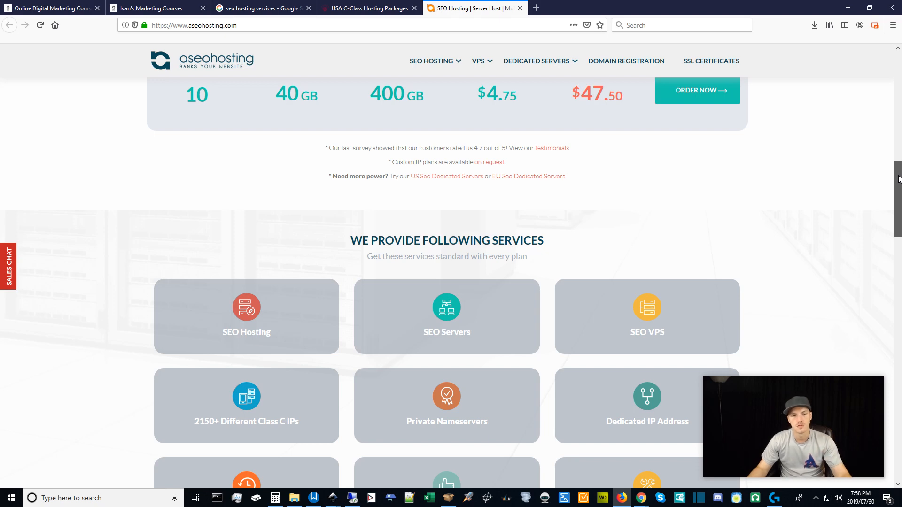
{"action": "scroll", "coordinate": [675, 190], "scroll_direction": "down", "scroll_amount": 3}
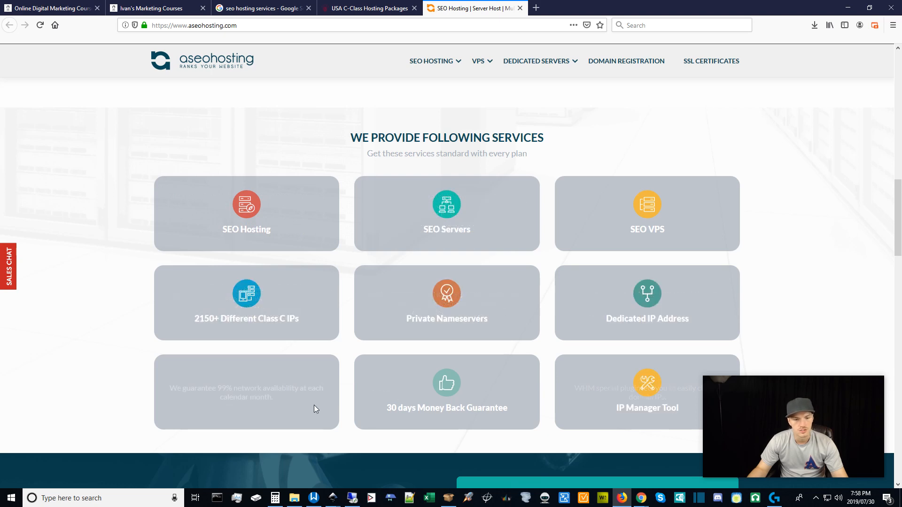
{"action": "left_click_drag", "start_coordinate": [900, 213], "coordinate": [898, 153]}
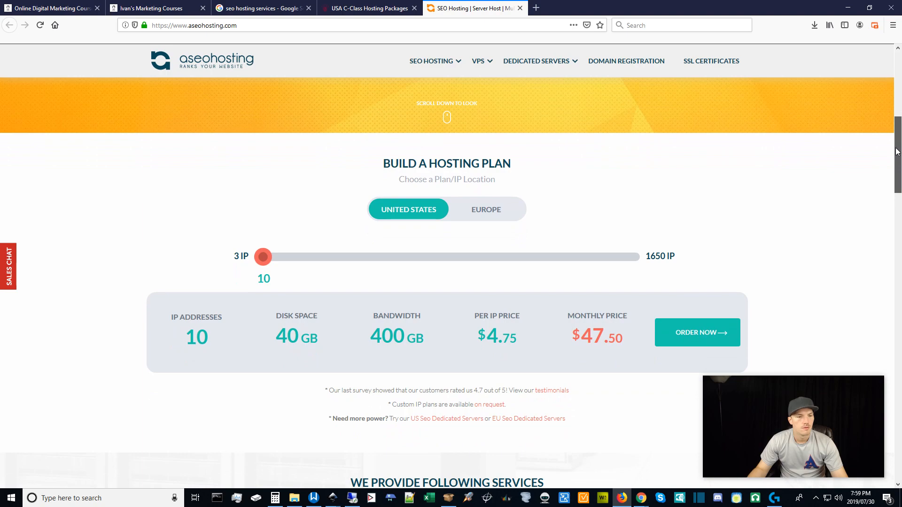
{"action": "left_click", "coordinate": [847, 9]}
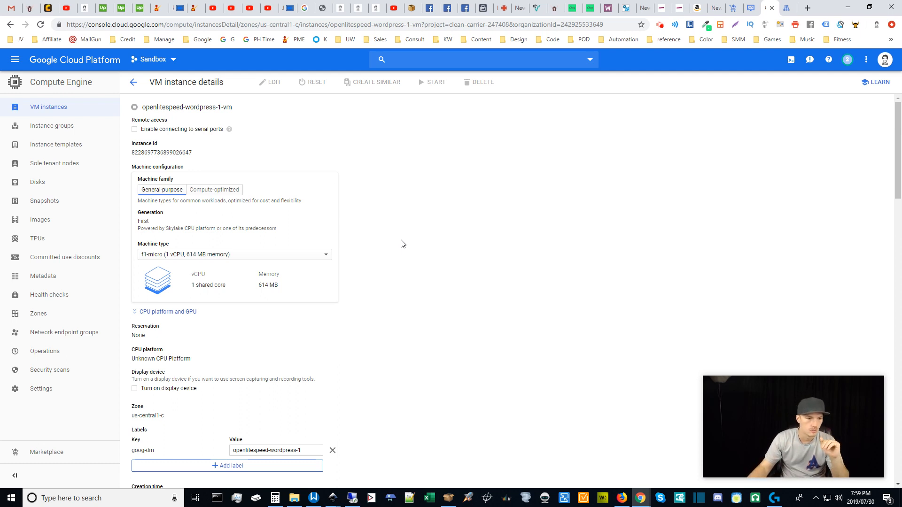
{"action": "left_click", "coordinate": [325, 256]}
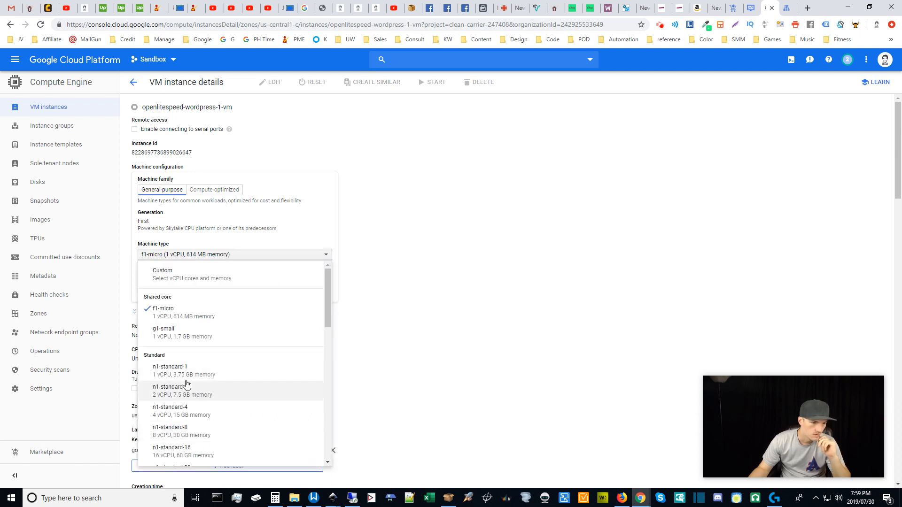
{"action": "left_click", "coordinate": [326, 255]}
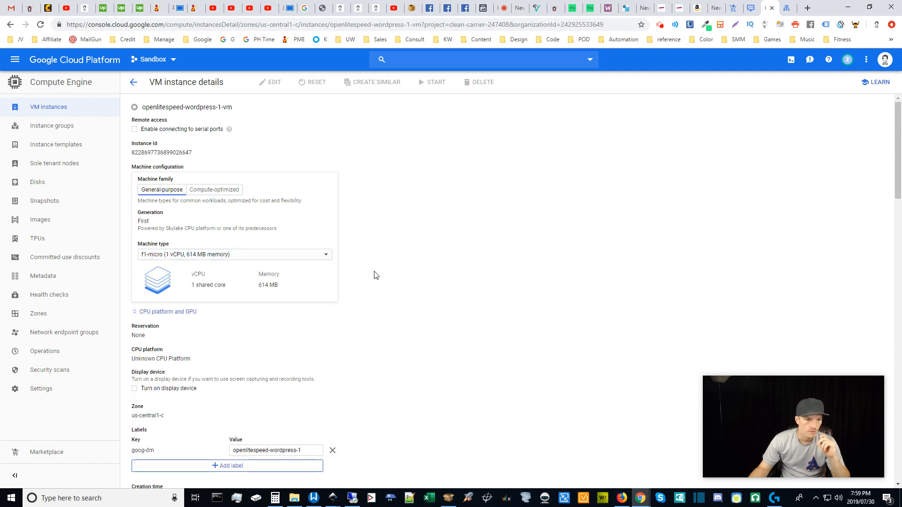
{"action": "left_click", "coordinate": [324, 280]}
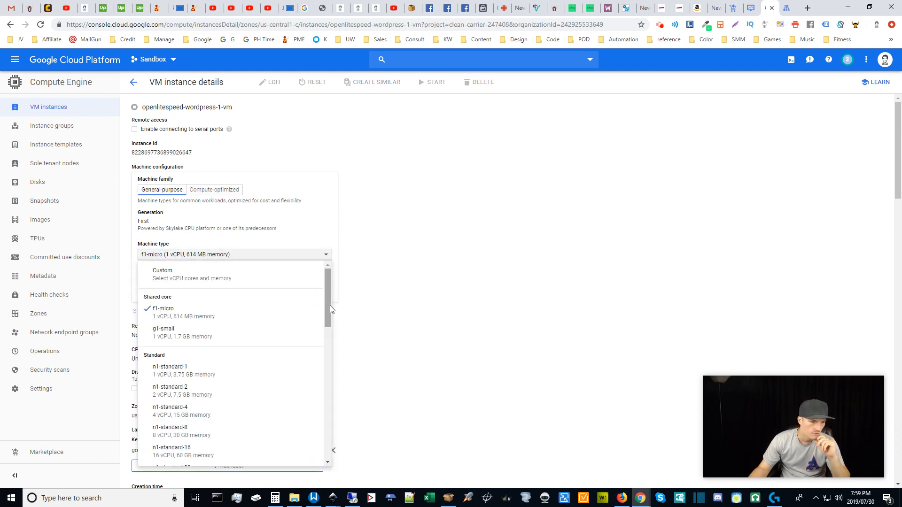
{"action": "mouse_move", "coordinate": [330, 305]}
{"action": "left_mouse_down"}
{"action": "mouse_move", "coordinate": [327, 339]}
{"action": "mouse_move", "coordinate": [325, 313]}
{"action": "left_mouse_up"}
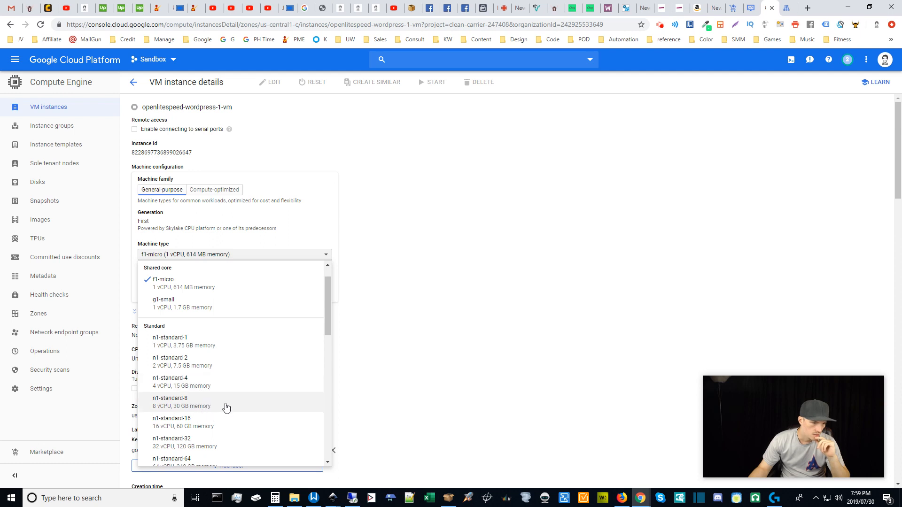
{"action": "left_click", "coordinate": [325, 256]}
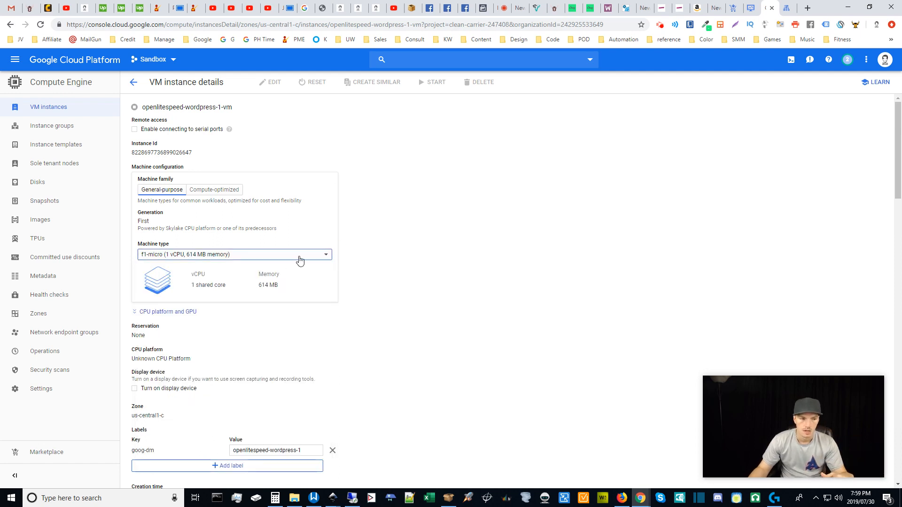
{"action": "left_click", "coordinate": [202, 256]}
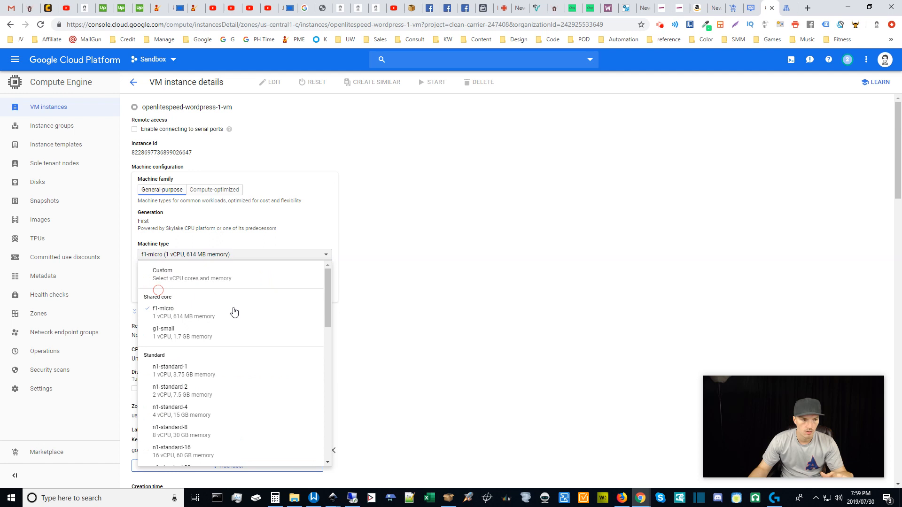
{"action": "left_click", "coordinate": [183, 314]}
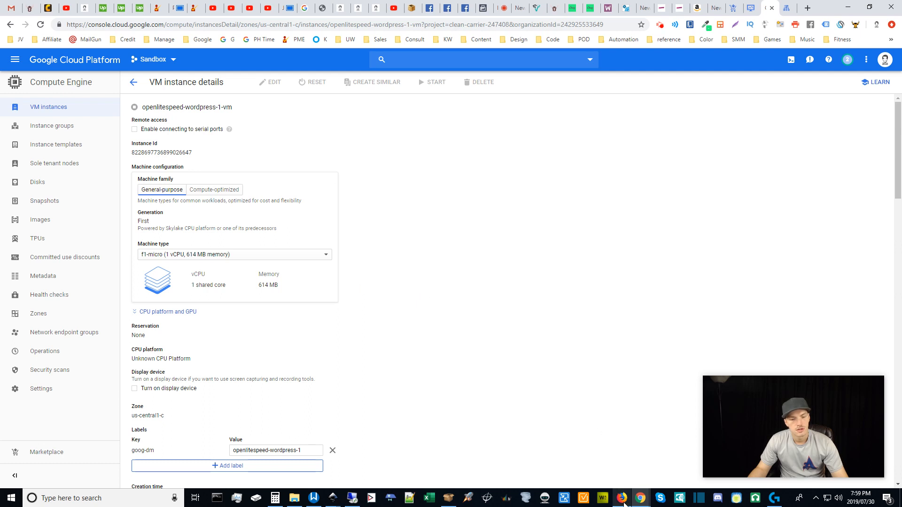
{"action": "mouse_move", "coordinate": [624, 504]}
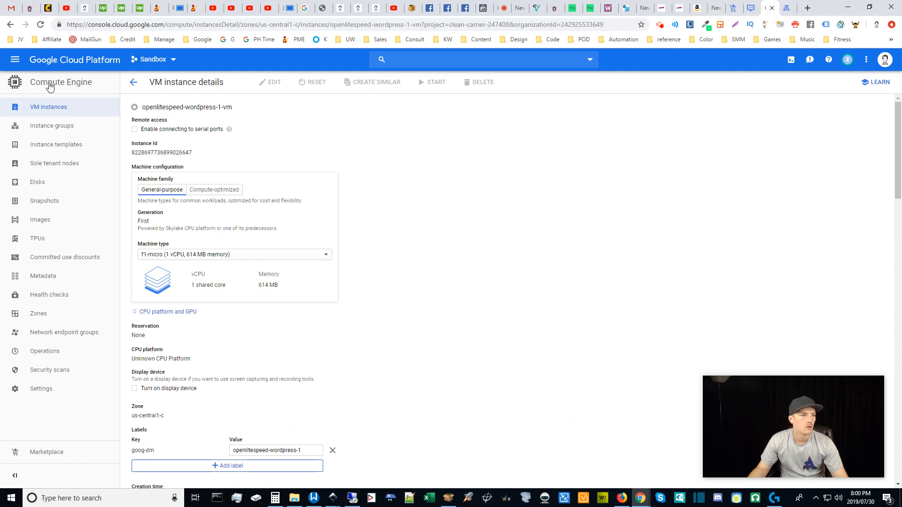
Return to the Compute Engine VM instances list, briefly opening and closing the main navigation menu.
{"action": "left_click", "coordinate": [47, 108]}
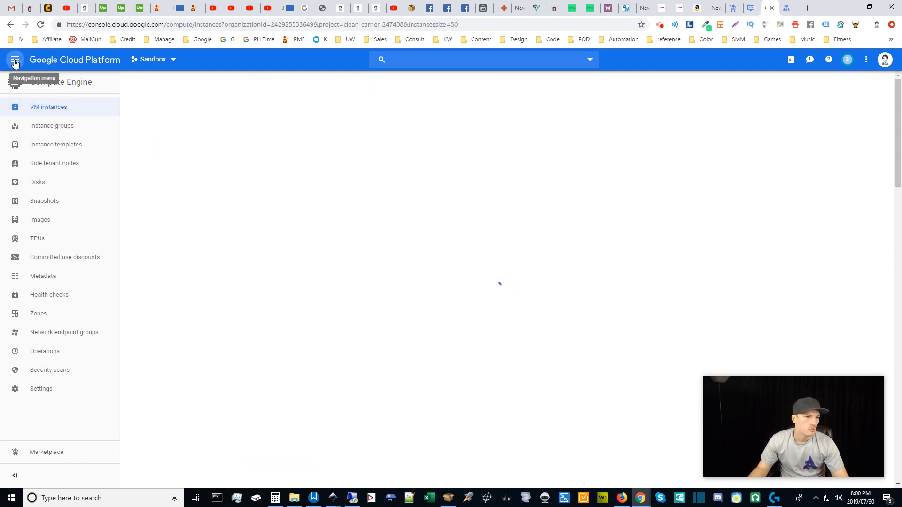
{"action": "left_click", "coordinate": [239, 183]}
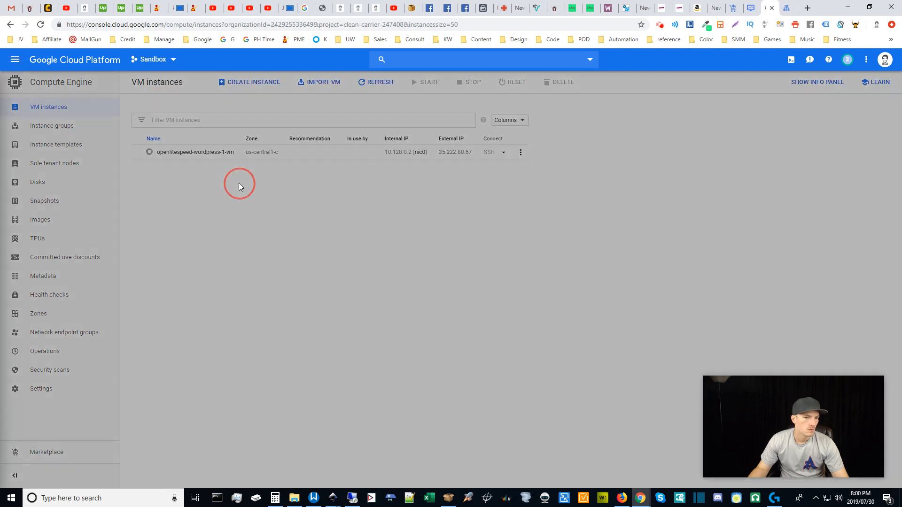
{"action": "left_click", "coordinate": [15, 59]}
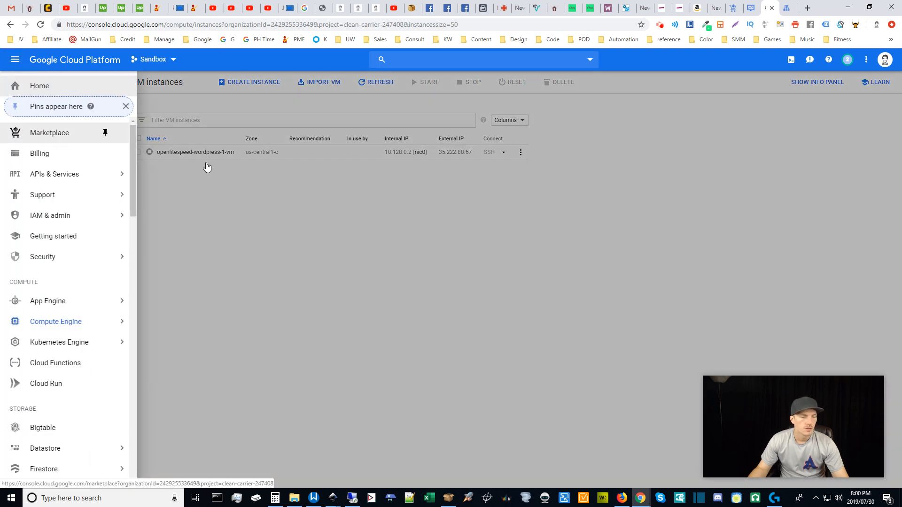
{"action": "left_click", "coordinate": [255, 225]}
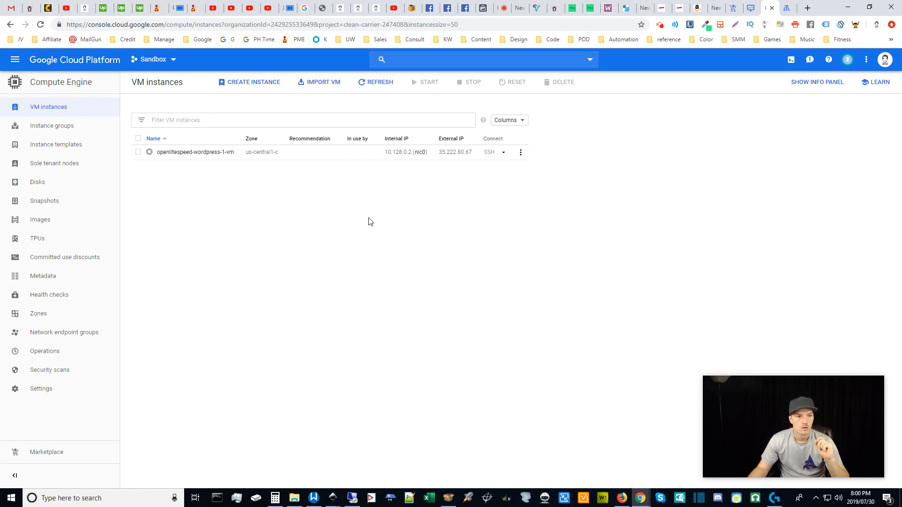
Check the m4-click DNS zone's A record IP 35.222.80.67 and browse the navigation menu.
{"action": "left_click", "coordinate": [788, 6]}
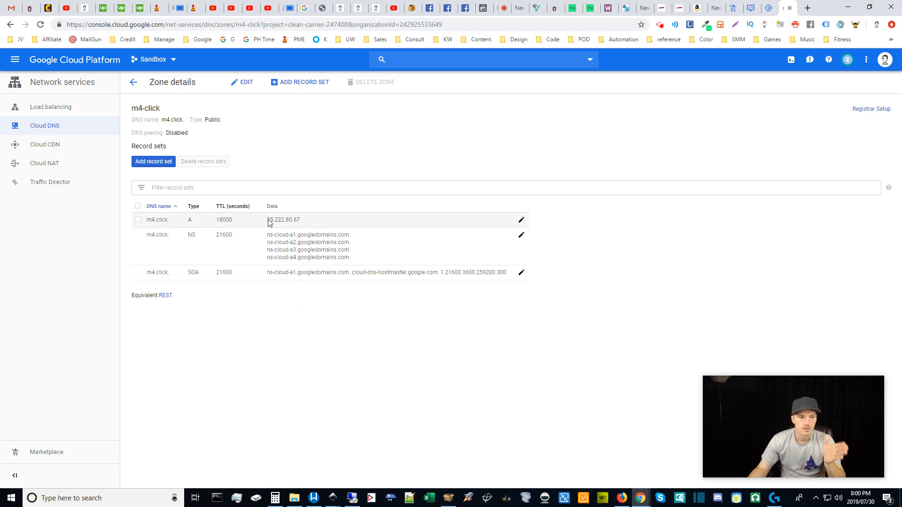
{"action": "left_click_drag", "start_coordinate": [268, 220], "coordinate": [304, 215]}
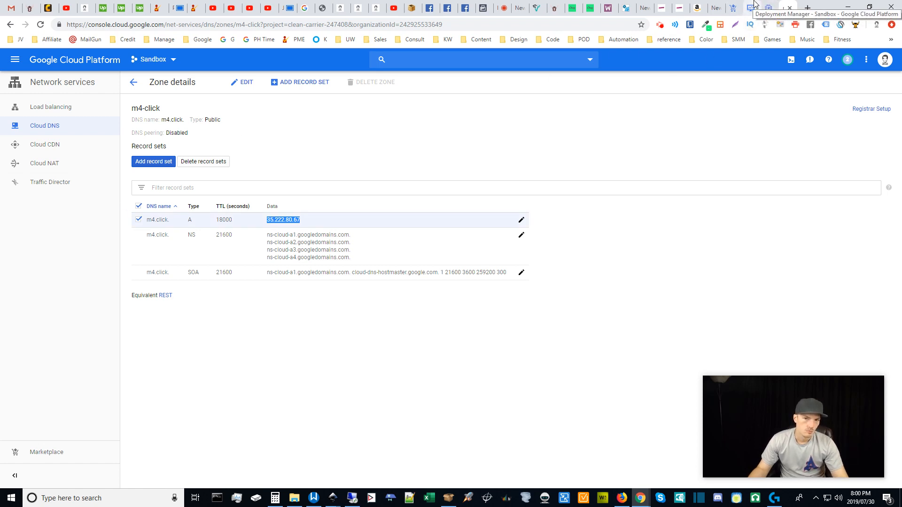
{"action": "left_click", "coordinate": [15, 61]}
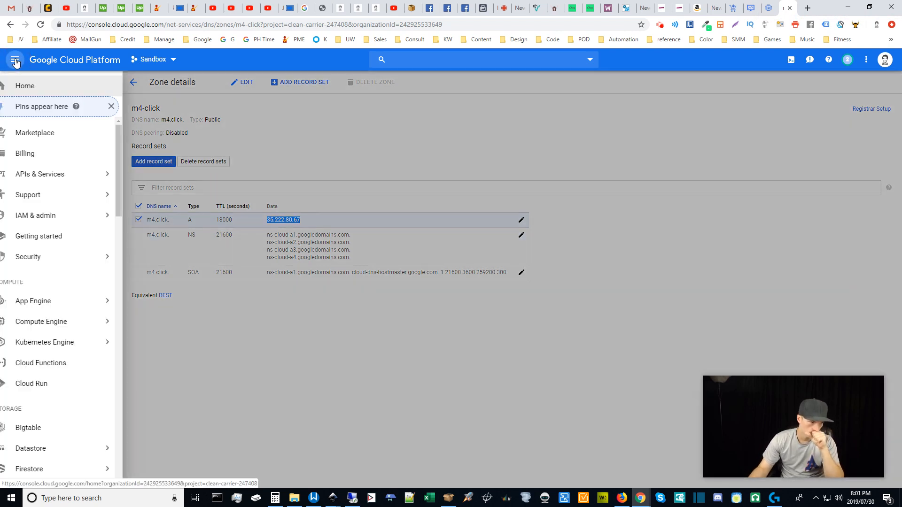
{"action": "mouse_move", "coordinate": [134, 205]}
{"action": "left_mouse_down"}
{"action": "mouse_move", "coordinate": [132, 347]}
{"action": "mouse_move", "coordinate": [137, 275]}
{"action": "mouse_move", "coordinate": [137, 289]}
{"action": "left_mouse_up"}
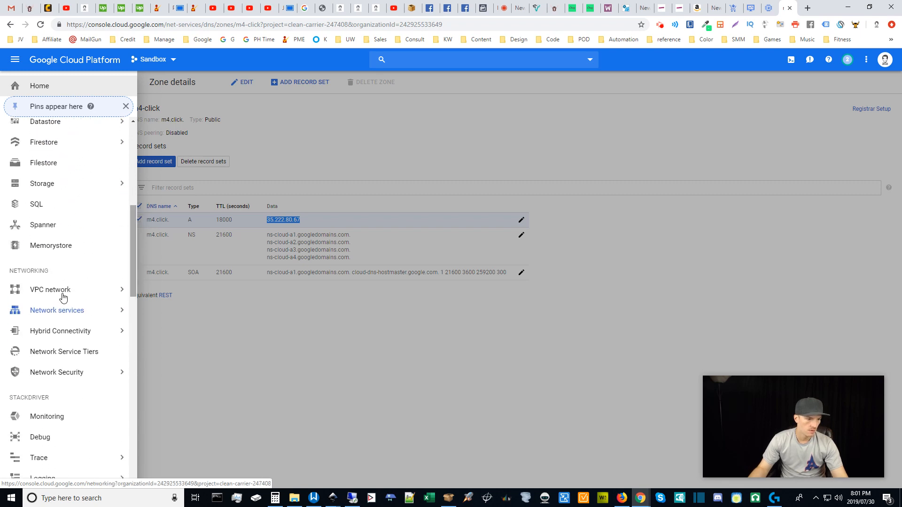
{"action": "mouse_move", "coordinate": [125, 296]}
{"action": "left_click", "coordinate": [445, 335]}
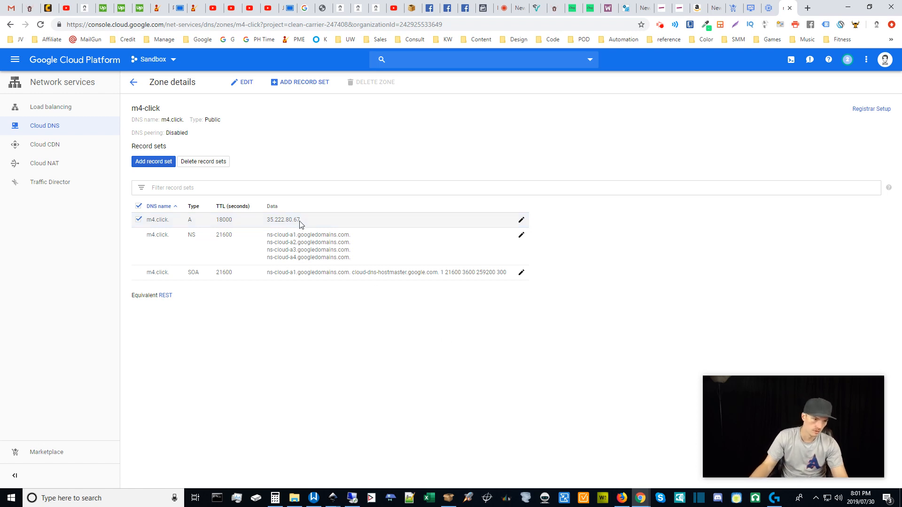
Reselect the A record's IP address, then switch to the openlitespeed-wordpress-1 deployment page.
{"action": "left_click_drag", "start_coordinate": [301, 224], "coordinate": [263, 220]}
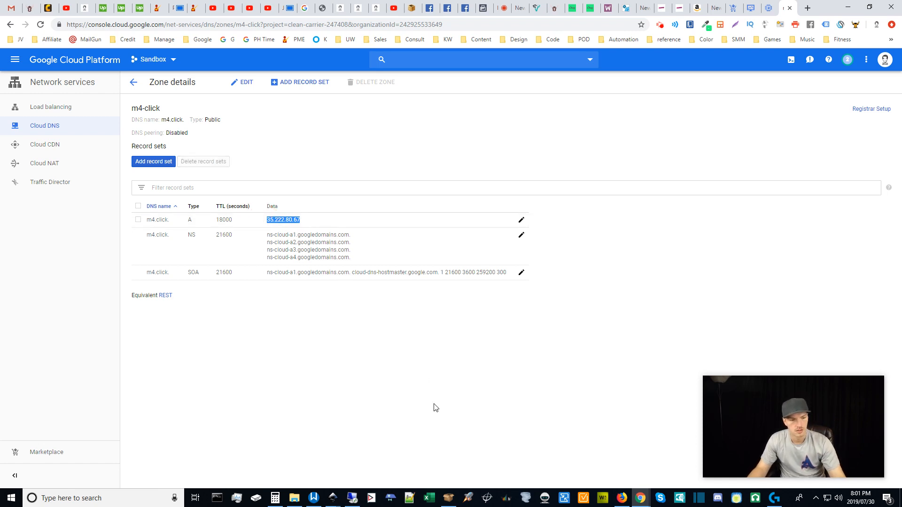
{"action": "left_click", "coordinate": [387, 345]}
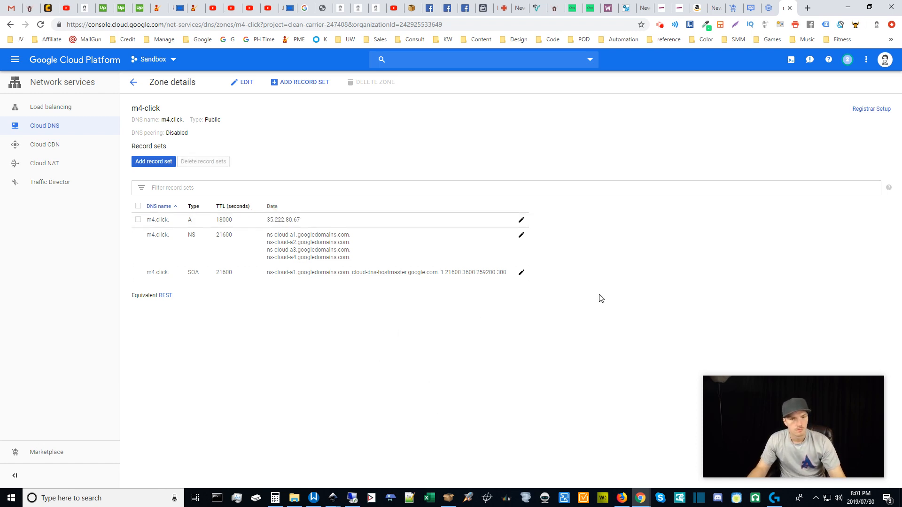
{"action": "left_click", "coordinate": [751, 6]}
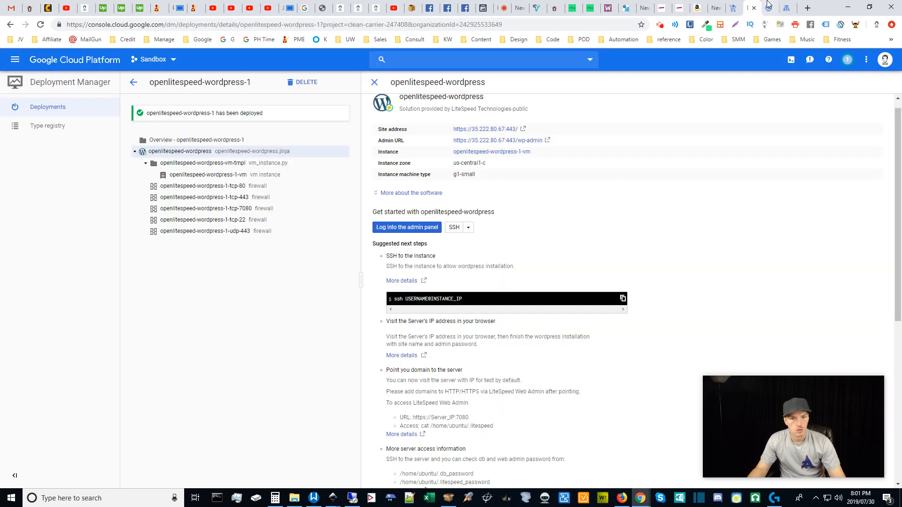
Switch back to the VM instances list showing openlitespeed-wordpress-1-vm at 35.222.80.67.
{"action": "left_click", "coordinate": [769, 8]}
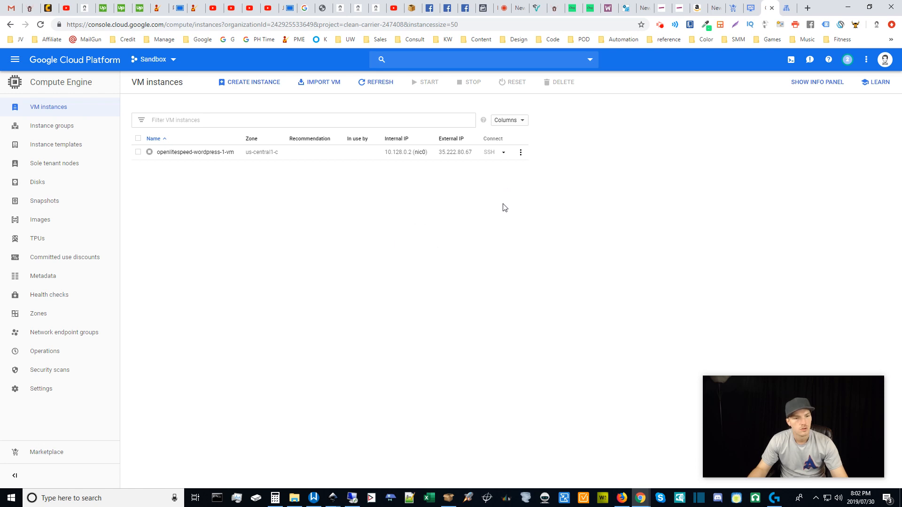
Open and close the WordPress VM's actions menu, then reveal the IAM & admin options in the navigation menu.
{"action": "left_click", "coordinate": [520, 157]}
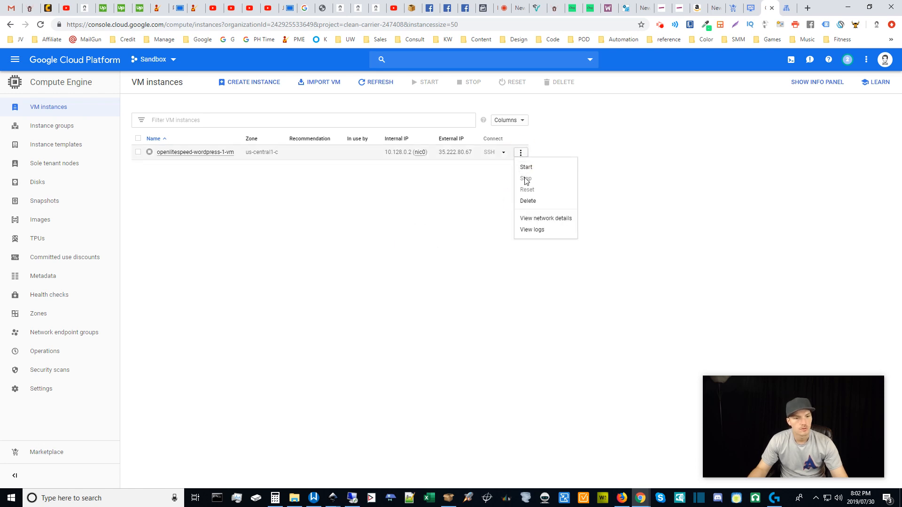
{"action": "left_click", "coordinate": [367, 282]}
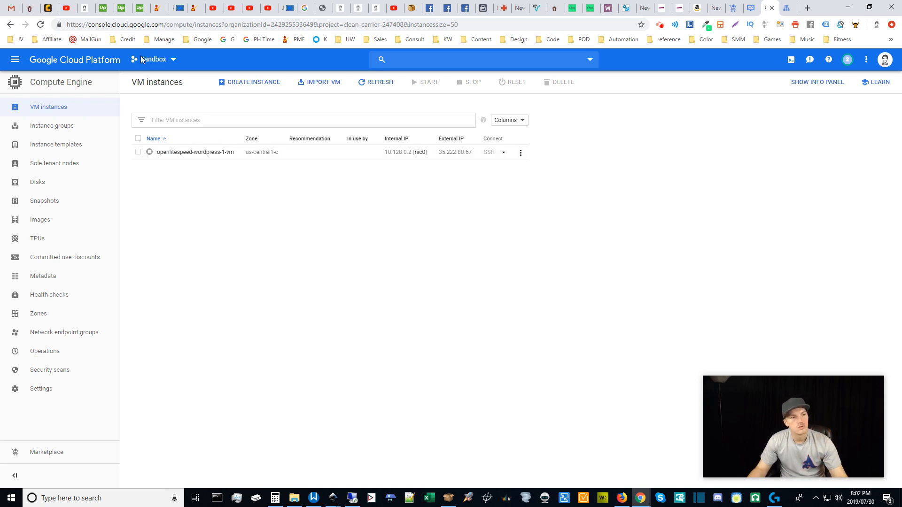
{"action": "left_click", "coordinate": [14, 63]}
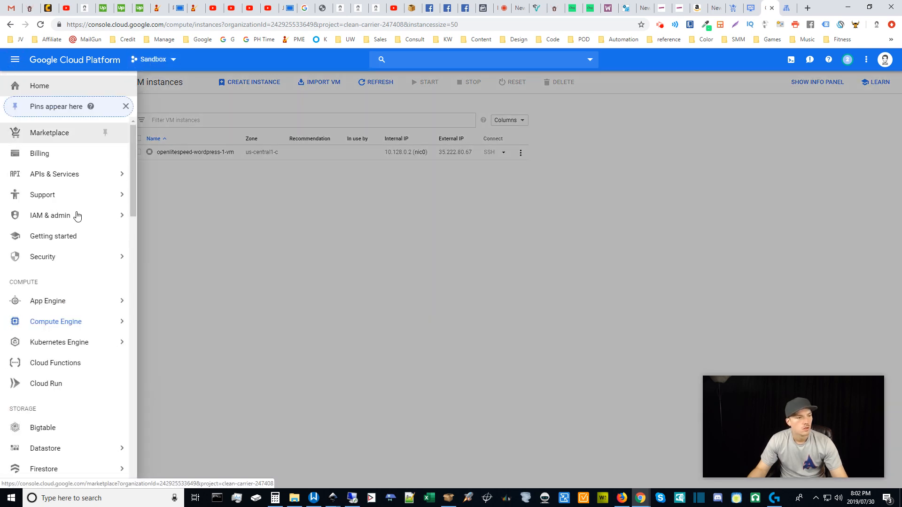
{"action": "mouse_move", "coordinate": [87, 224]}
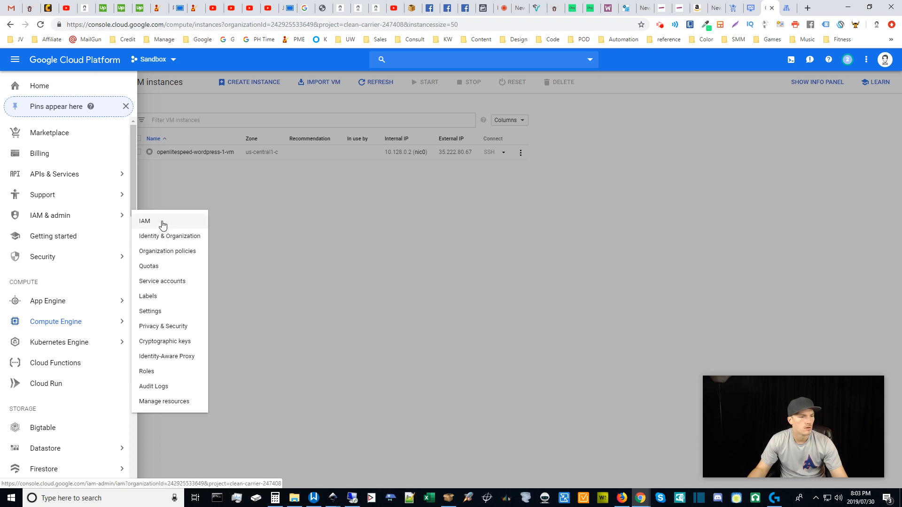
Dismiss the navigation menu and IAM & admin flyout to reveal the VM instances list.
{"action": "left_click", "coordinate": [399, 231]}
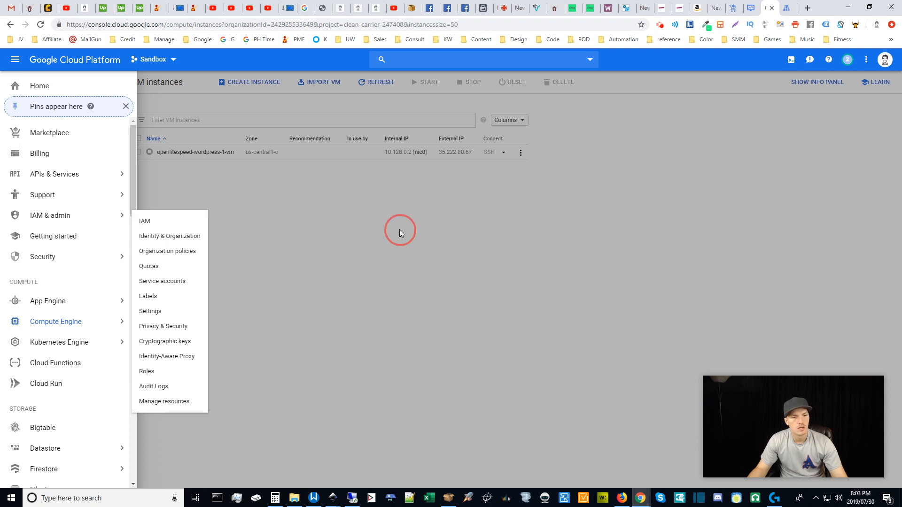